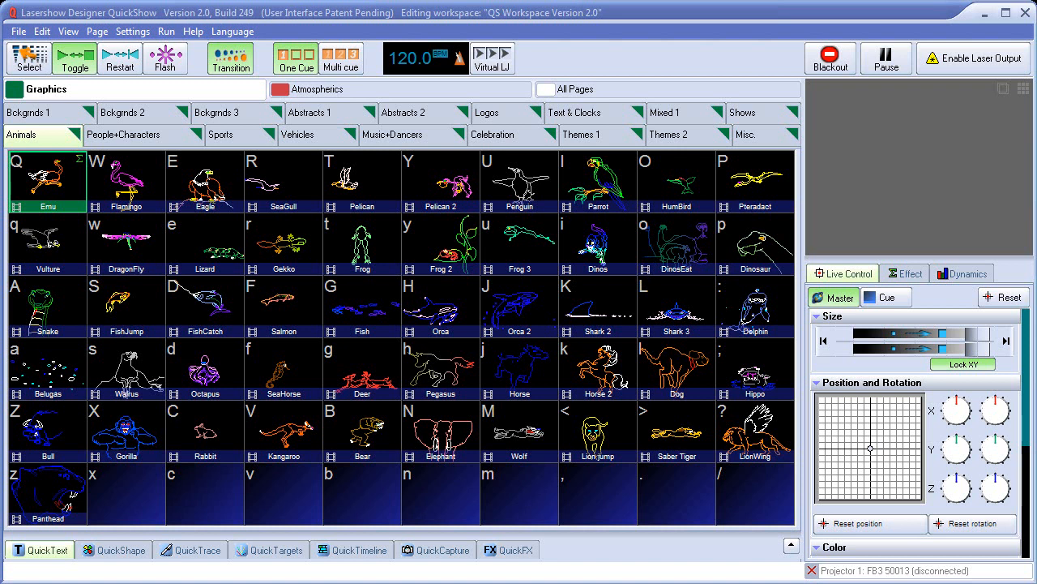
- Enable DMX input in the DMX settings on communication port COM7 and test the controller connection
left_click(132, 32)
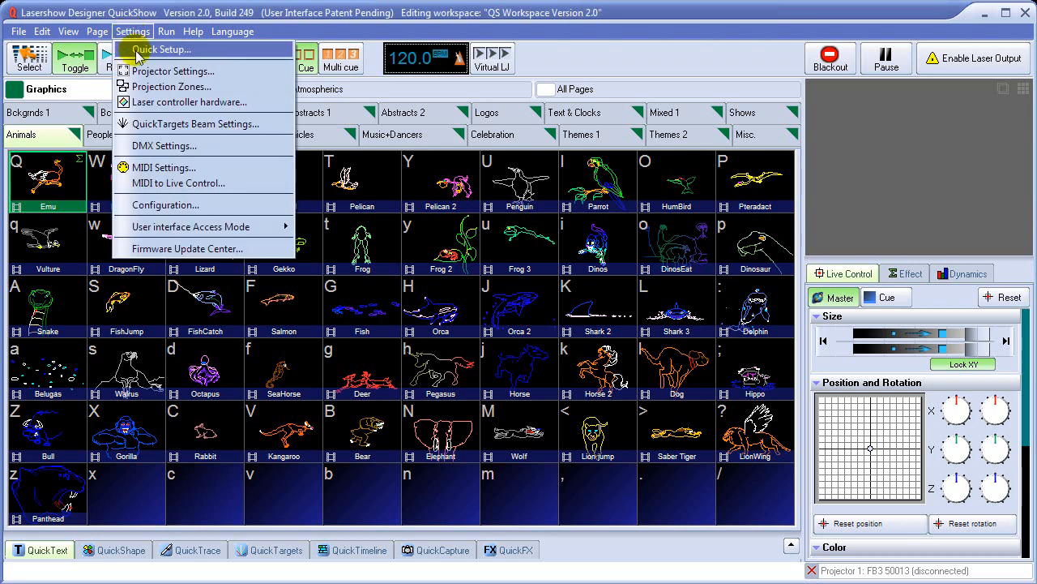
left_click(172, 149)
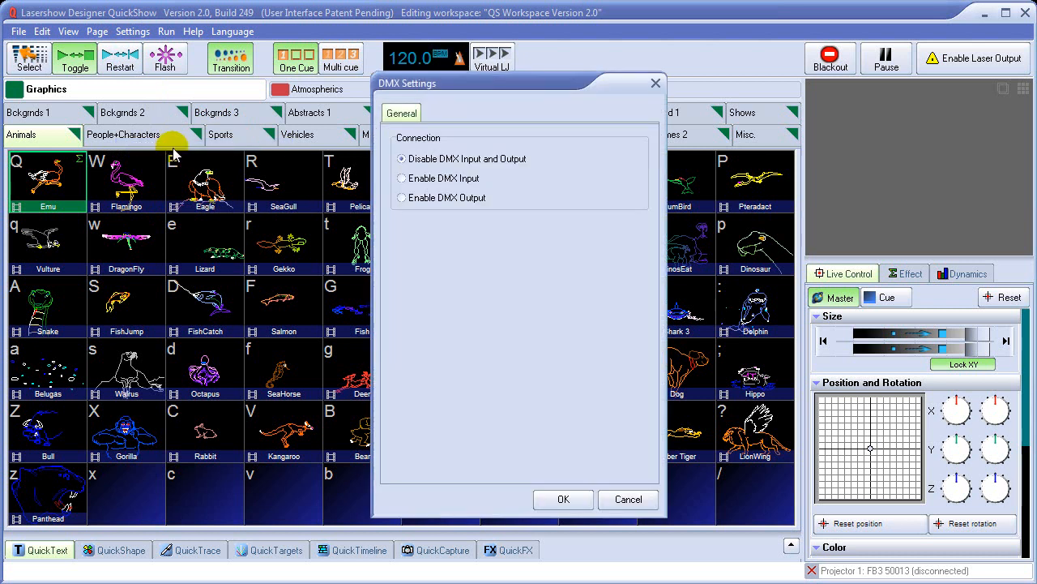
left_click(443, 180)
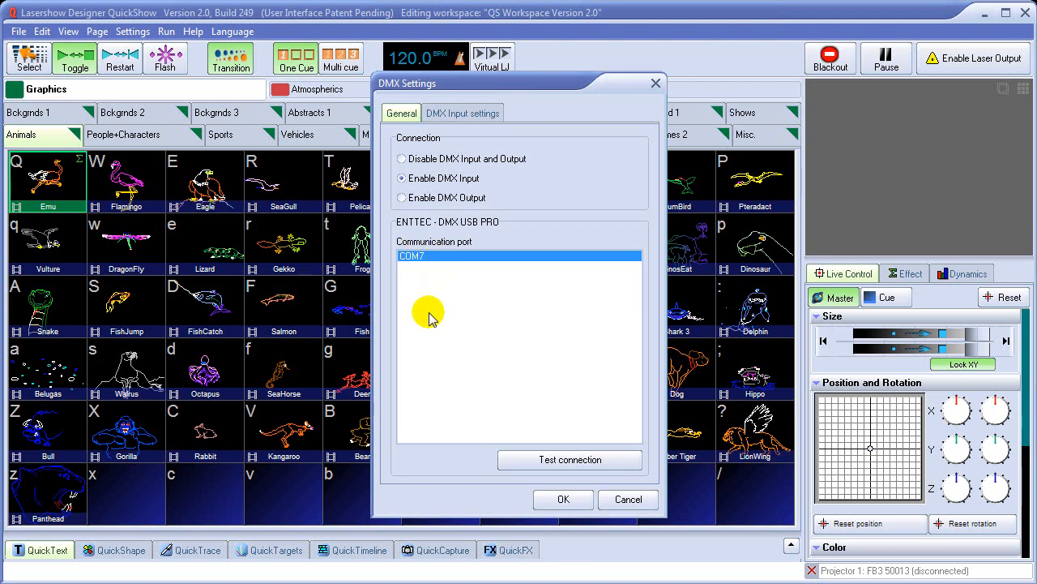
left_click(428, 258)
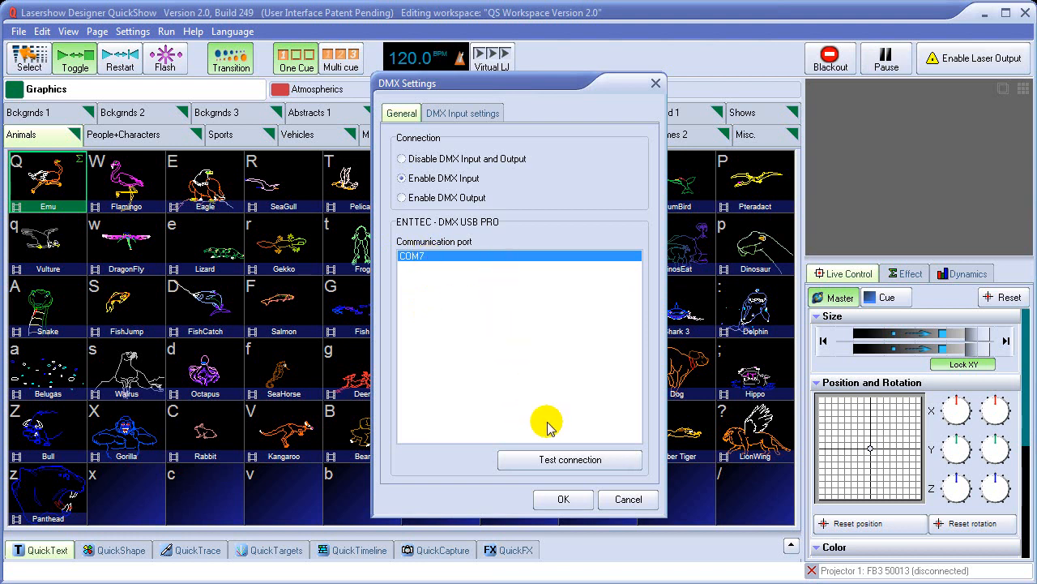
left_click(570, 461)
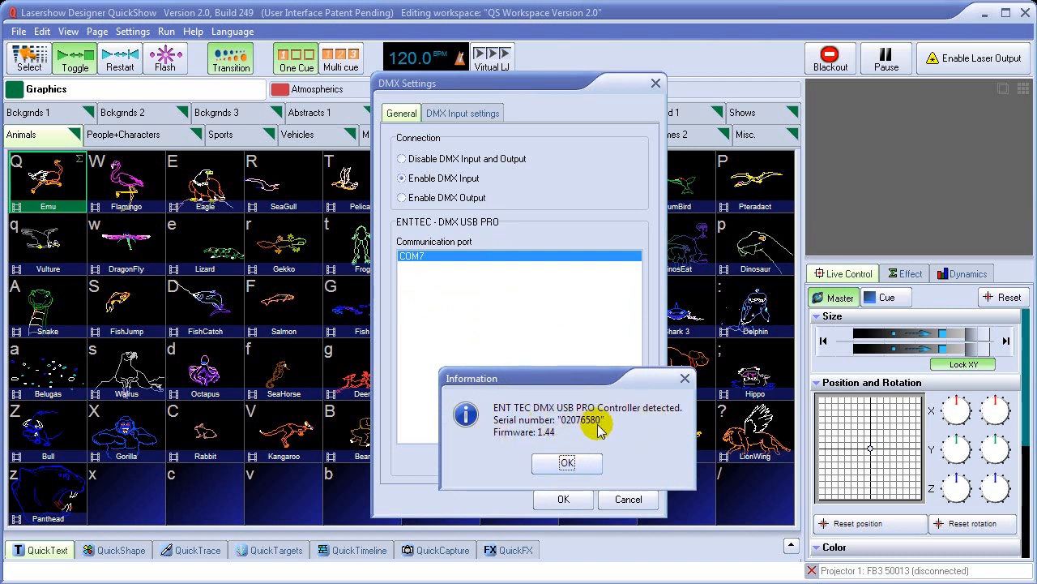
left_click(573, 462)
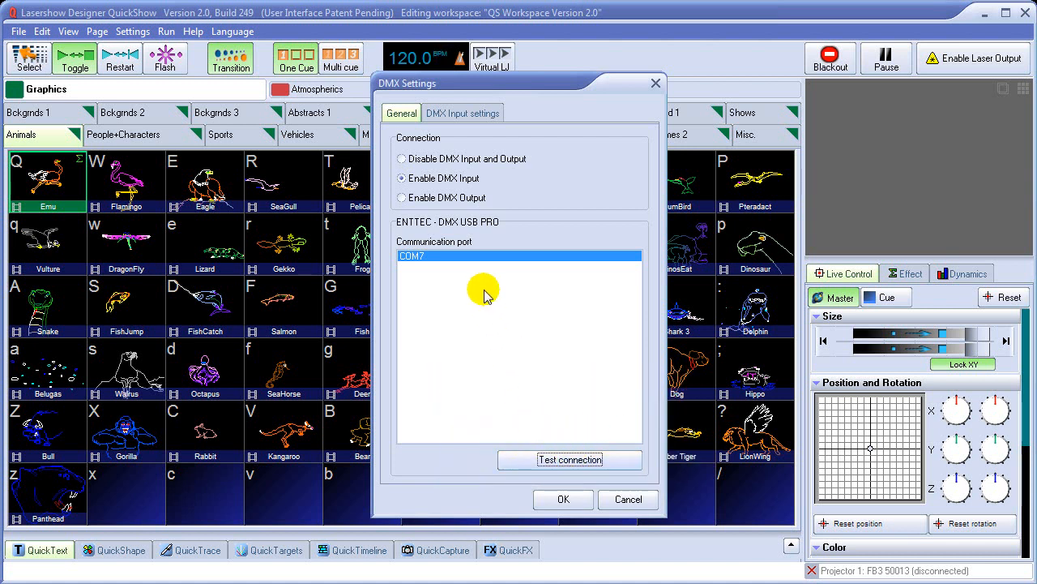
- Set the starting DMX channel for DMX input to 1
left_click(447, 114)
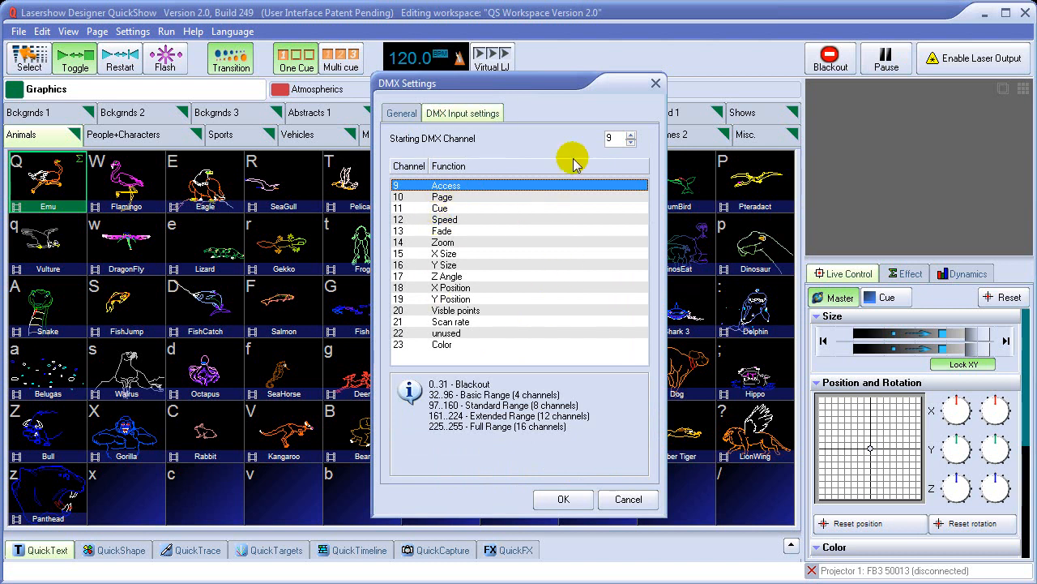
left_click(631, 143)
left_click(630, 144)
left_click(630, 143)
left_click(631, 144)
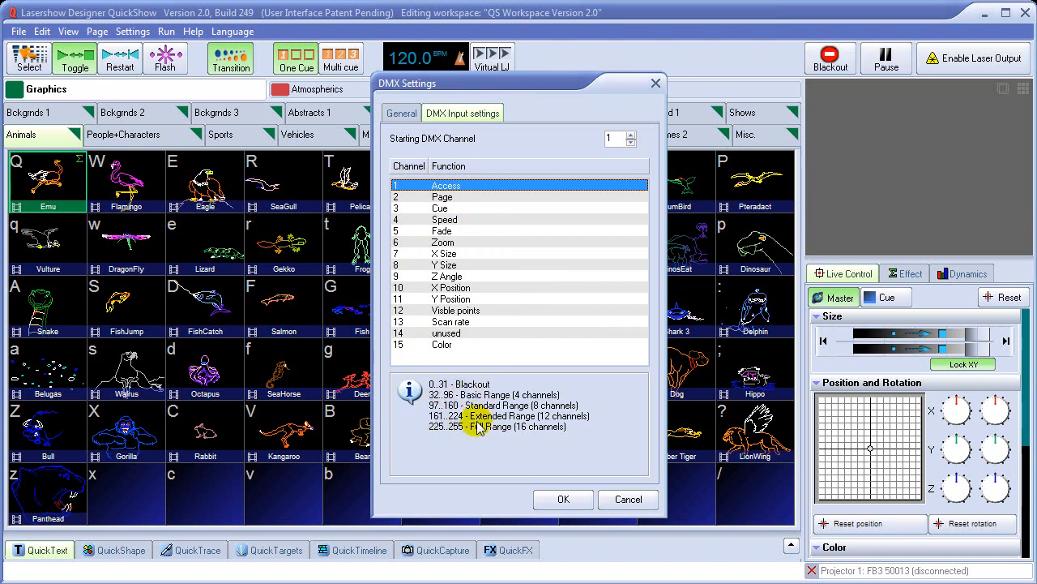
- Examine the value ranges described for the DMX input functions, from Page, Cue and Speed through Scan rate and Access
left_click(449, 198)
left_click(448, 209)
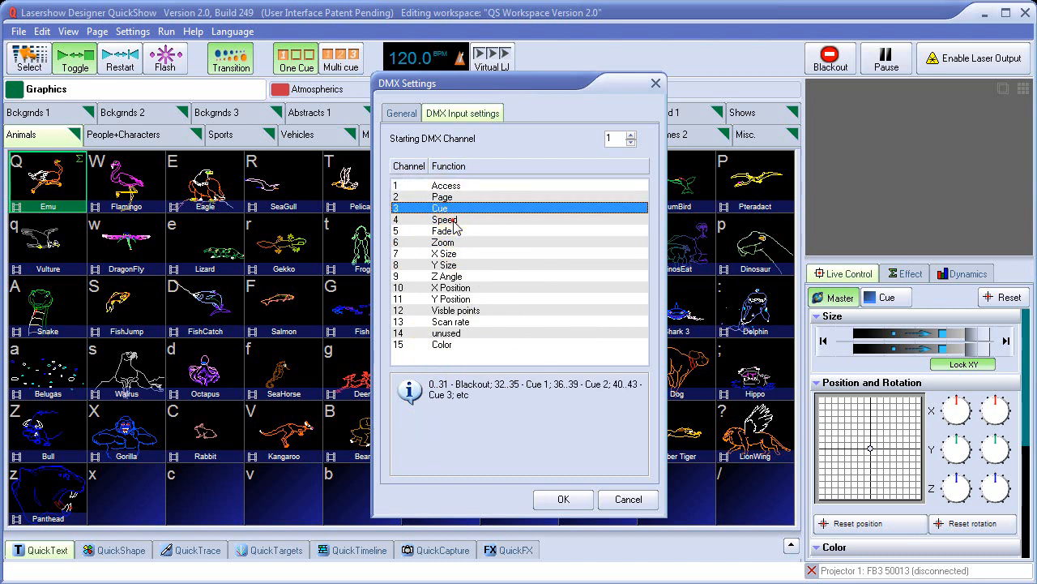
left_click(451, 219)
left_click(451, 231)
left_click(452, 242)
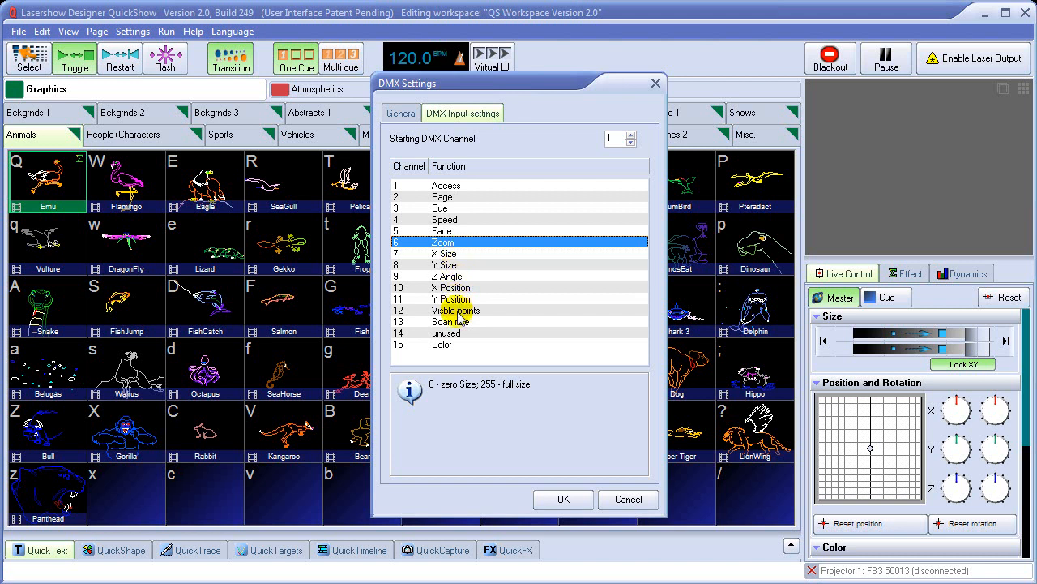
left_click(452, 287)
left_click(452, 298)
left_click(456, 311)
left_click(455, 322)
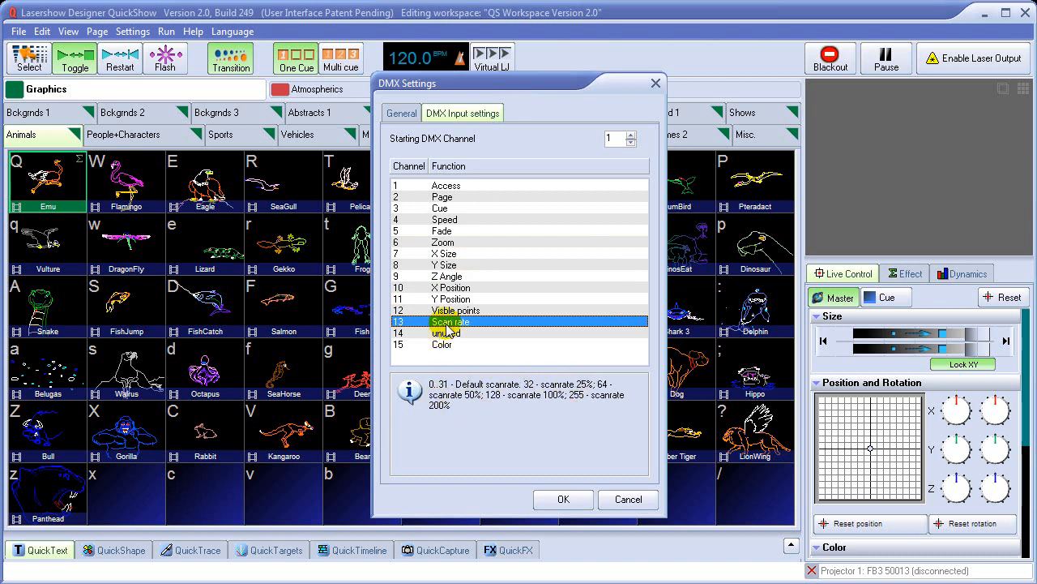
left_click(440, 186)
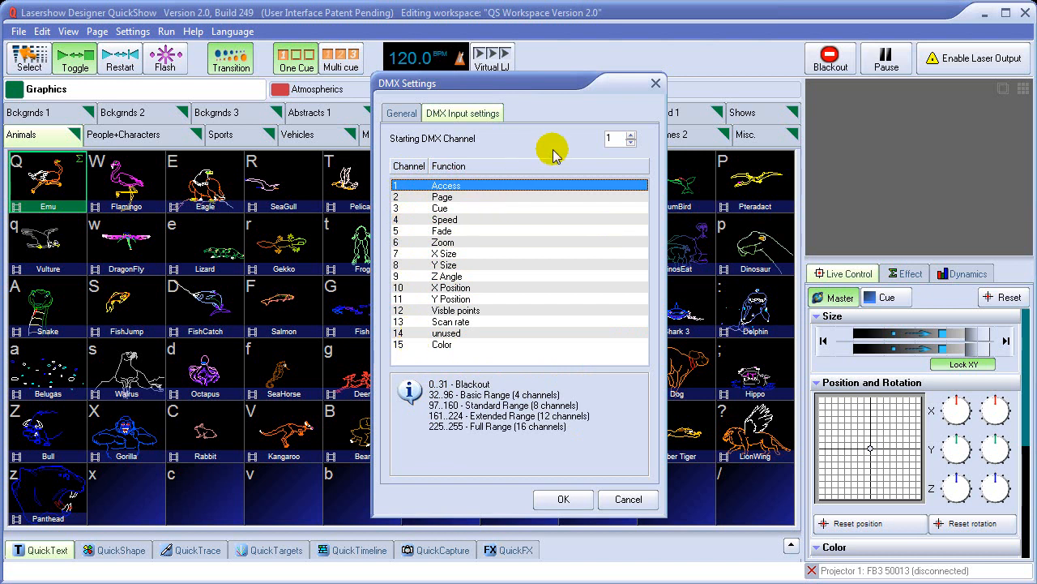
- Set the starting DMX channel for DMX input to 16
double_click(609, 141)
type("1")
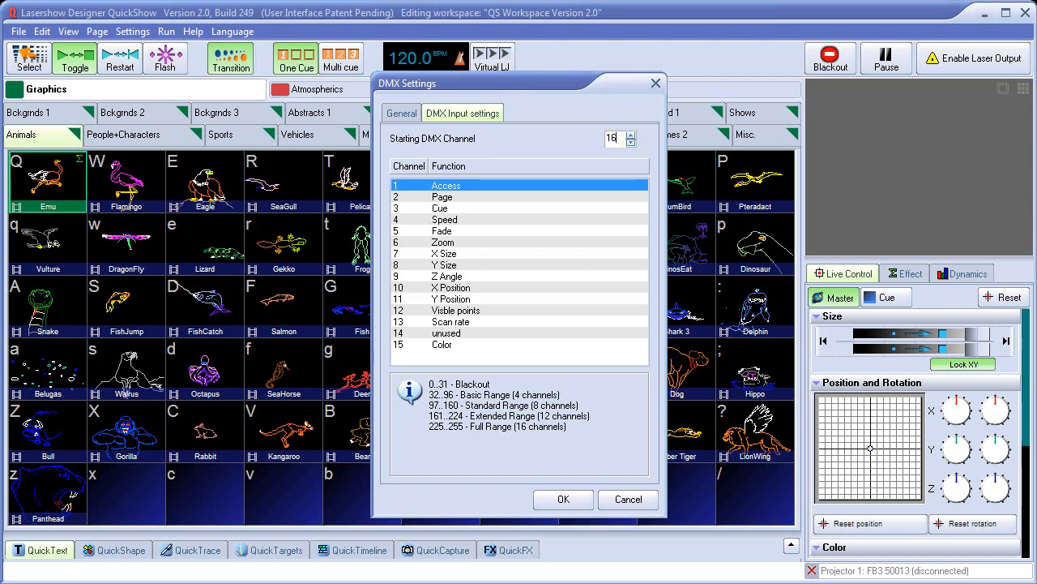
type("6")
left_click(610, 147)
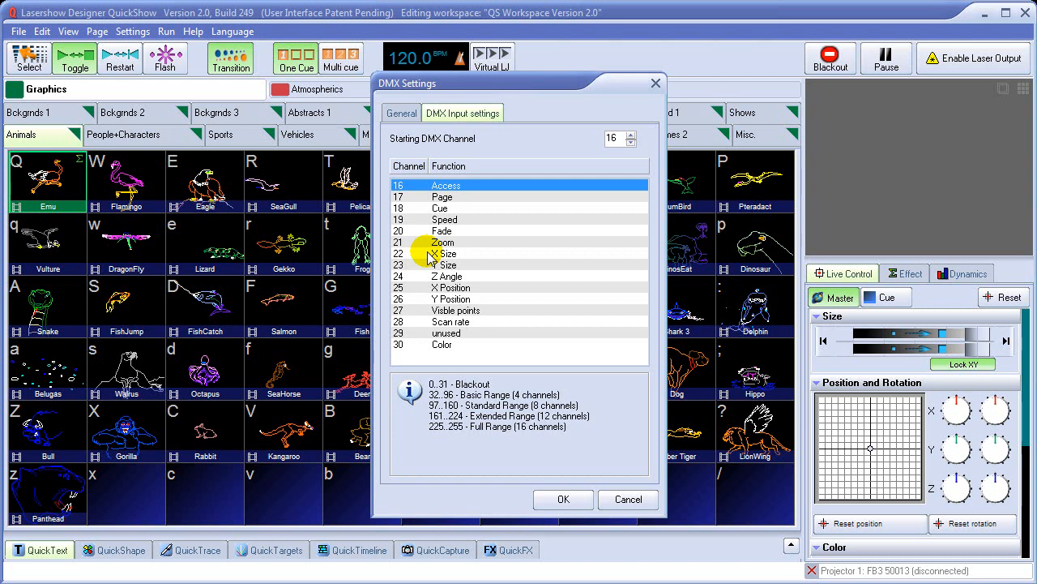
- Check the general connection options, and set the starting DMX channel back to 1
left_click(402, 113)
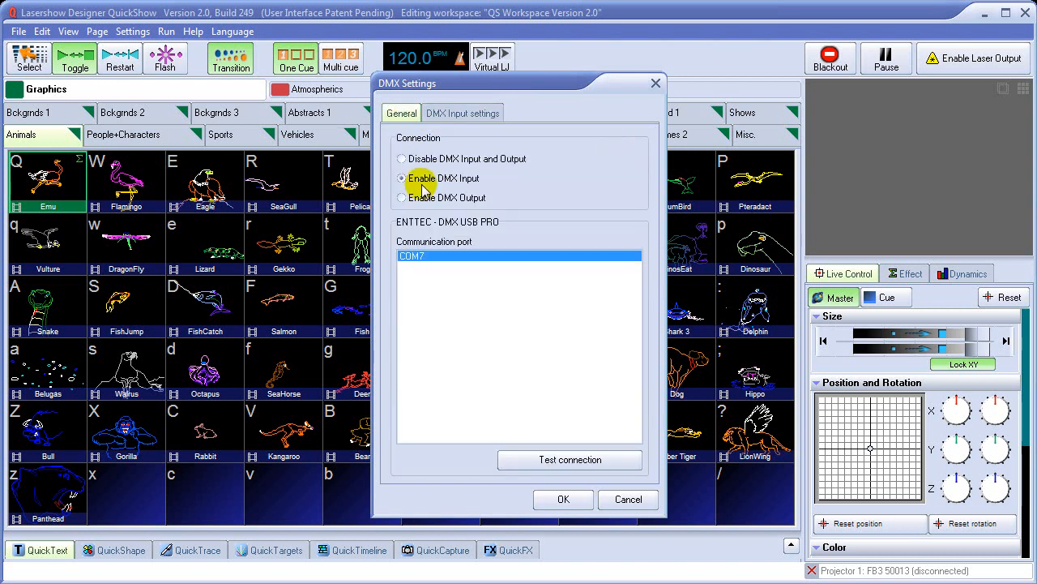
left_click(463, 114)
left_click(618, 139)
type("1")
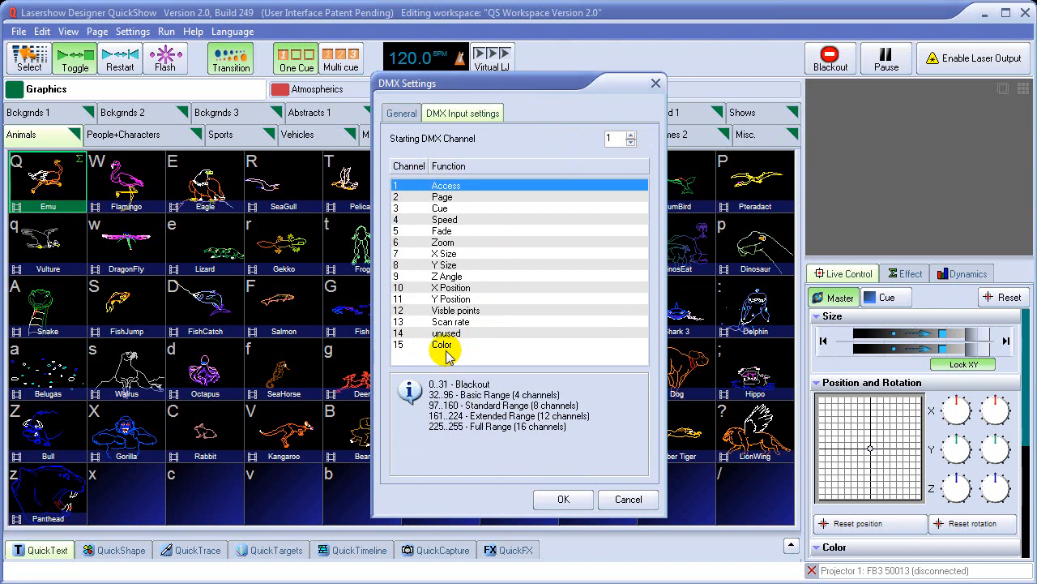
- Switch the connection to DMX output with 512 channels and apply the DMX settings
left_click(403, 115)
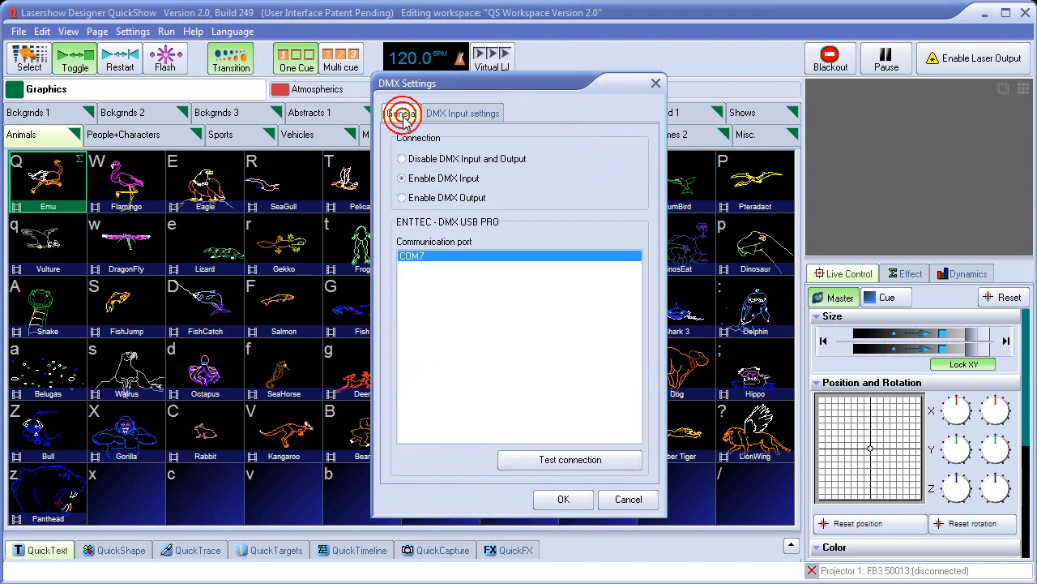
left_click(428, 199)
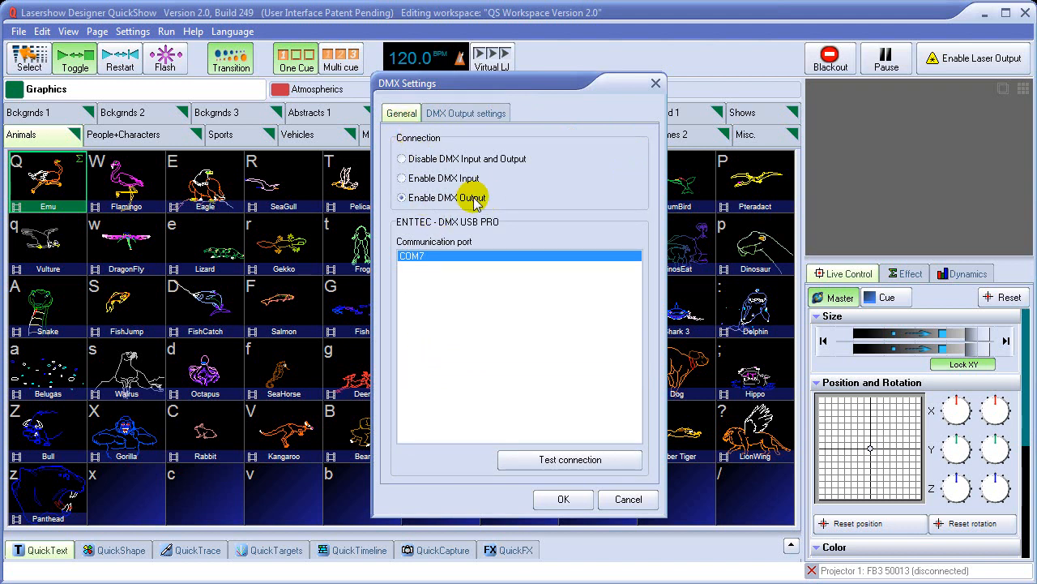
left_click(471, 117)
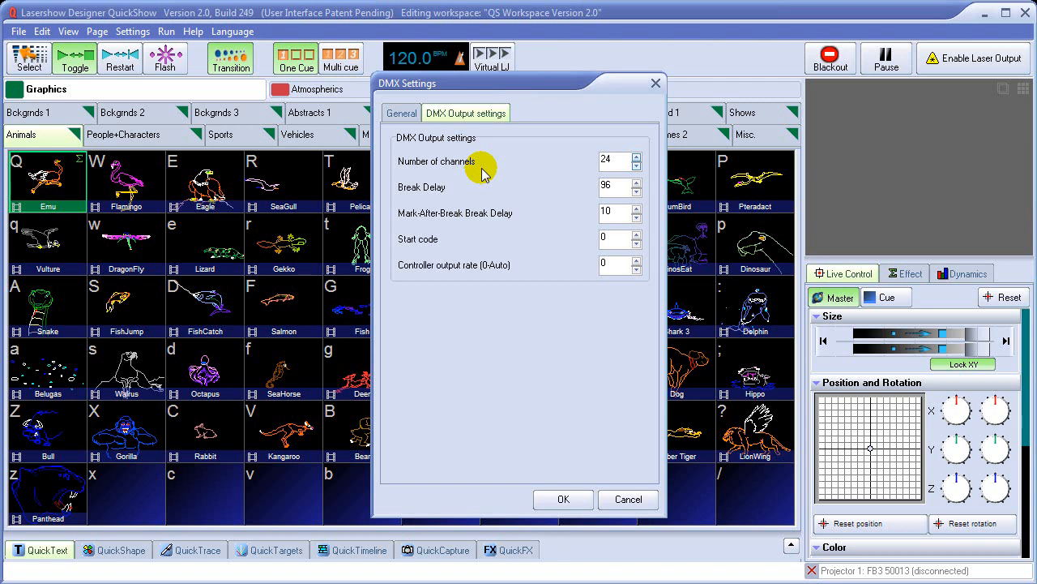
double_click(614, 160)
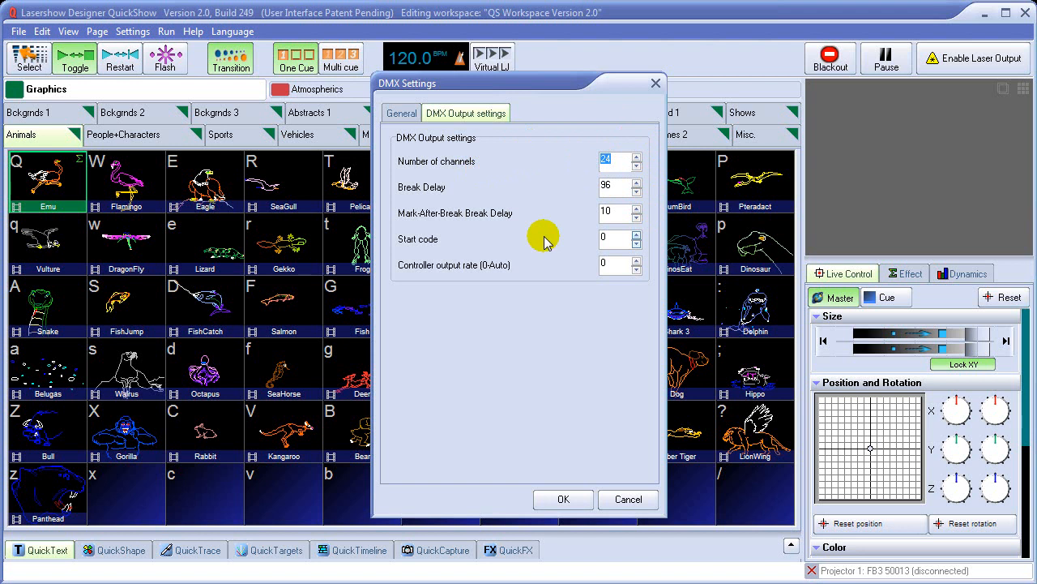
type("512")
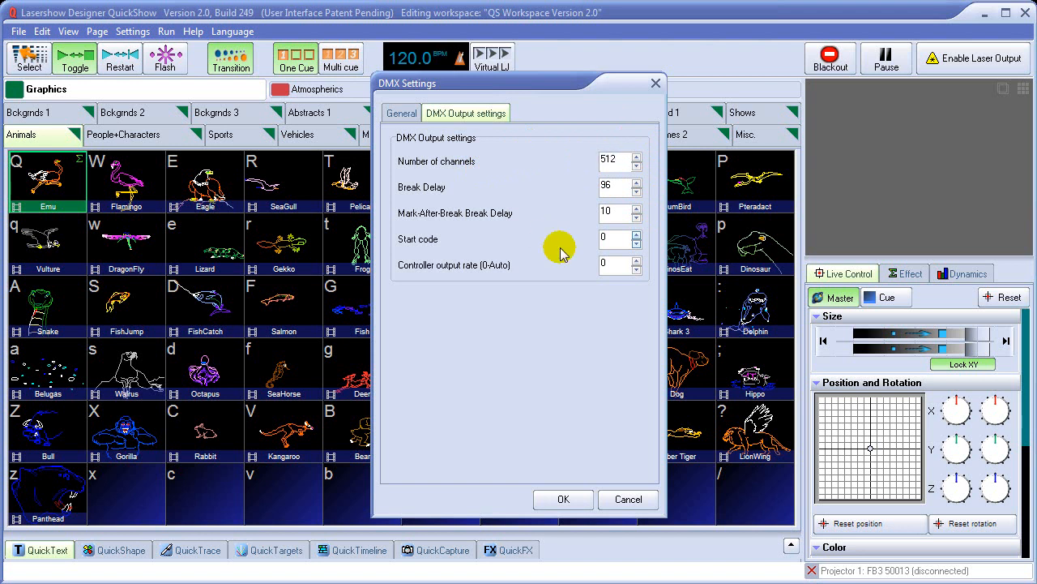
left_click(402, 113)
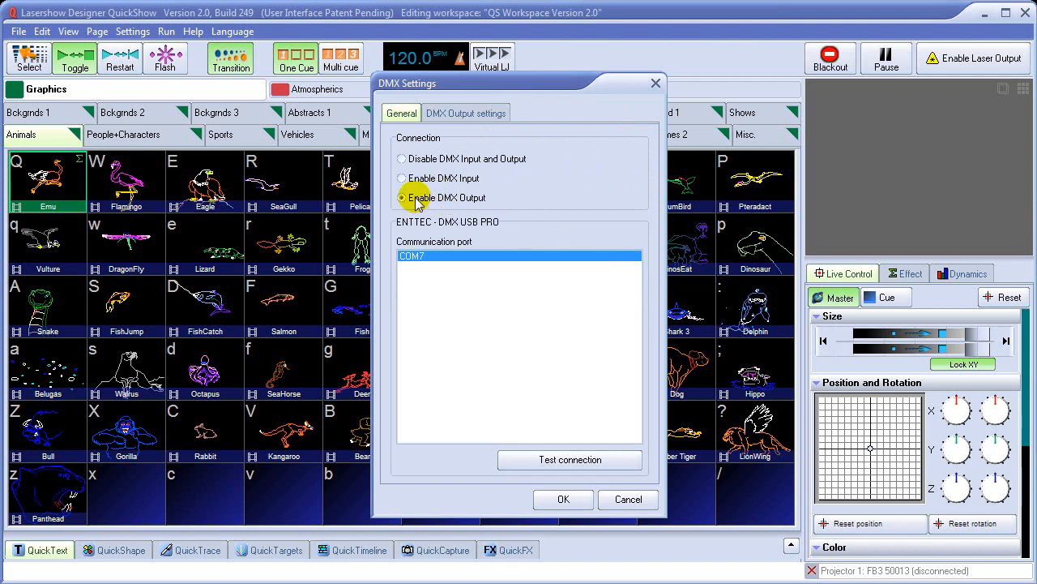
left_click(487, 114)
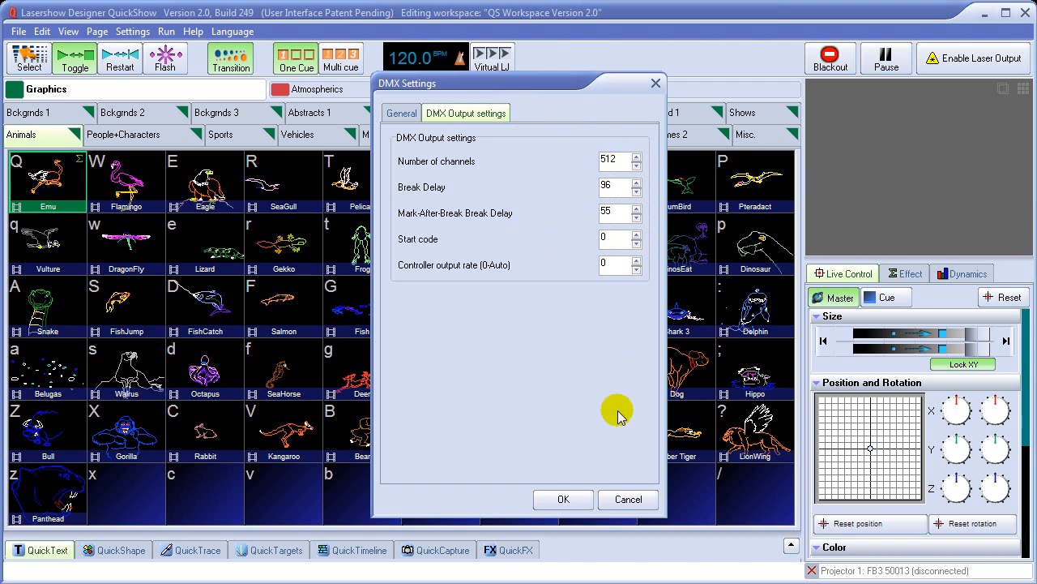
left_click(562, 500)
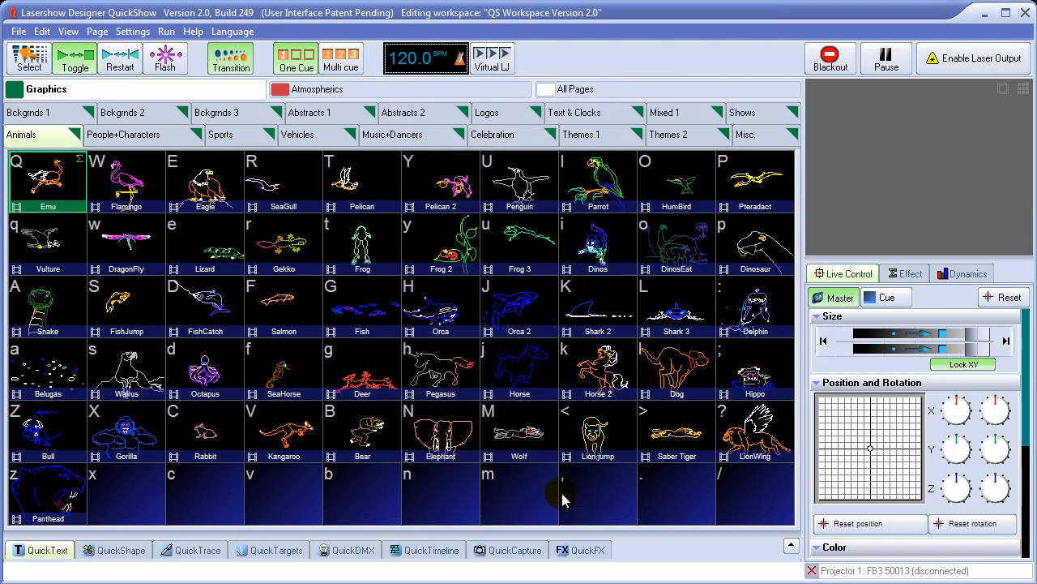
- Open the QuickDMX tool and look through its channel sliders
left_click(351, 552)
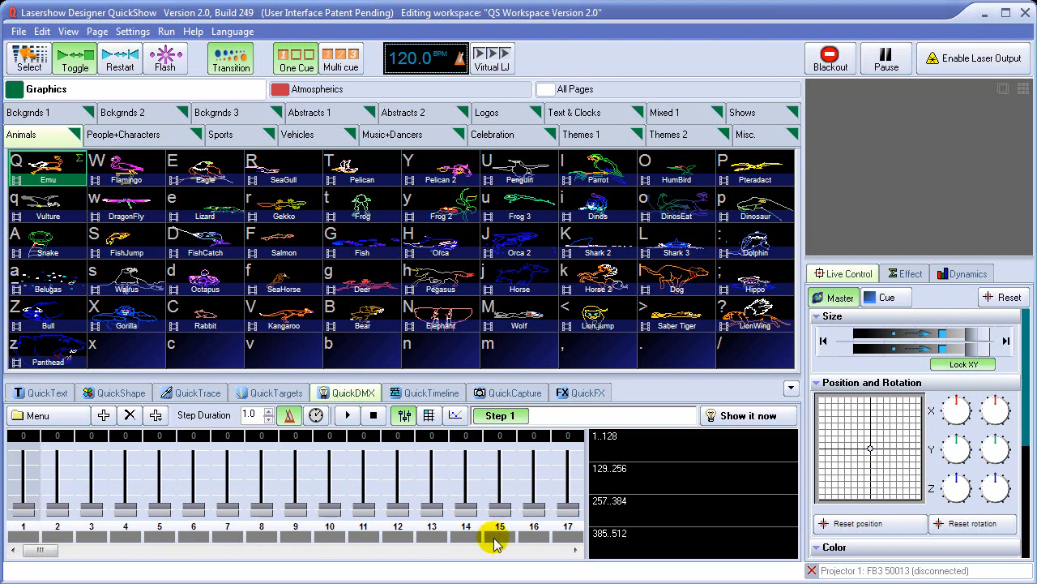
mouse_move(40, 551)
left_mouse_down()
mouse_move(572, 549)
mouse_move(527, 518)
mouse_move(551, 553)
mouse_move(32, 548)
left_mouse_up()
left_click(576, 553)
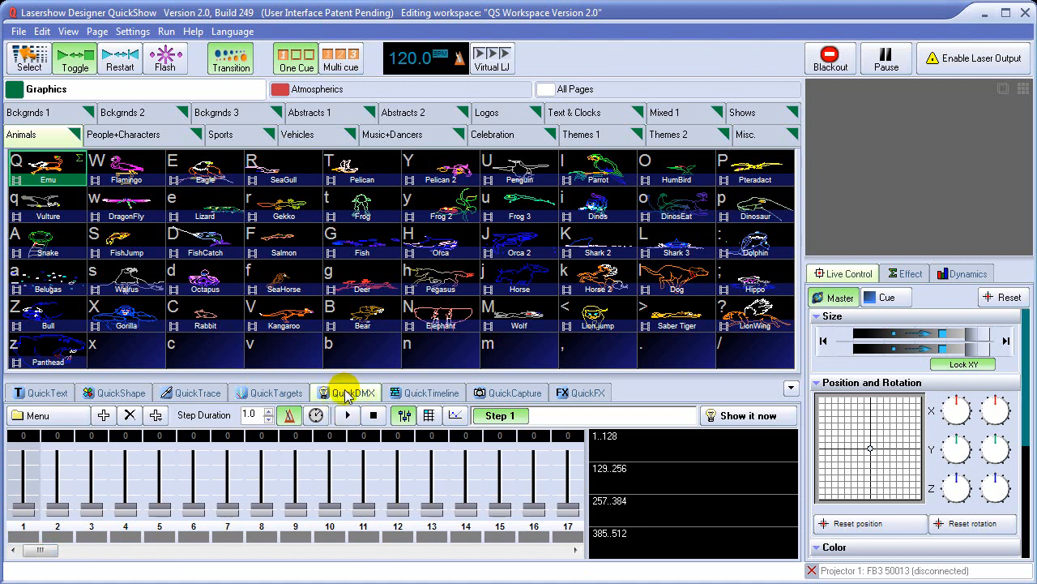
- Open QuickTargets and turn on beams 1, 3 and 5 in Step 1
left_click(278, 396)
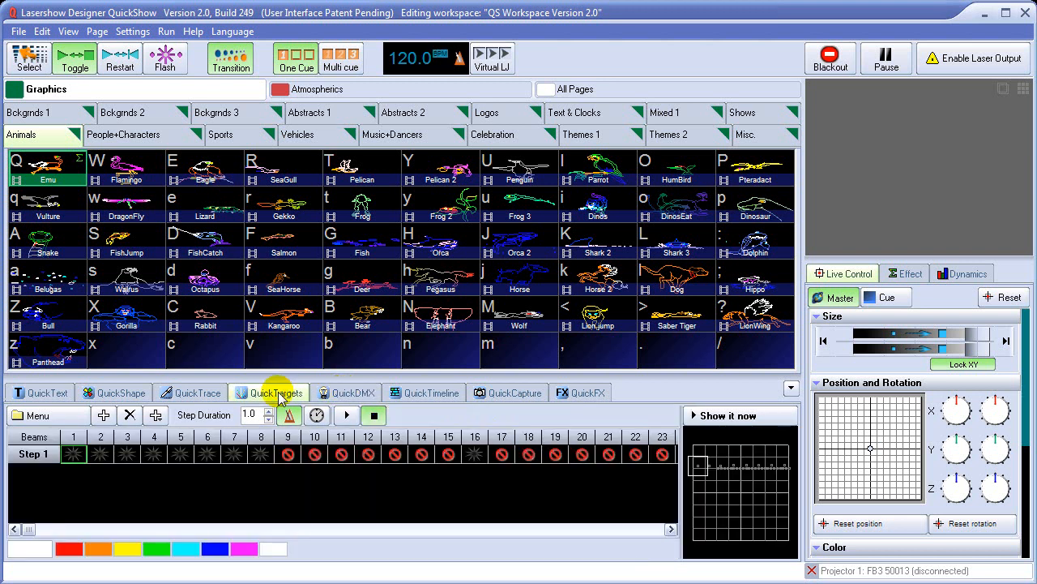
left_click(126, 456)
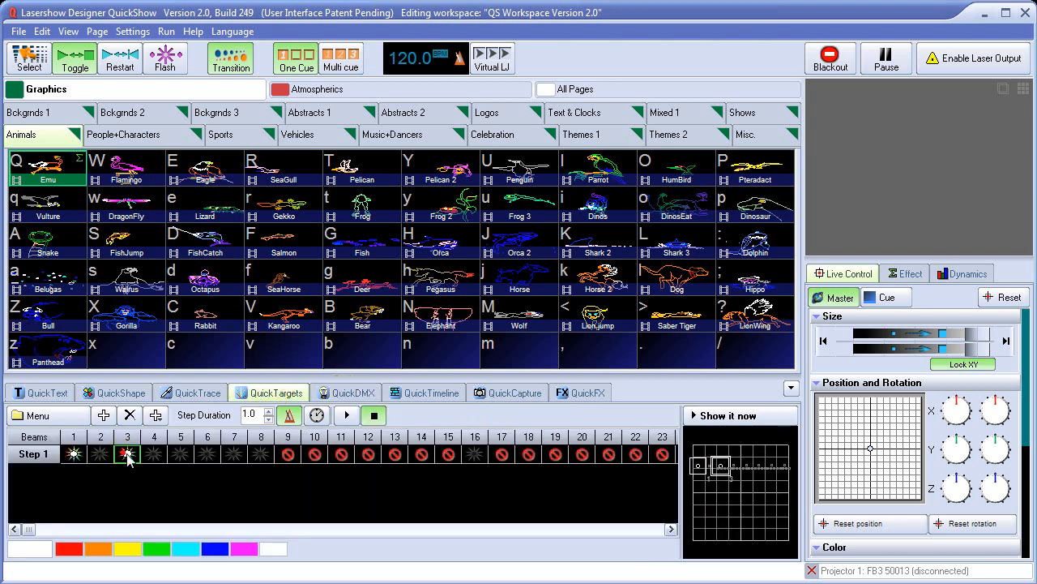
left_click(181, 457)
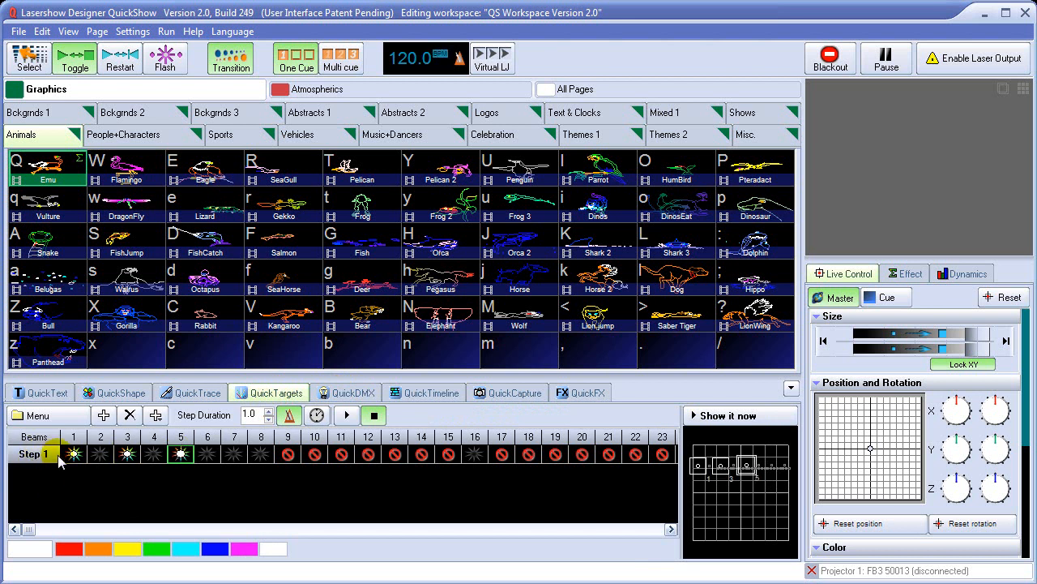
- Add Steps 2, 3 and 4 to the beam sequence, lighting beam 2, 3 and 4 respectively
left_click(104, 415)
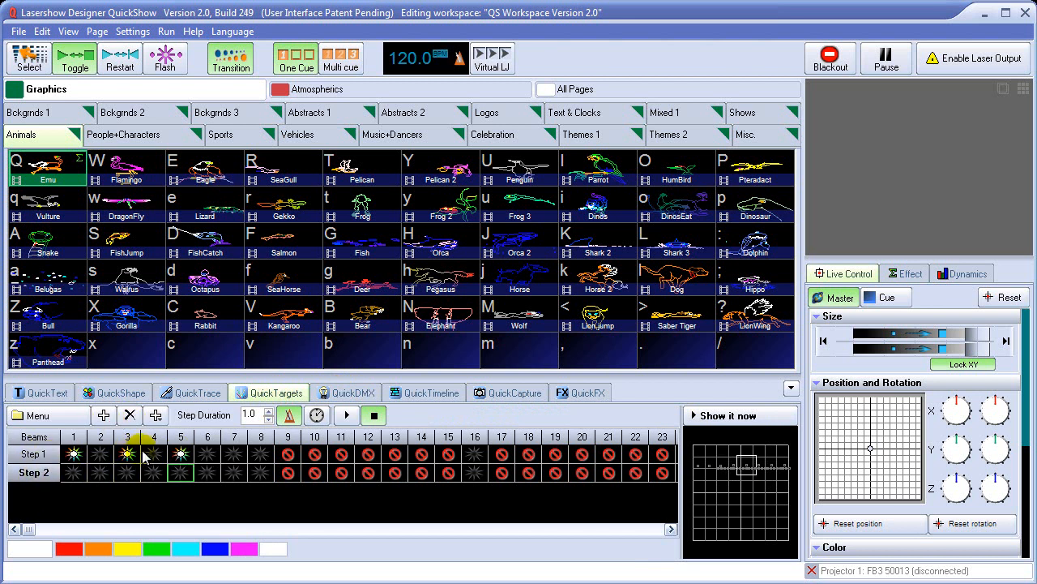
left_click(100, 473)
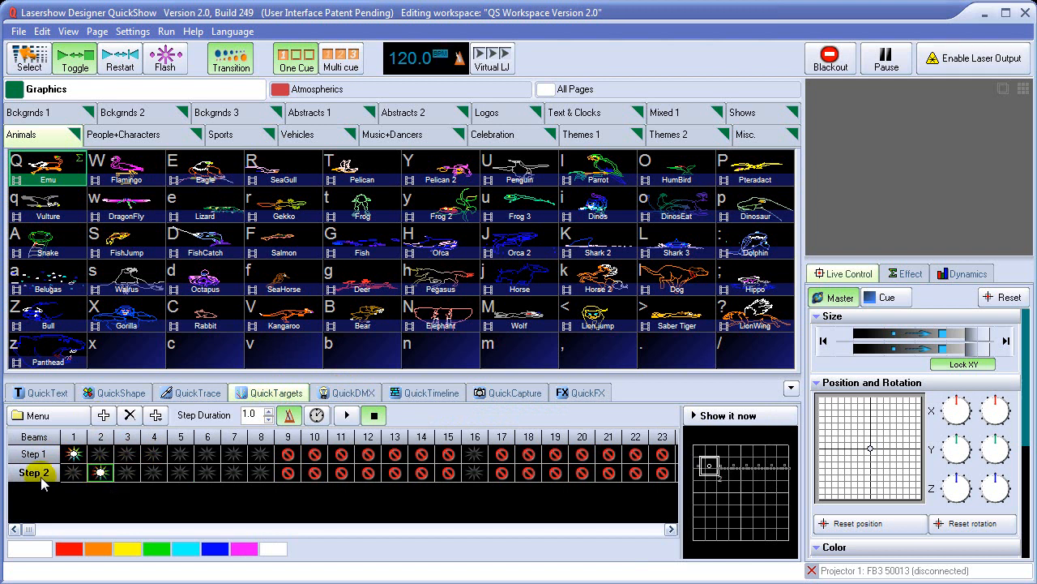
left_click(103, 415)
left_click(127, 491)
left_click(104, 415)
left_click(154, 510)
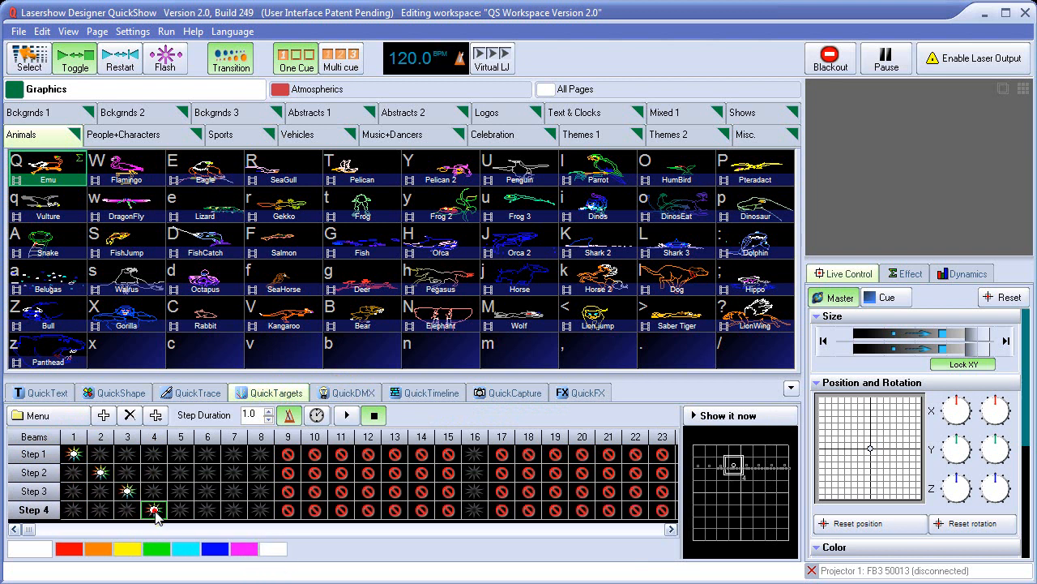
- Go through Steps 1 to 4 of the beam sequence one by one, and play and stop the sequence
left_click(43, 457)
left_click(43, 474)
left_click(43, 492)
left_click(35, 514)
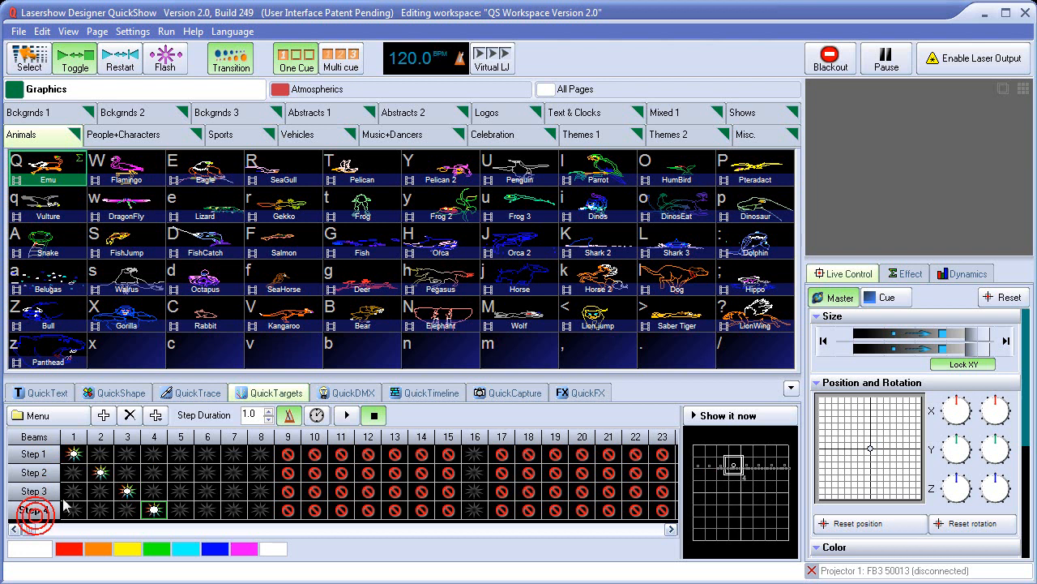
left_click(347, 415)
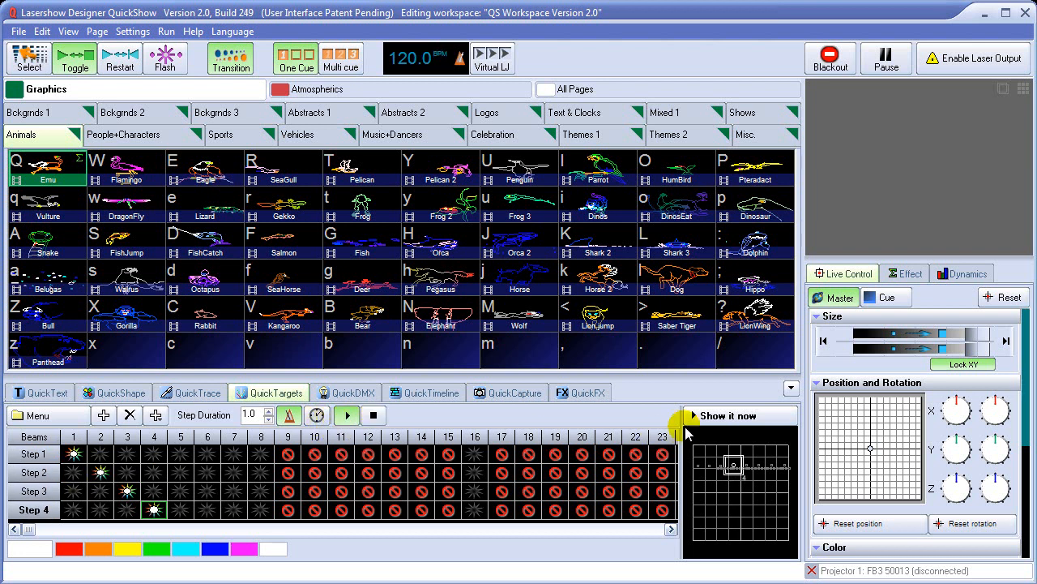
left_click(373, 416)
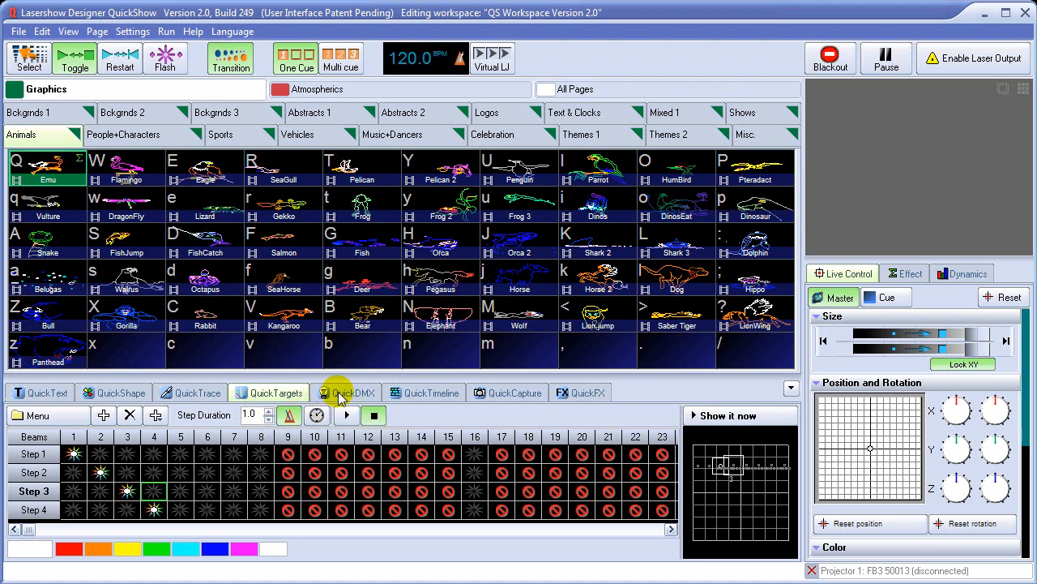
- Delete Steps 4, 3 and 2 from the QuickTargets beam sequence, keeping only Step 1
left_click(339, 396)
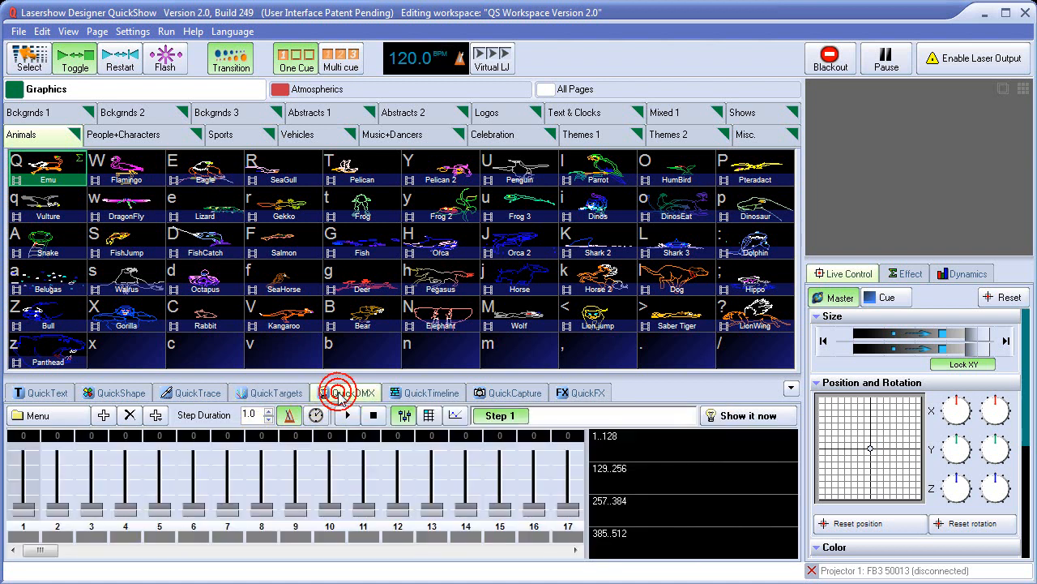
left_click(277, 396)
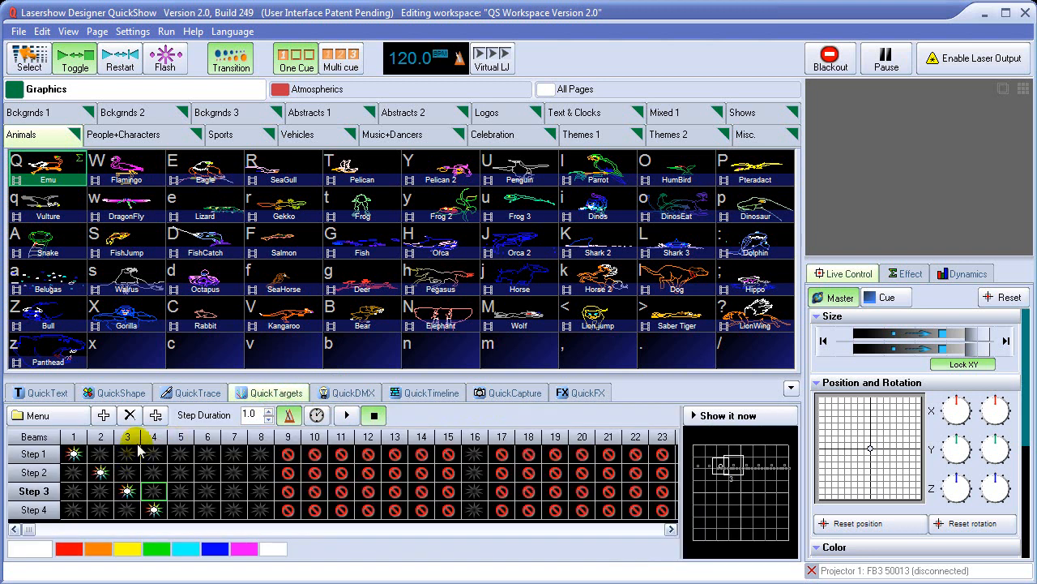
left_click(34, 509)
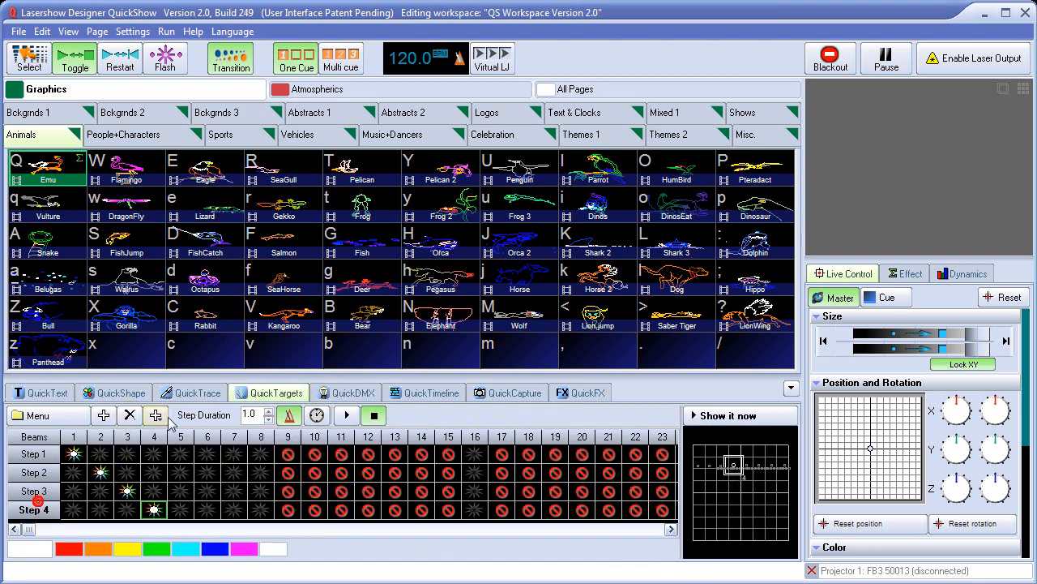
left_click(130, 415)
left_click(129, 415)
left_click(129, 415)
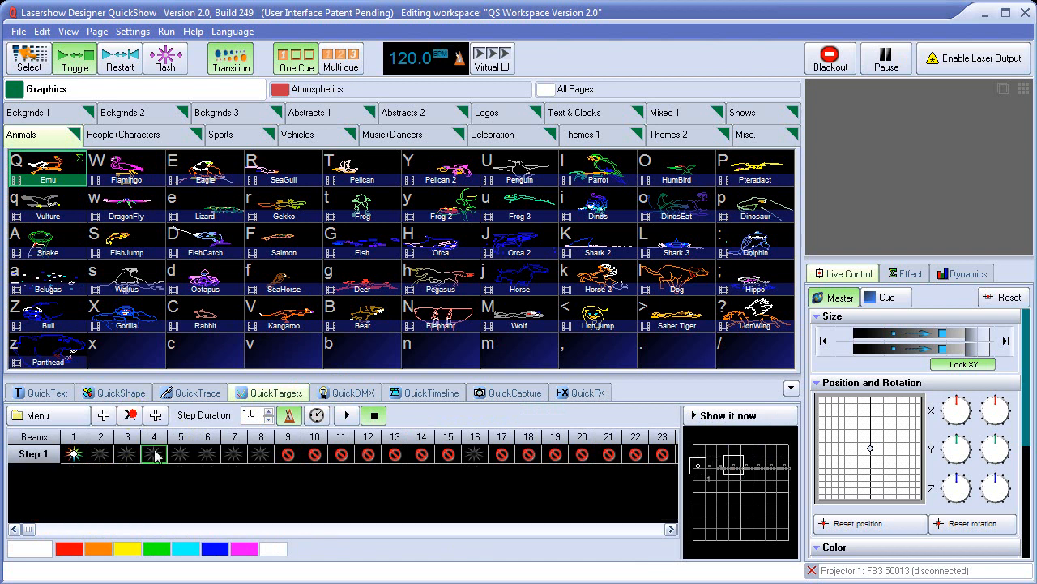
left_click(74, 455)
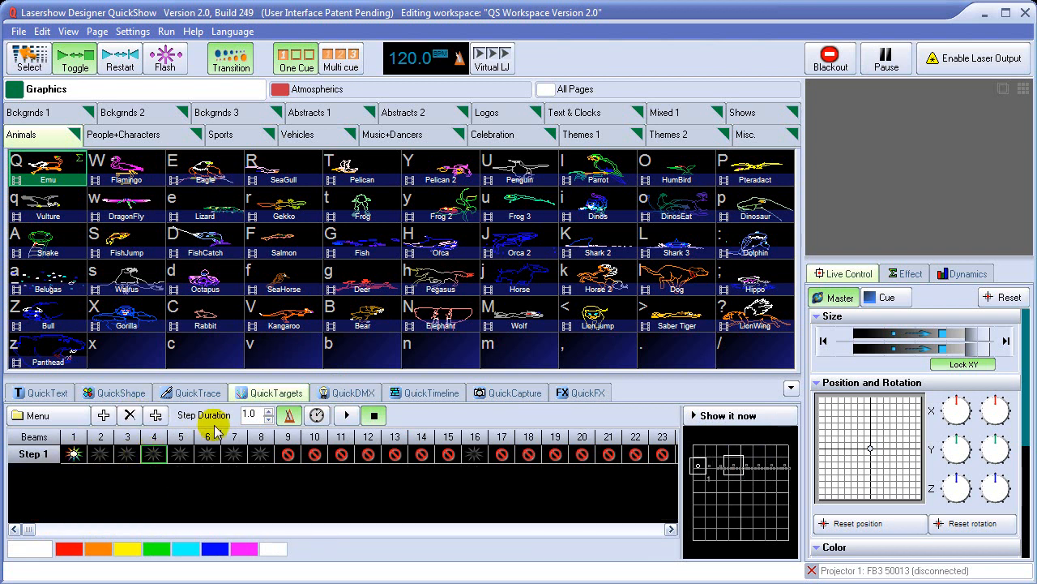
- Open the QuickDMX tool, enable its live output and raise channel 1 to 255
left_click(351, 392)
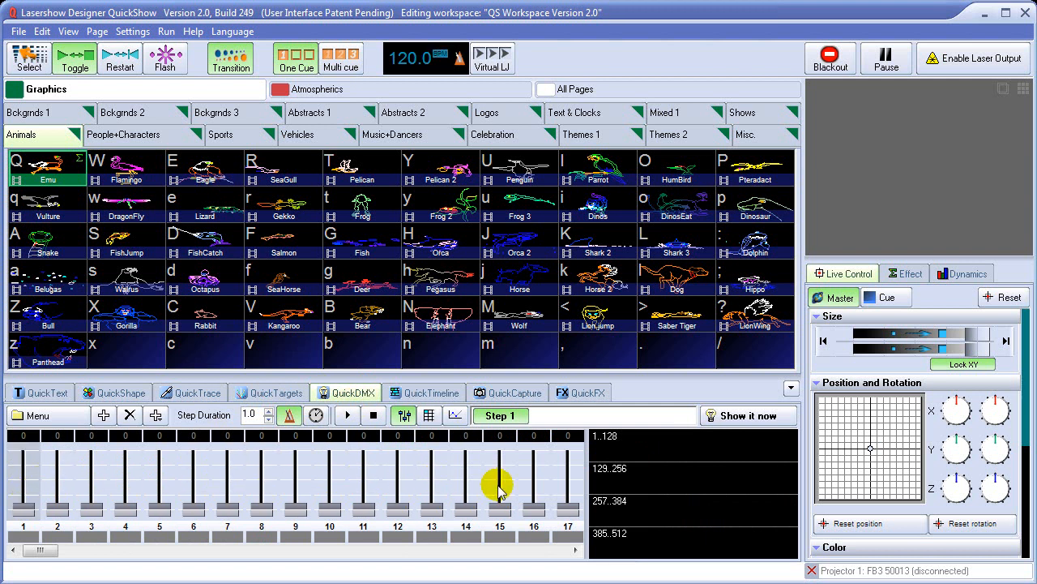
left_click(739, 416)
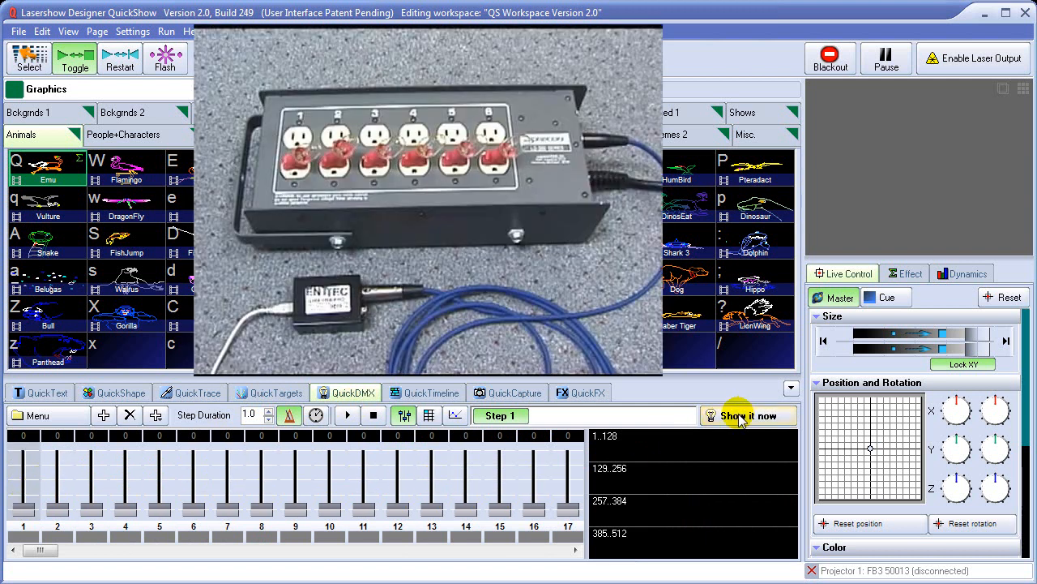
left_click(740, 418)
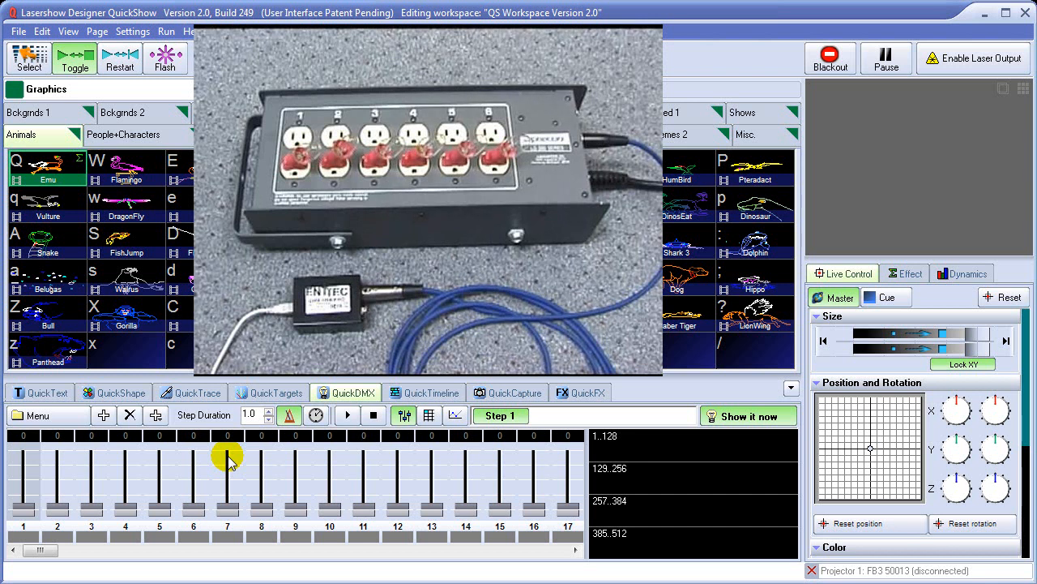
left_click_drag(22, 507, 28, 423)
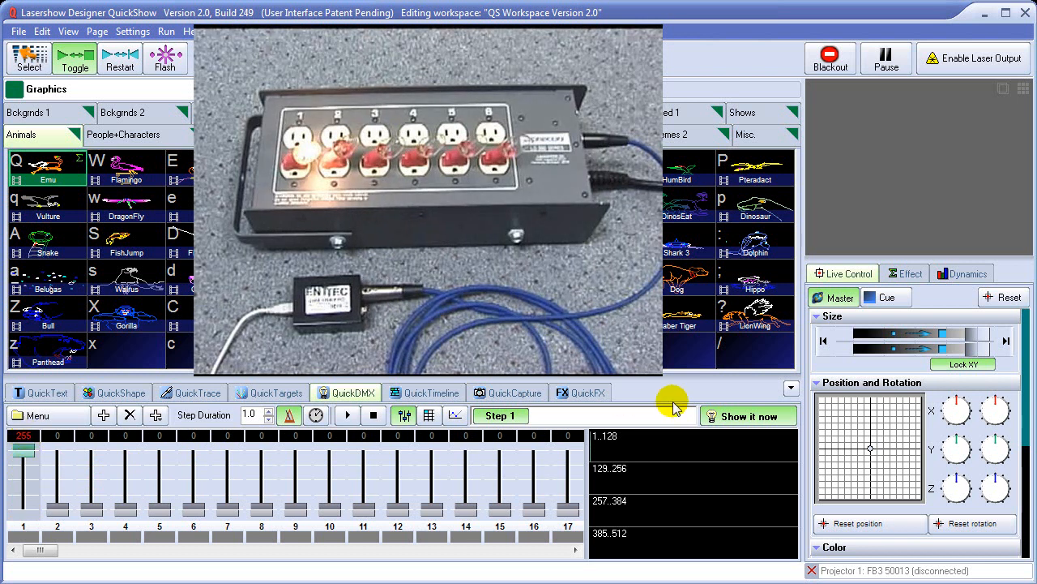
mouse_move(22, 462)
left_mouse_down()
mouse_move(22, 509)
mouse_move(22, 444)
mouse_move(22, 510)
mouse_move(22, 447)
mouse_move(16, 509)
mouse_move(20, 459)
left_mouse_up()
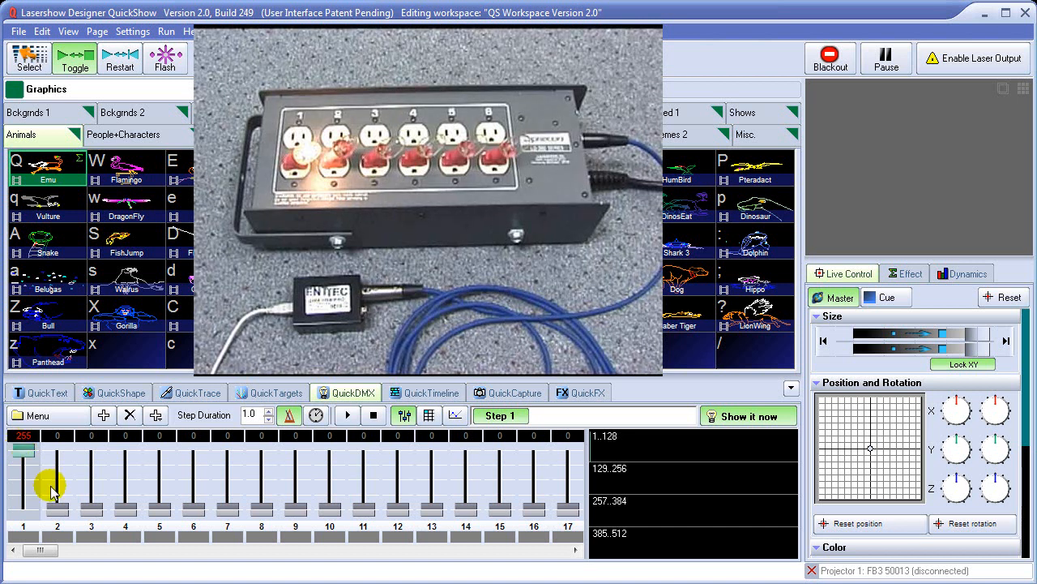
- Try out channels 2, 3 and 4 by raising each to full and lowering it, finishing with only channel 1 at 255
left_click_drag(56, 509, 57, 452)
left_click_drag(98, 514, 95, 452)
left_click_drag(59, 454, 56, 505)
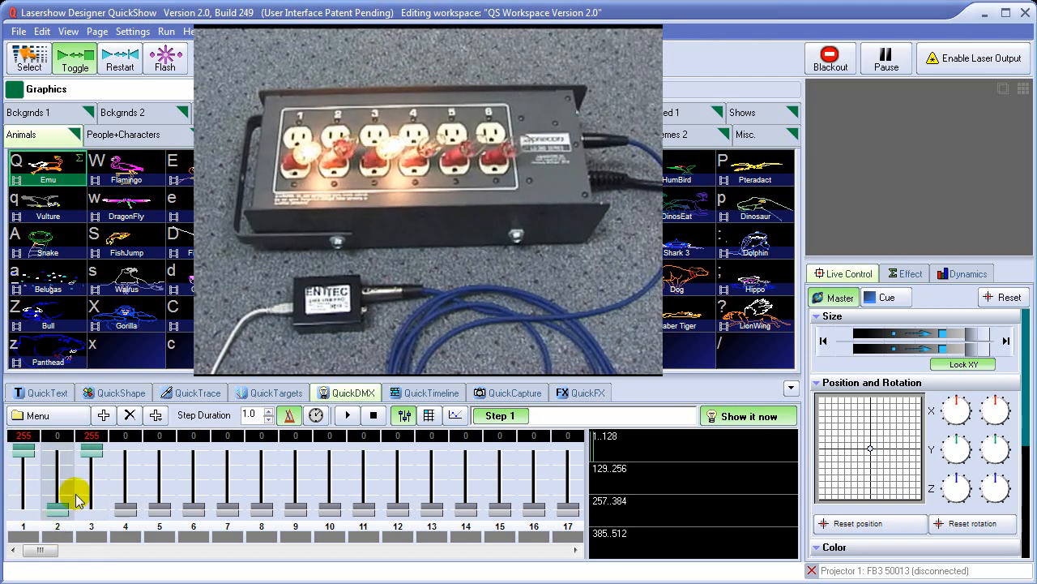
left_click_drag(90, 451, 126, 451)
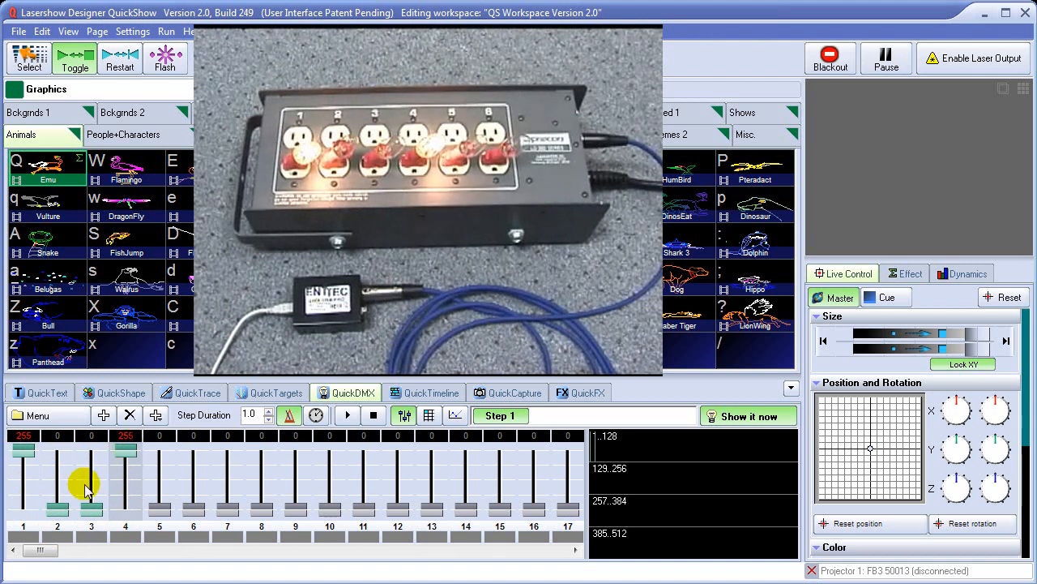
left_click_drag(127, 449, 124, 499)
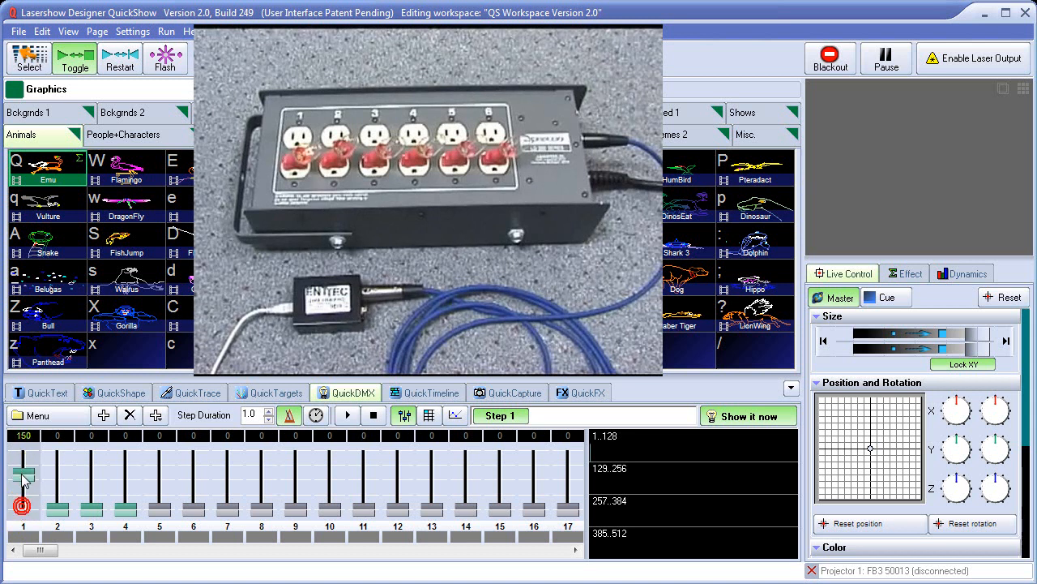
left_click_drag(23, 488, 23, 454)
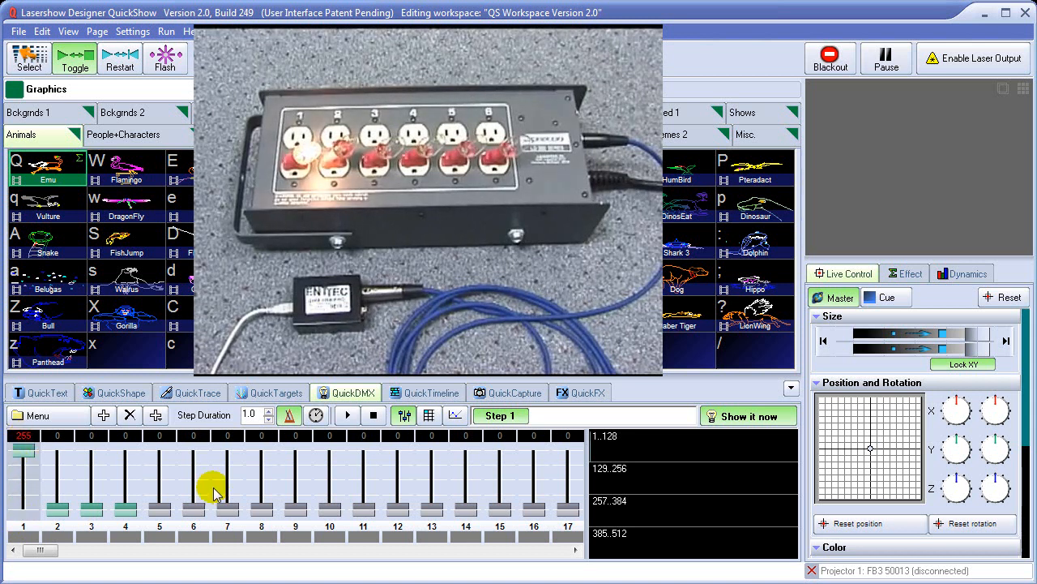
- Store the DMX setting as a cue in the last cell of the Animals page and name it Fog On
left_click_drag(640, 483, 743, 362)
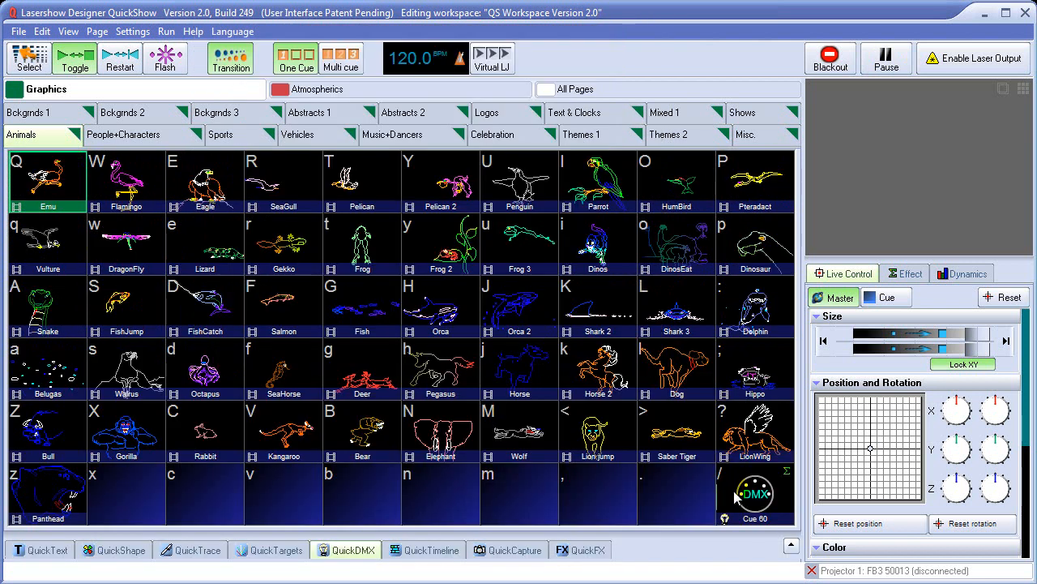
right_click(736, 494)
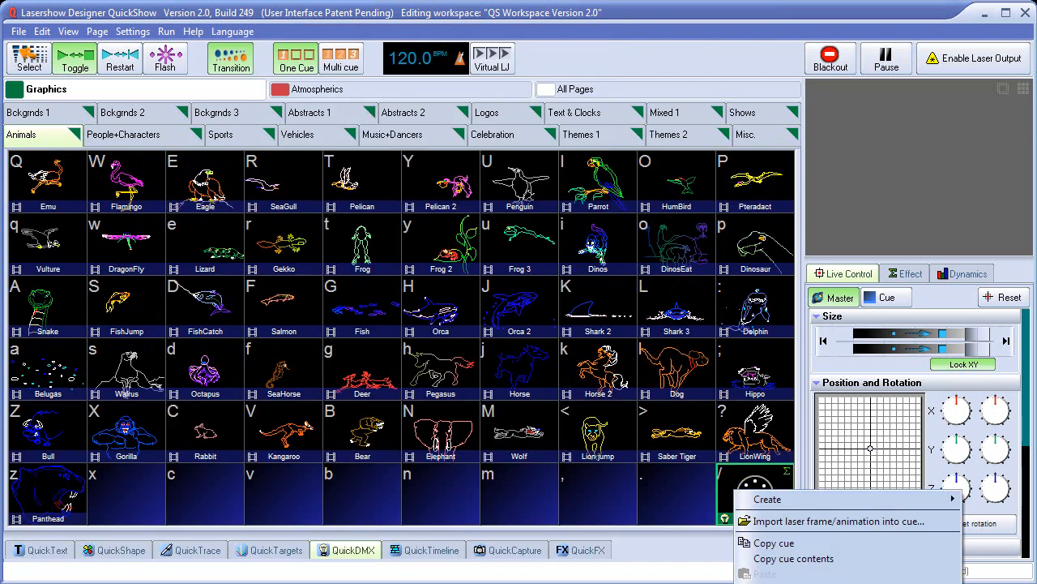
left_click(766, 582)
left_click_drag(638, 274, 572, 272)
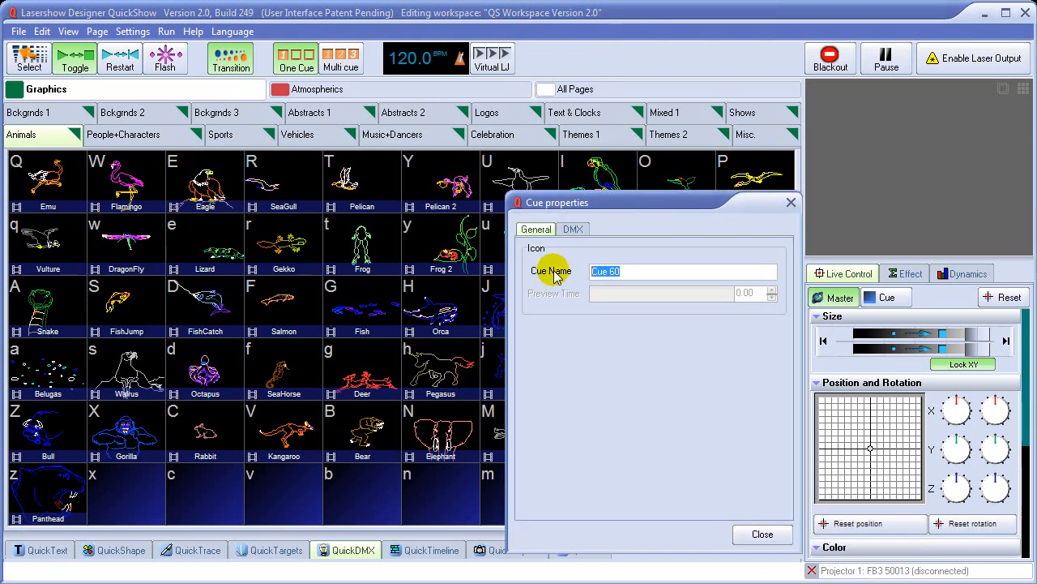
type("Fog On")
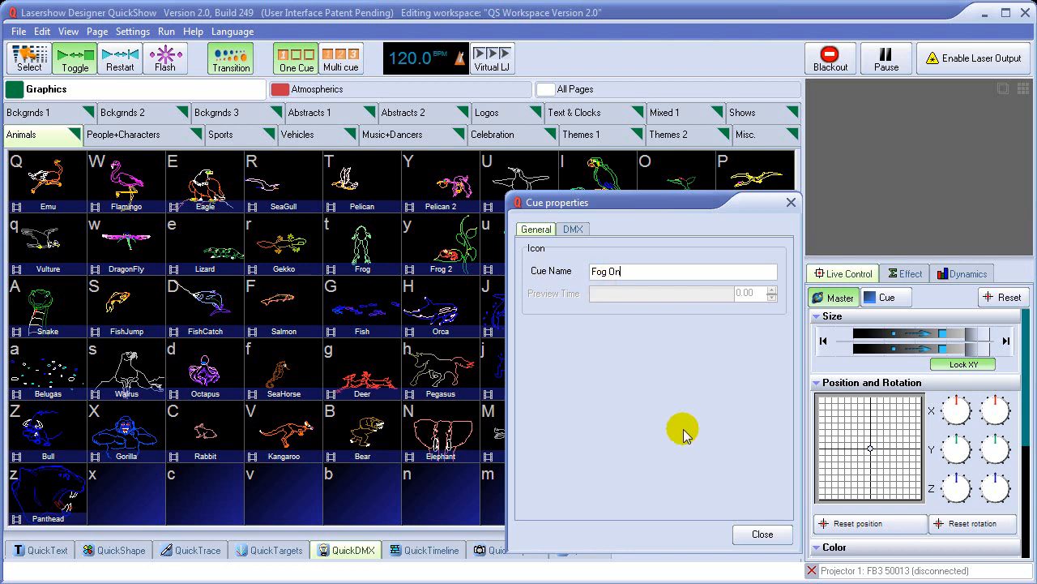
left_click(766, 534)
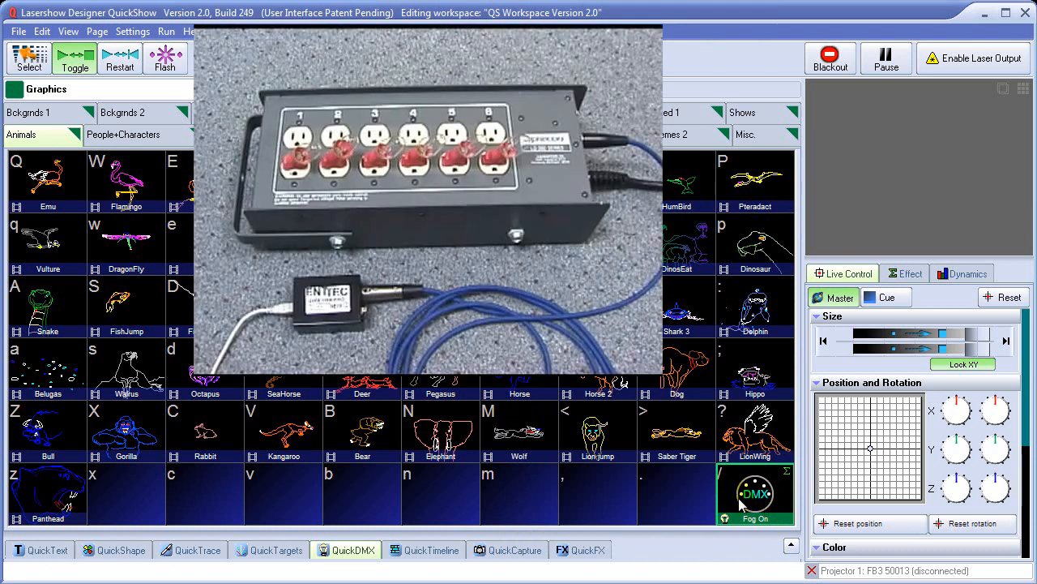
- Toggle the Fog On cue on and off to test its DMX output
left_click(747, 502)
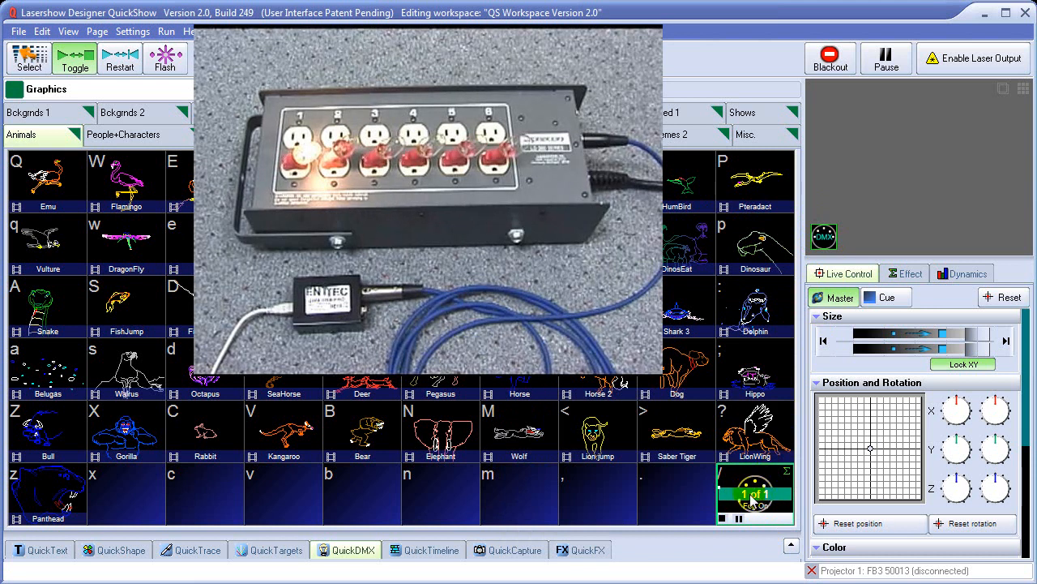
left_click(747, 503)
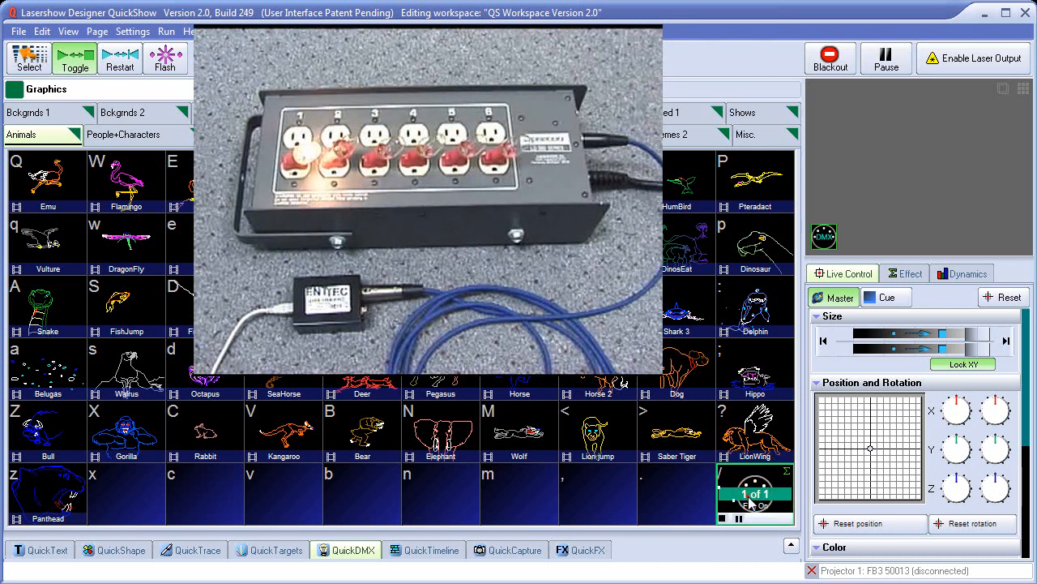
left_click(749, 502)
left_click(750, 502)
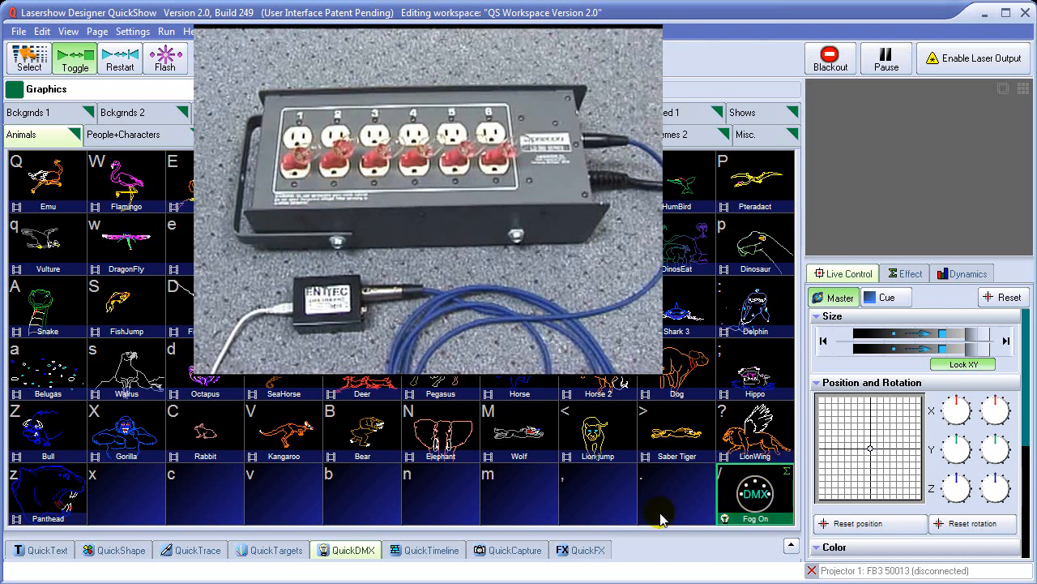
- In QuickDMX with live output on, keep channel 1 full in Step 1 and add Step 2 with only channel 2 at 255
left_click(360, 551)
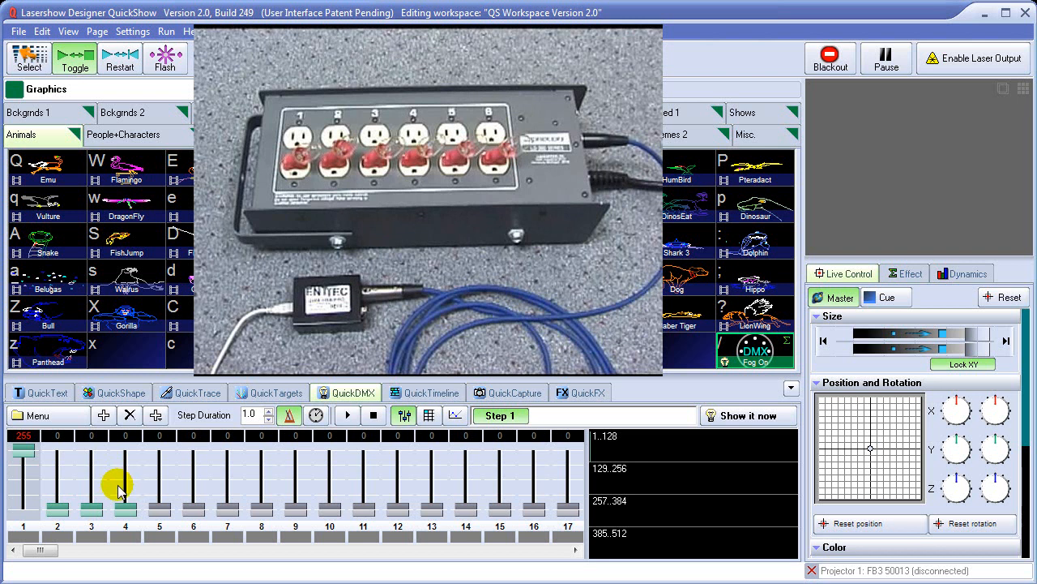
left_click(749, 417)
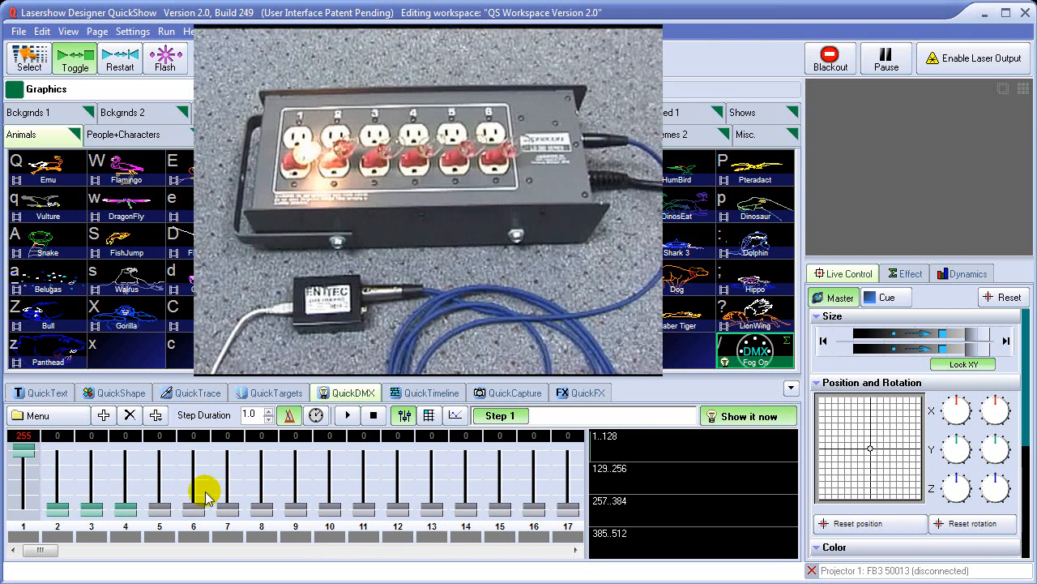
mouse_move(23, 450)
left_mouse_down()
mouse_move(20, 526)
mouse_move(22, 442)
left_mouse_up()
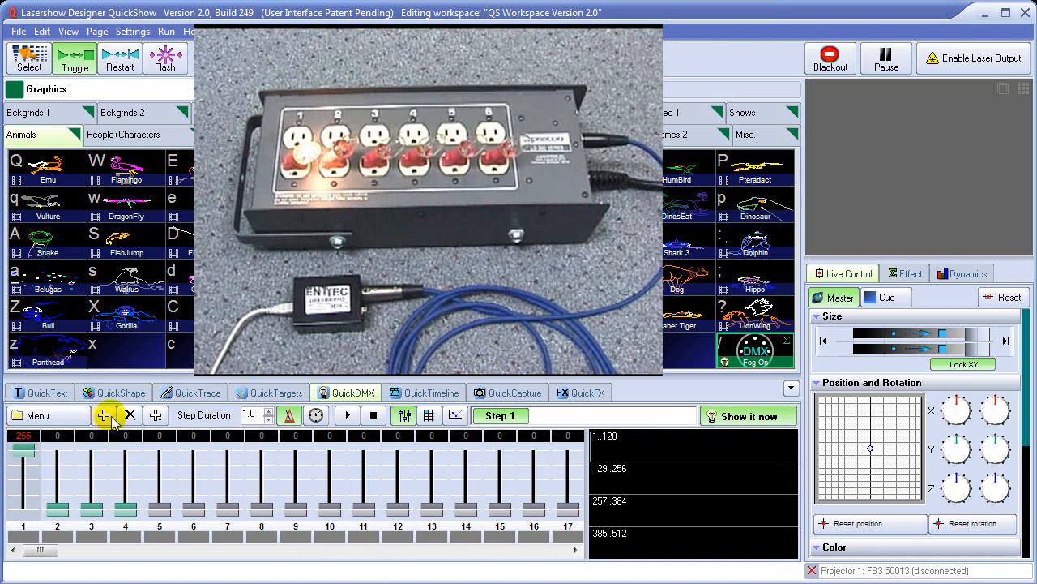
left_click(104, 417)
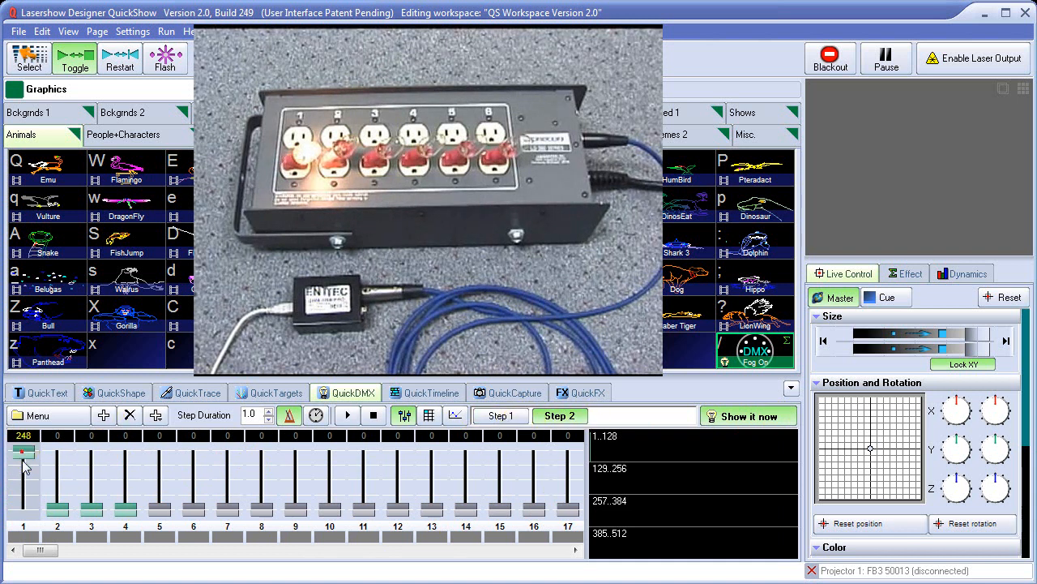
left_click_drag(24, 458, 19, 537)
left_click_drag(61, 506, 63, 451)
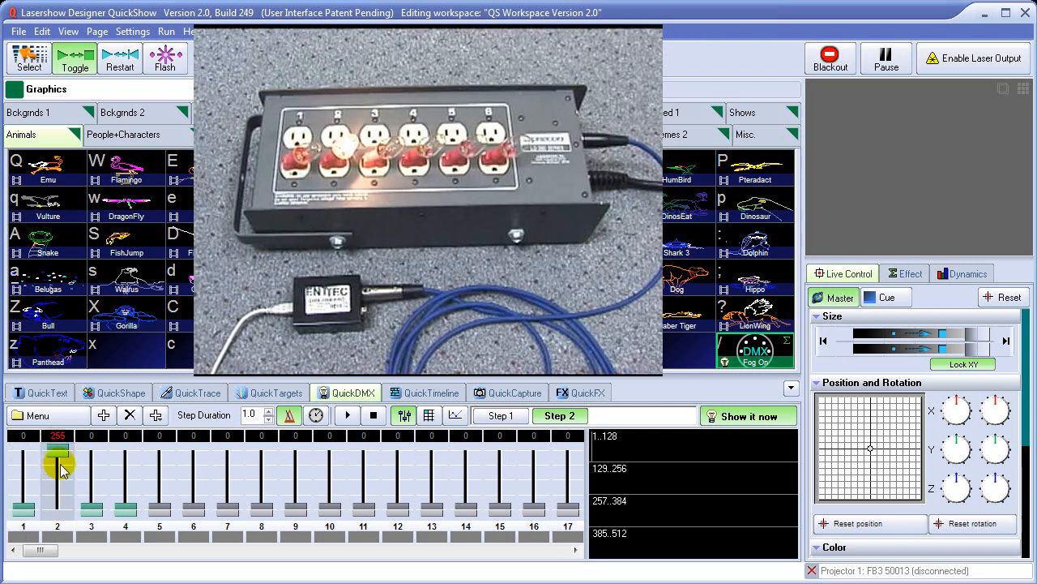
- Add Steps 3 to 6 to the DMX sequence, raising only channel 3 to 252 and channels 4, 5 and 6 to 255 respectively
left_click(104, 415)
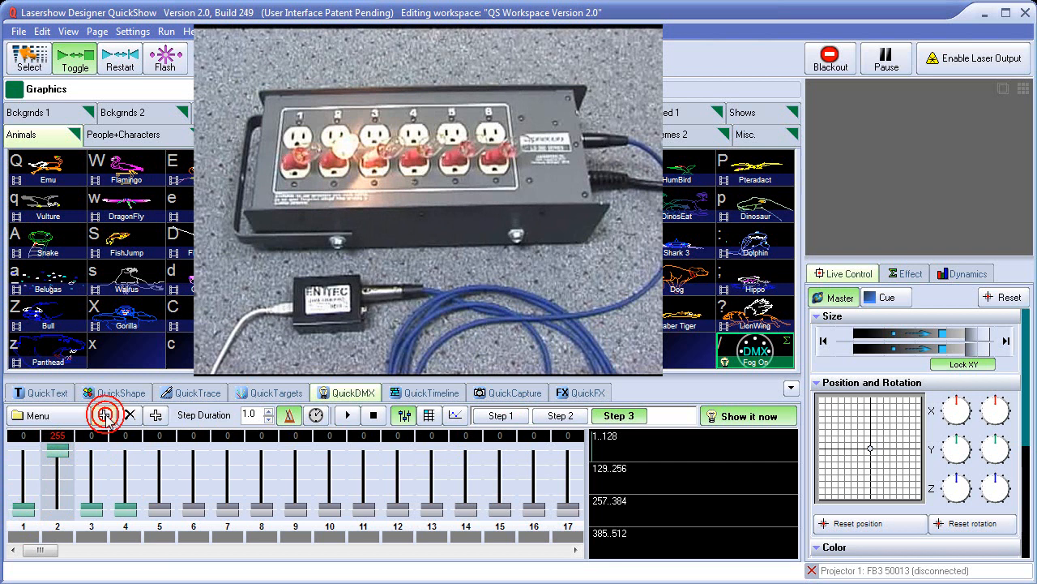
left_click_drag(57, 450, 92, 446)
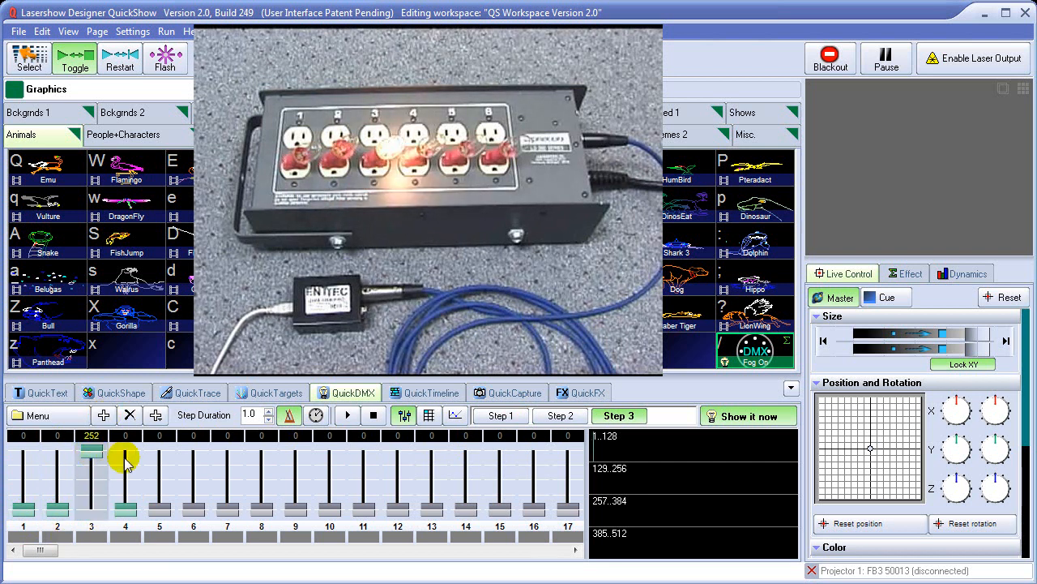
left_click(105, 415)
left_click_drag(97, 448, 119, 446)
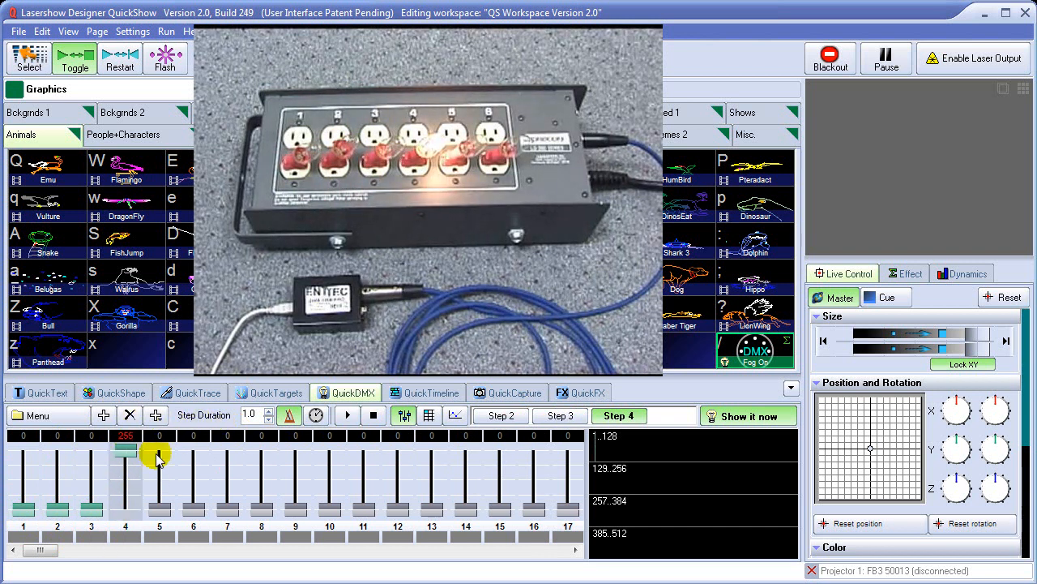
left_click(102, 414)
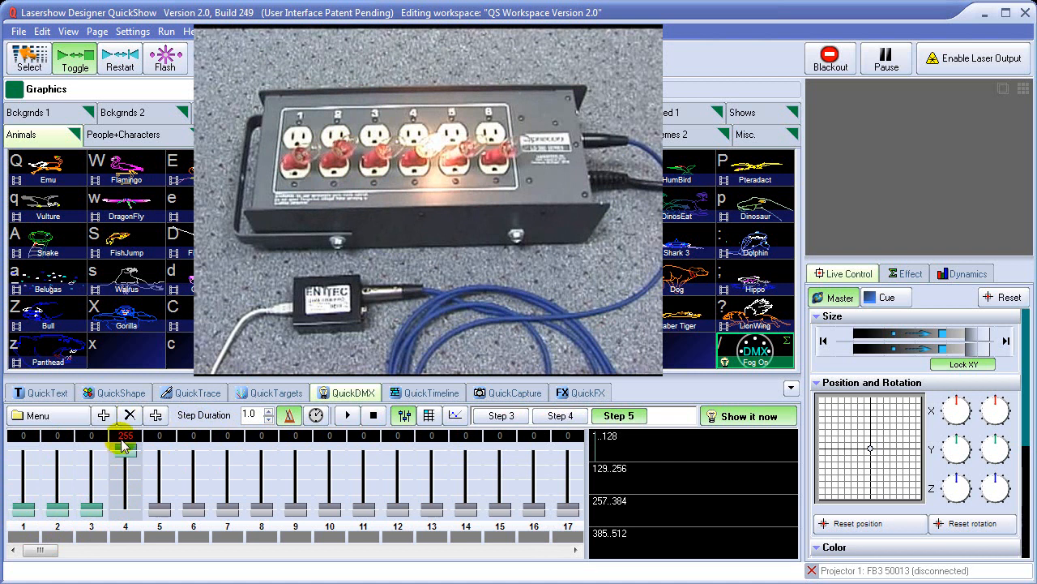
left_click_drag(126, 456, 156, 450)
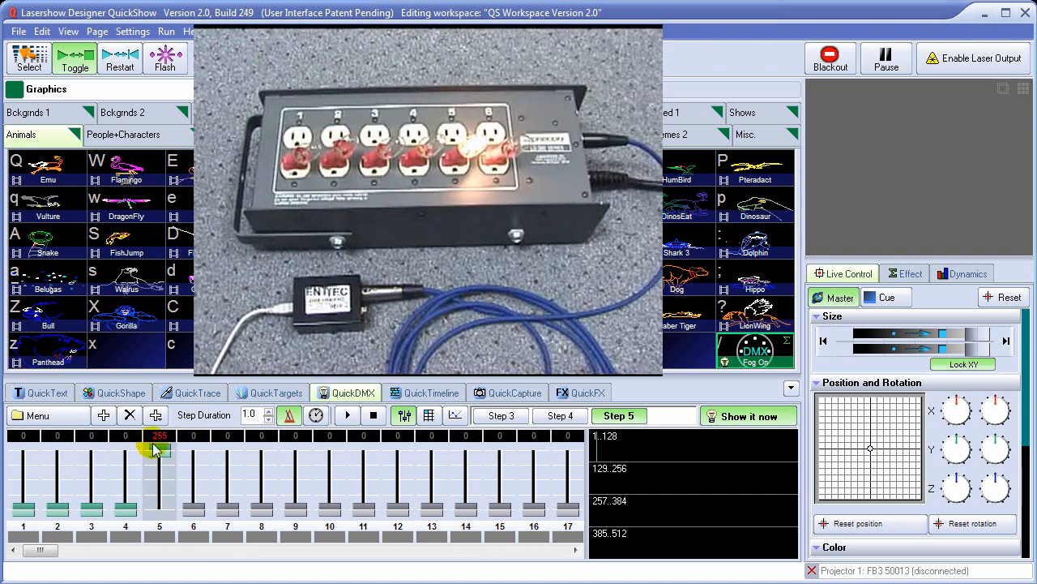
left_click(103, 415)
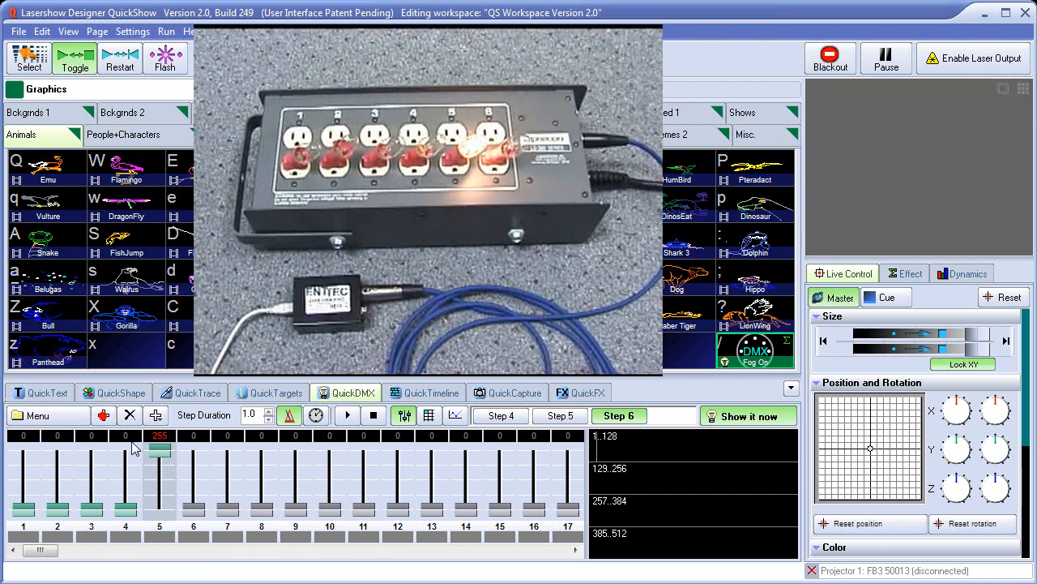
left_click_drag(159, 450, 188, 444)
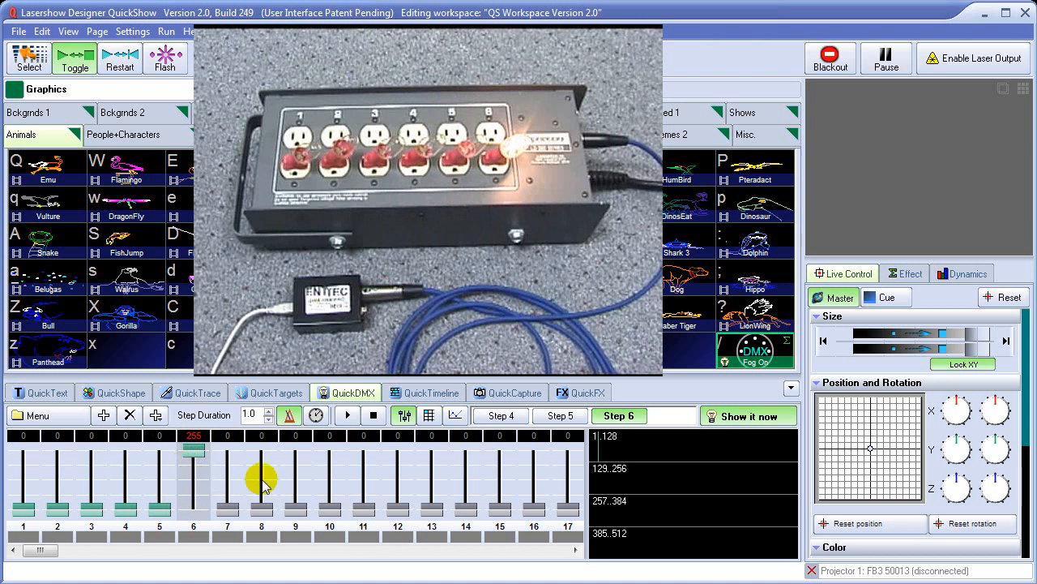
- Go back and forth through the DMX sequence steps to check which channel each one lights, ending on Step 3
left_click(538, 417)
left_click(504, 416)
left_click(558, 416)
left_click(618, 416)
left_click(560, 416)
left_click(501, 416)
key("Left")
key("Left")
key("Left")
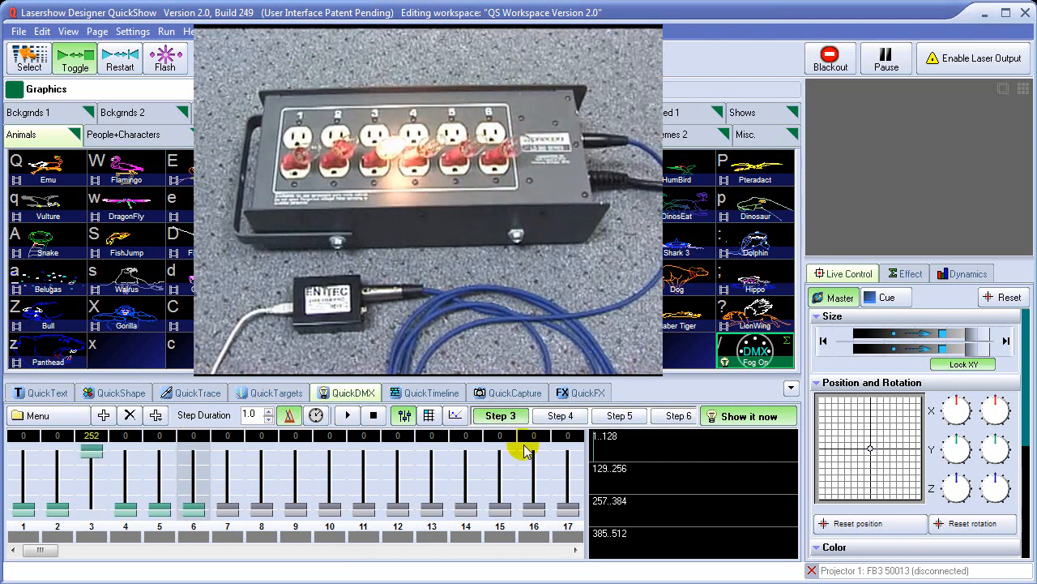
- Run forwards and backwards through the six sequence steps to check each step's light output, ending on Step 1
key("Right")
key("Right")
key("Right")
key("Right")
key("Right")
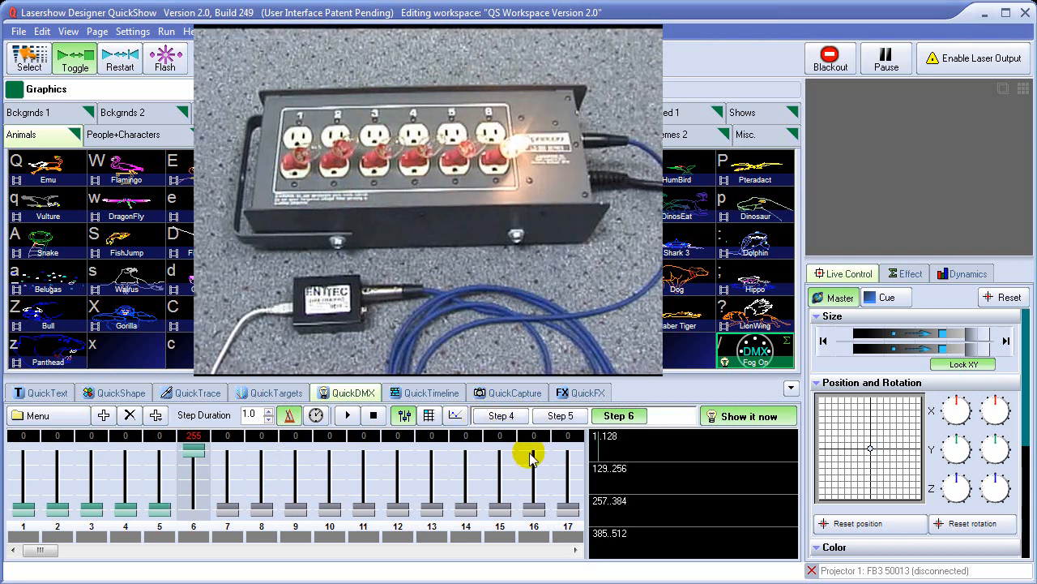
key("Left")
key("Left")
key("Left")
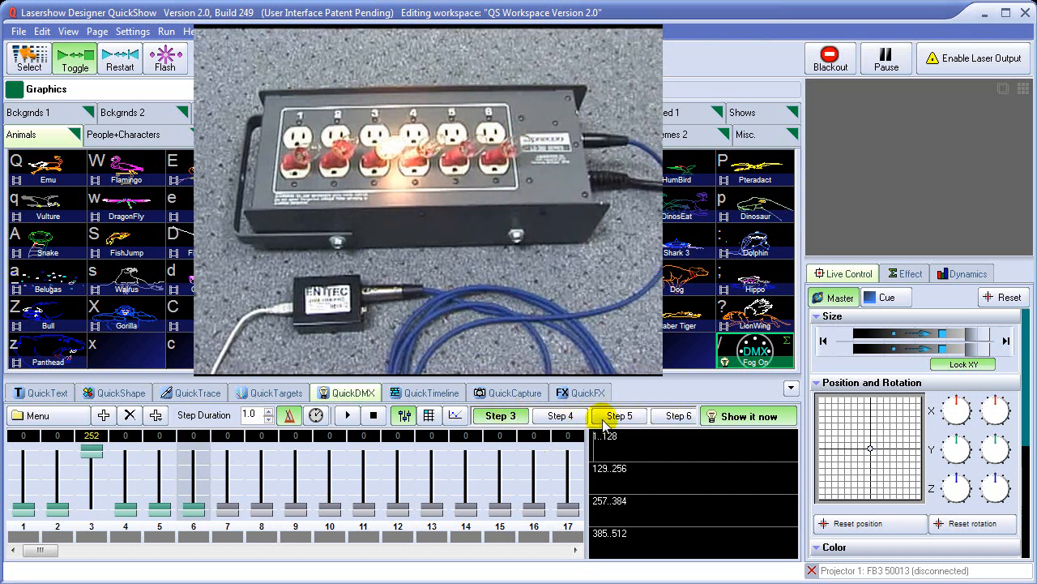
key("Left")
key("Left")
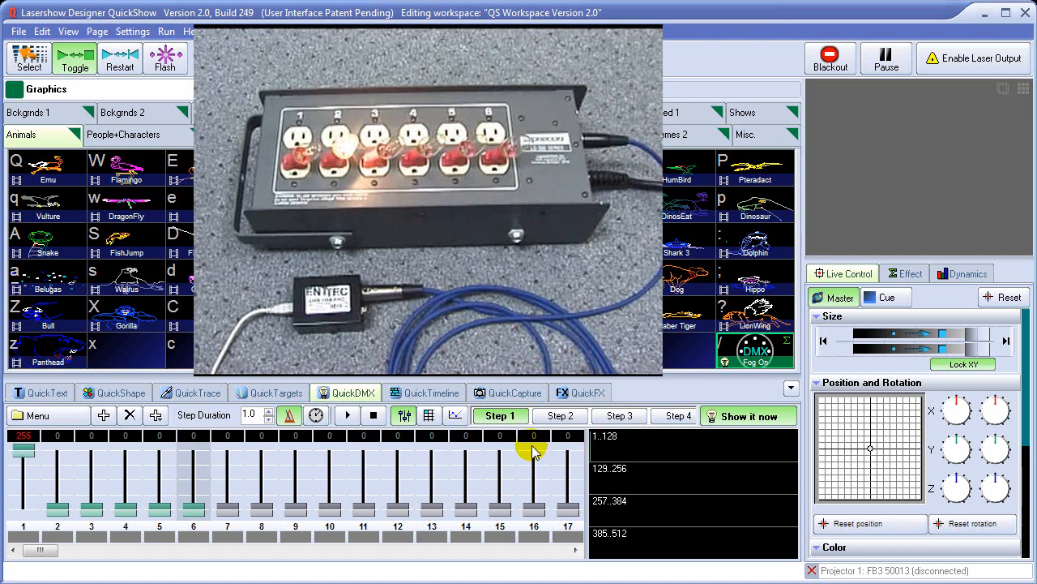
key("Right")
key("Right")
key("Left")
key("Left")
key("Right")
key("Right")
key("Right")
key("Right")
key("Right")
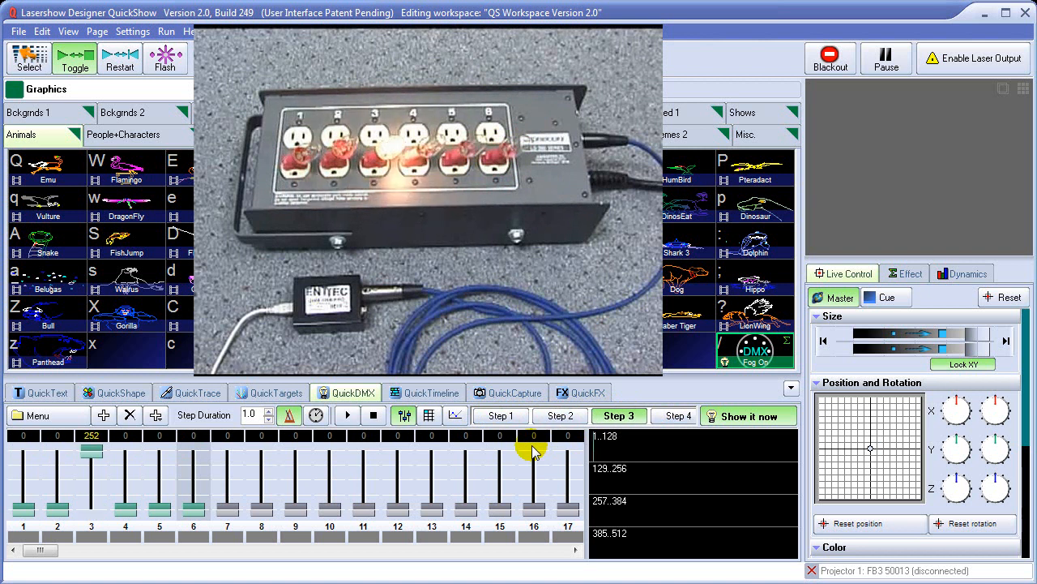
key("Left")
key("Left")
key("Left")
key("Left")
key("Left")
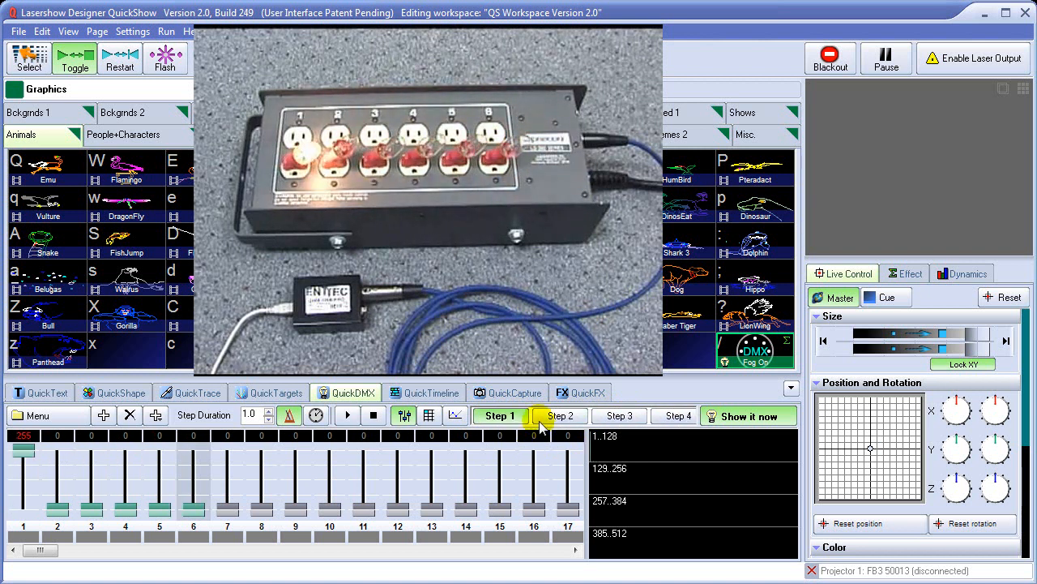
- Jump directly to individual sequence steps from Step 2 up to Step 6 and check their output, ending on Step 4
left_click(555, 421)
left_click(619, 416)
left_click(670, 419)
left_click(558, 418)
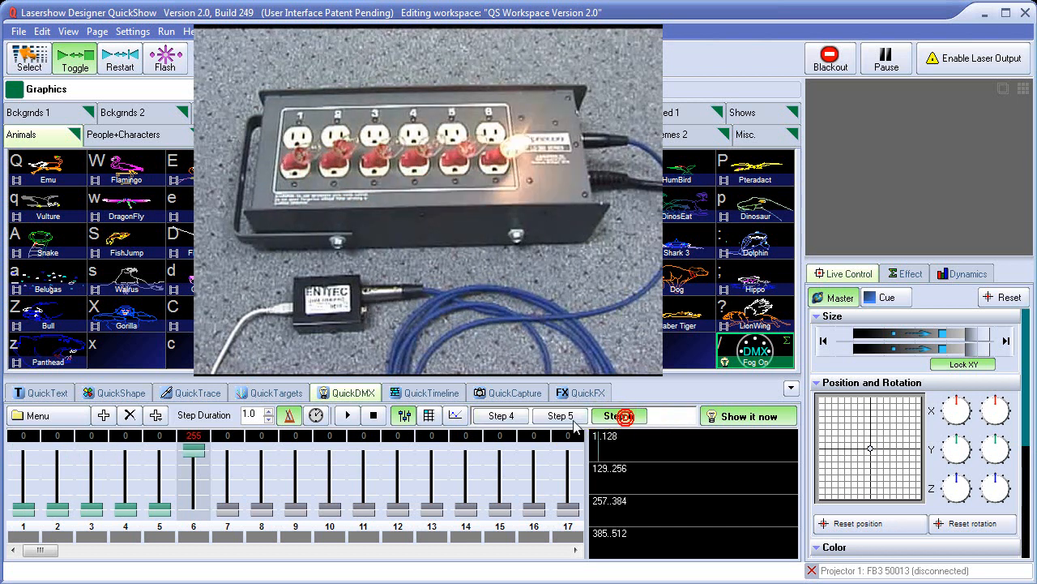
left_click(501, 417)
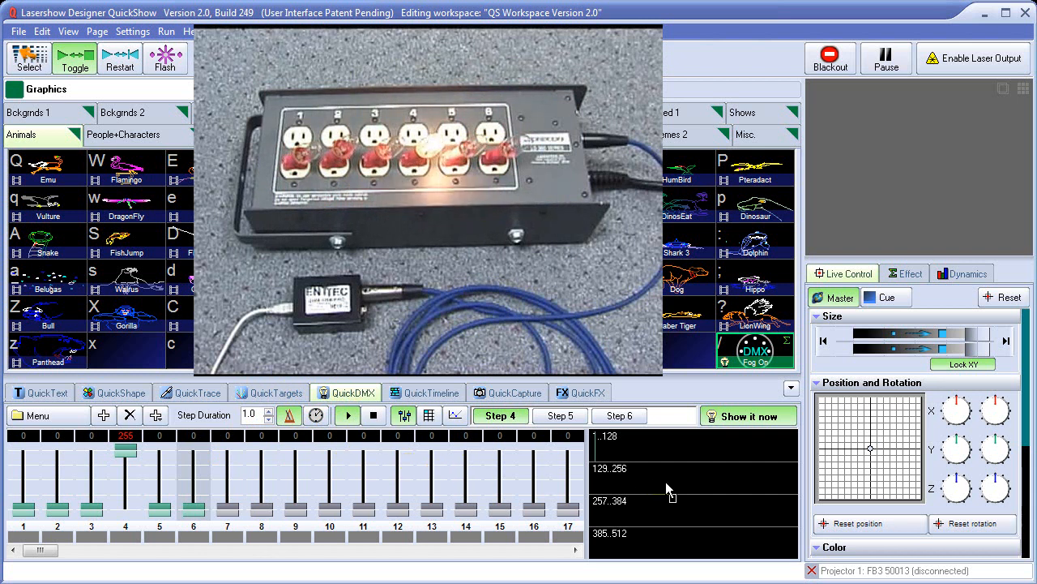
- Store the DMX sequence in the empty cue cell beside Fog On, toggle that cue on and off, and reopen QuickDMX
left_click_drag(691, 469, 676, 352)
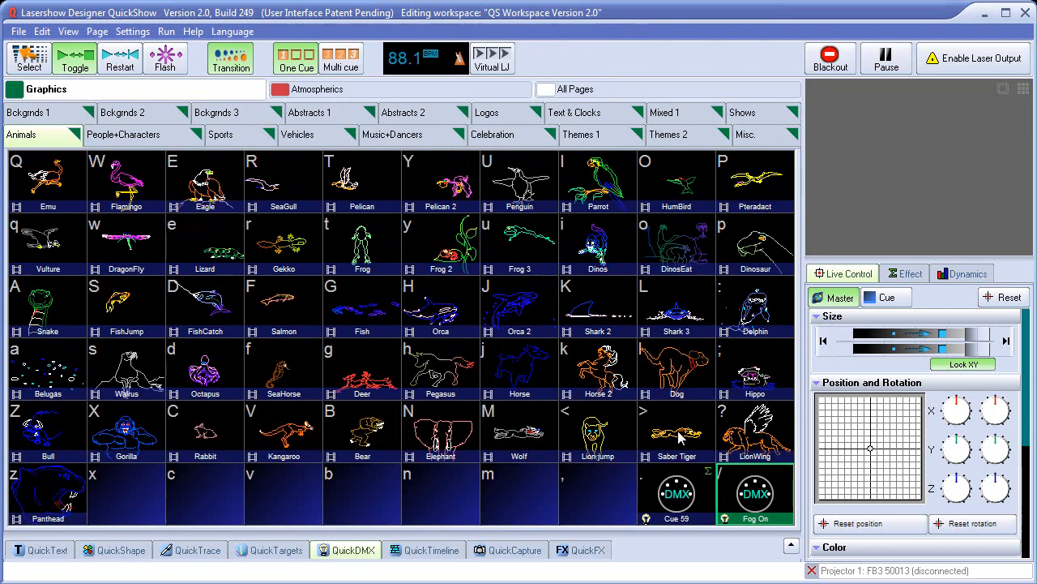
left_click(679, 498)
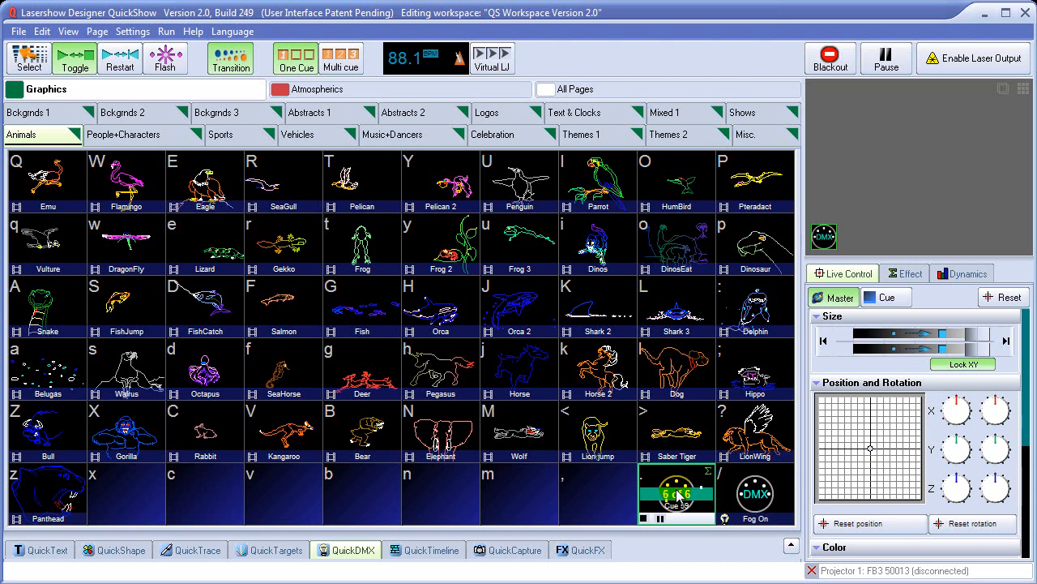
left_click(677, 496)
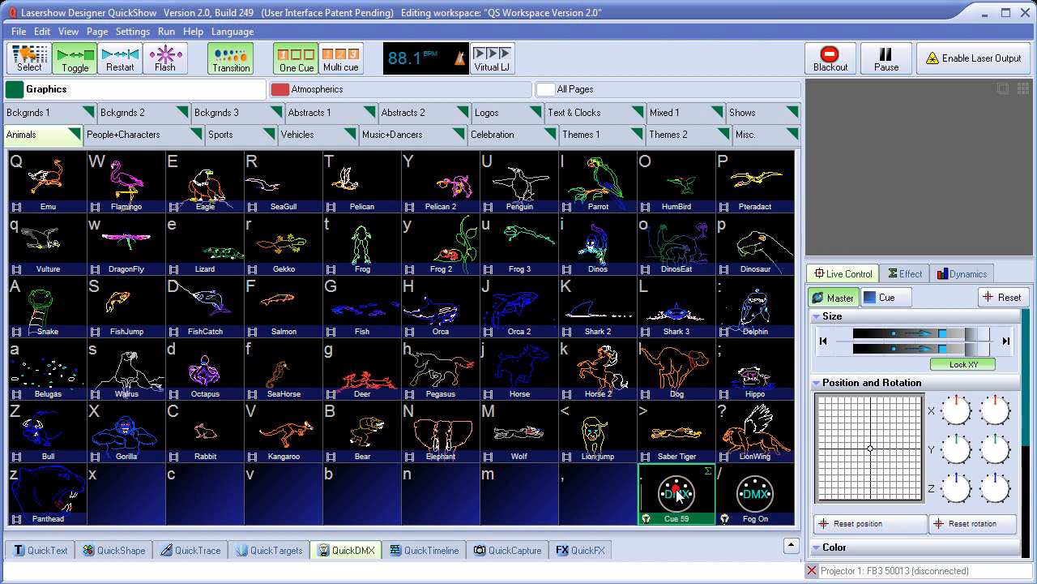
left_click(351, 551)
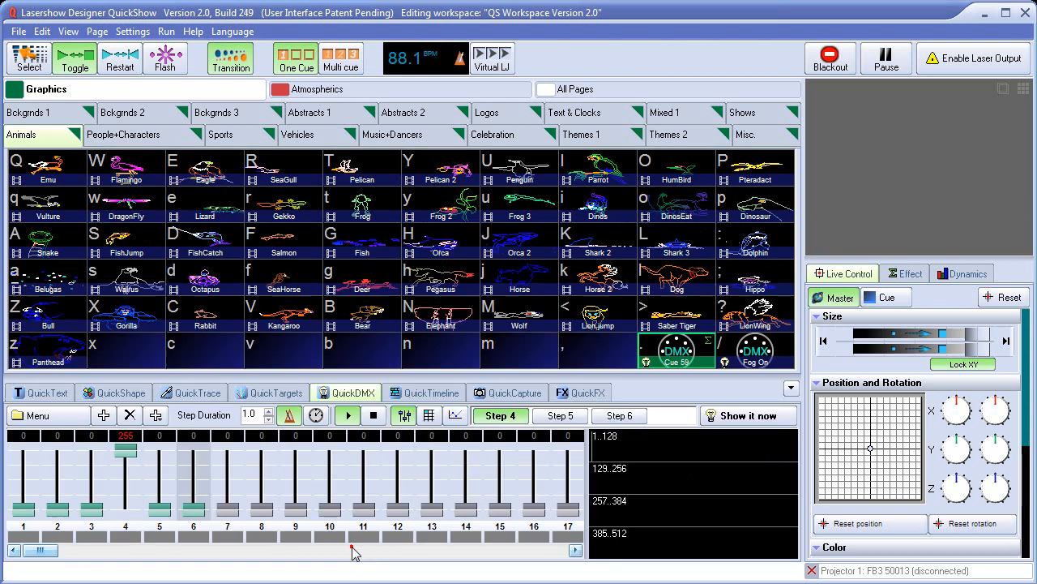
- Specify the step time in seconds and set the step duration to 3.0
left_click(317, 415)
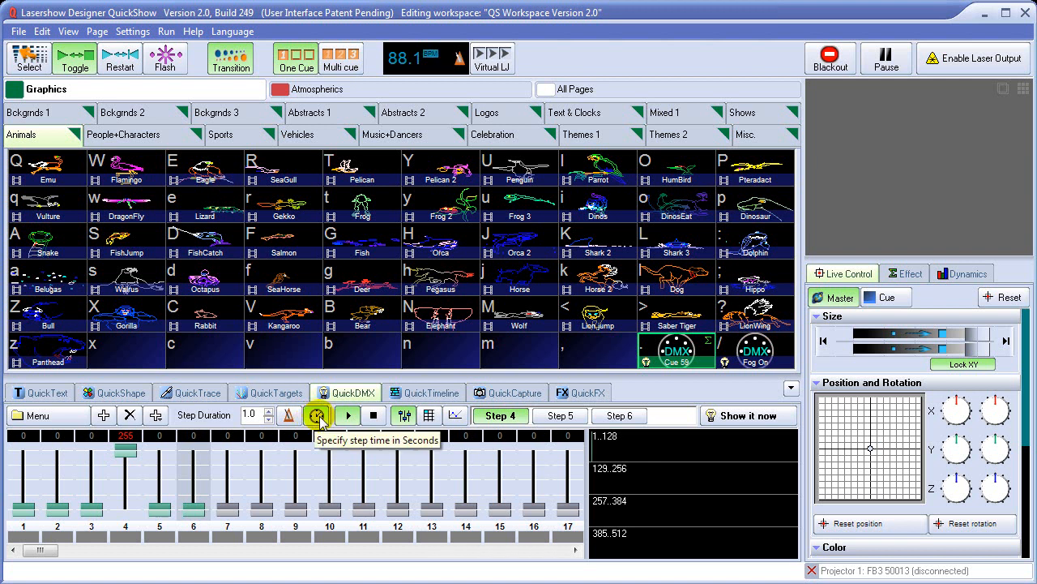
double_click(258, 414)
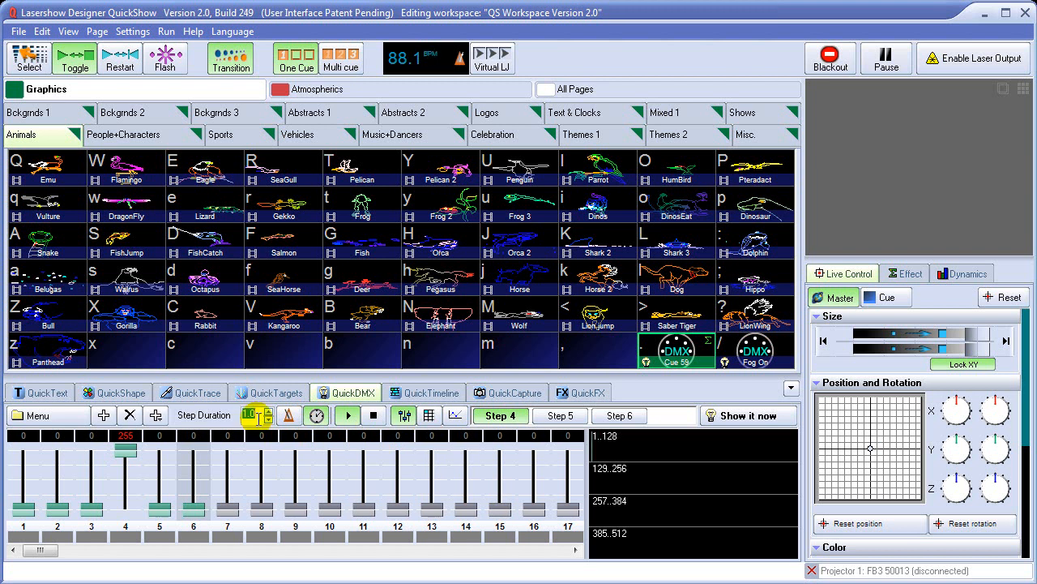
type("3.0")
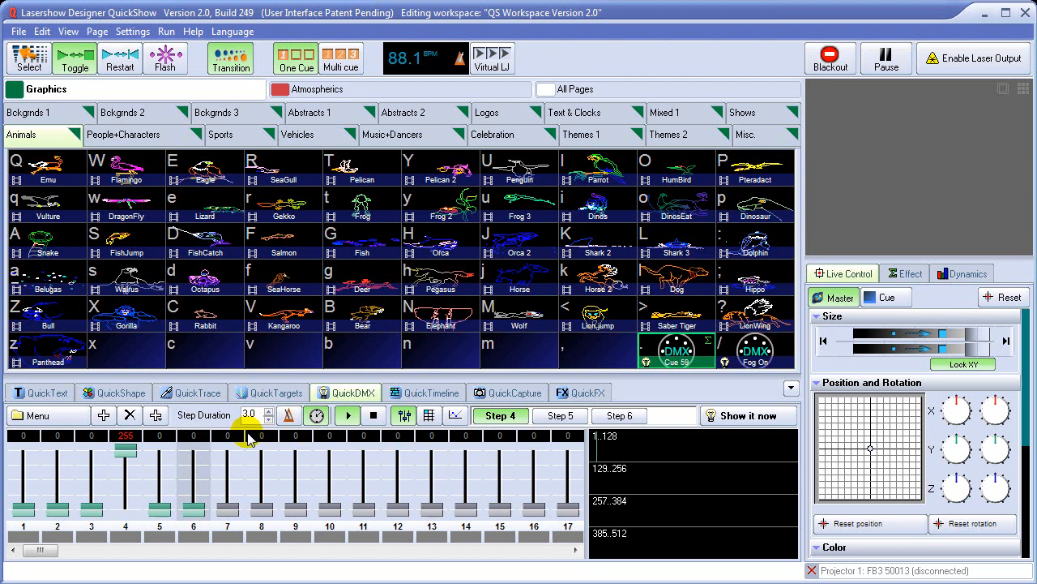
- Turn on live DMX output, set the step duration to 1.0 with beat-based timing, and stop the sequence playback
left_click(734, 416)
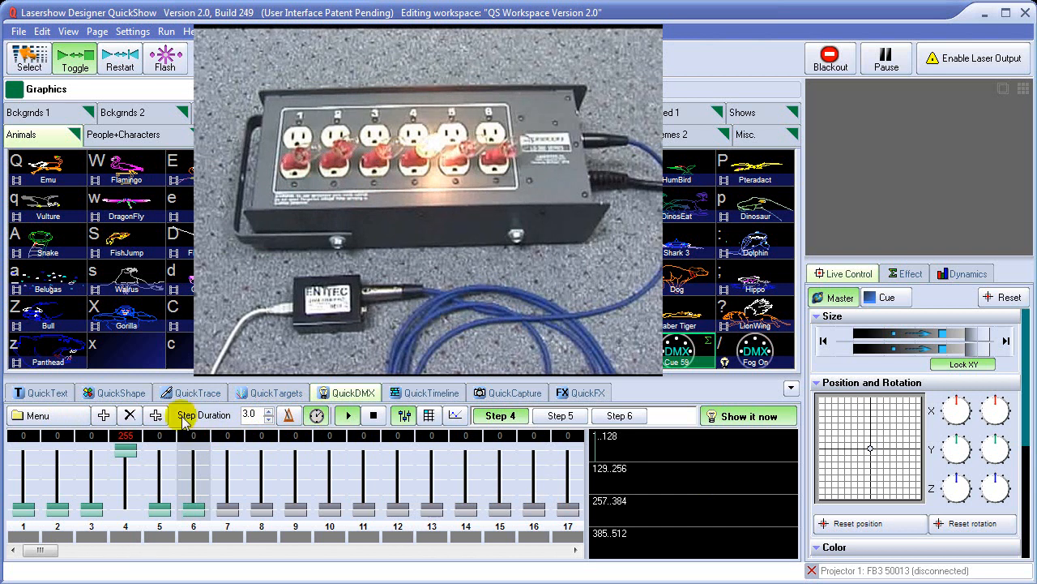
left_click(290, 419)
double_click(256, 417)
type("1.0")
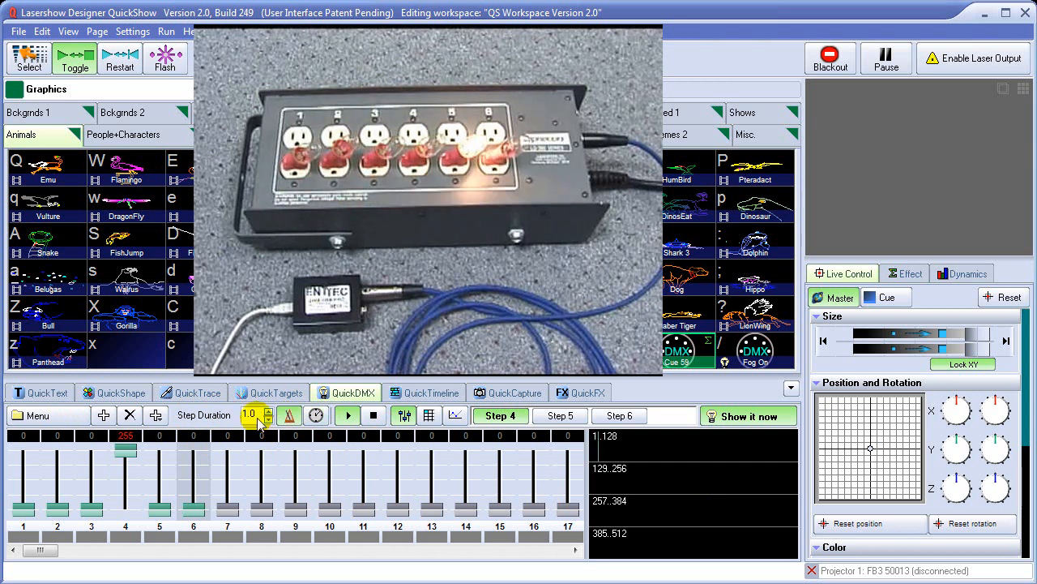
left_click(374, 417)
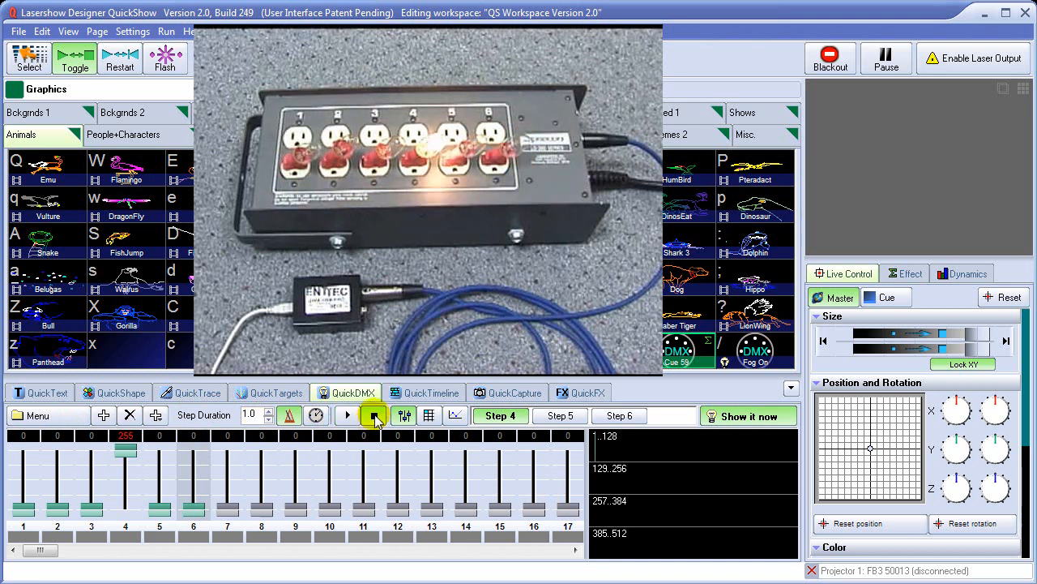
- Select Steps 4 to 6 and the earlier steps individually to check the live lights, ending on Step 1
left_click(552, 416)
left_click(616, 418)
left_click(563, 416)
left_click(502, 416)
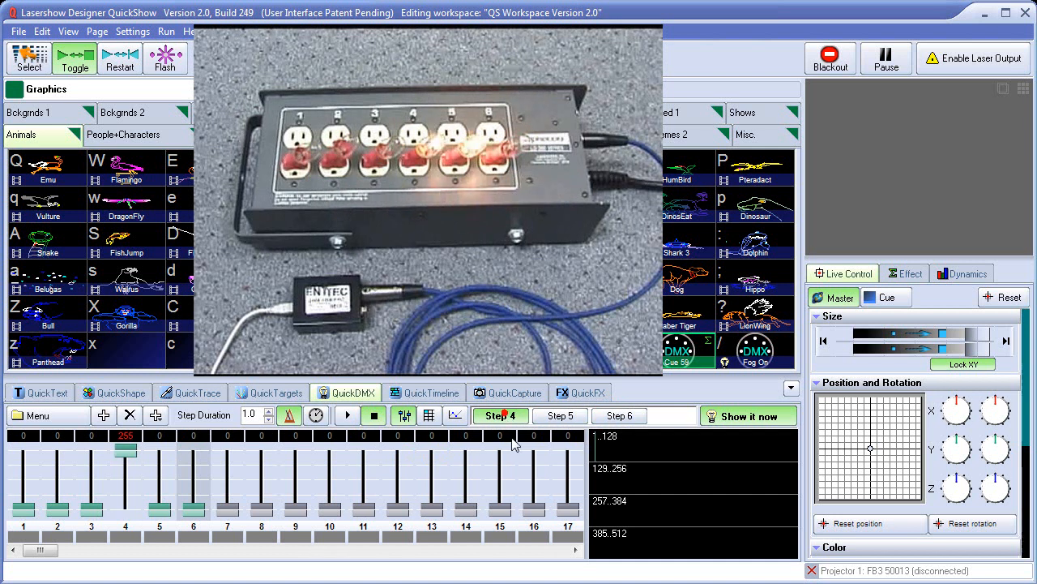
key("Left")
key("Left")
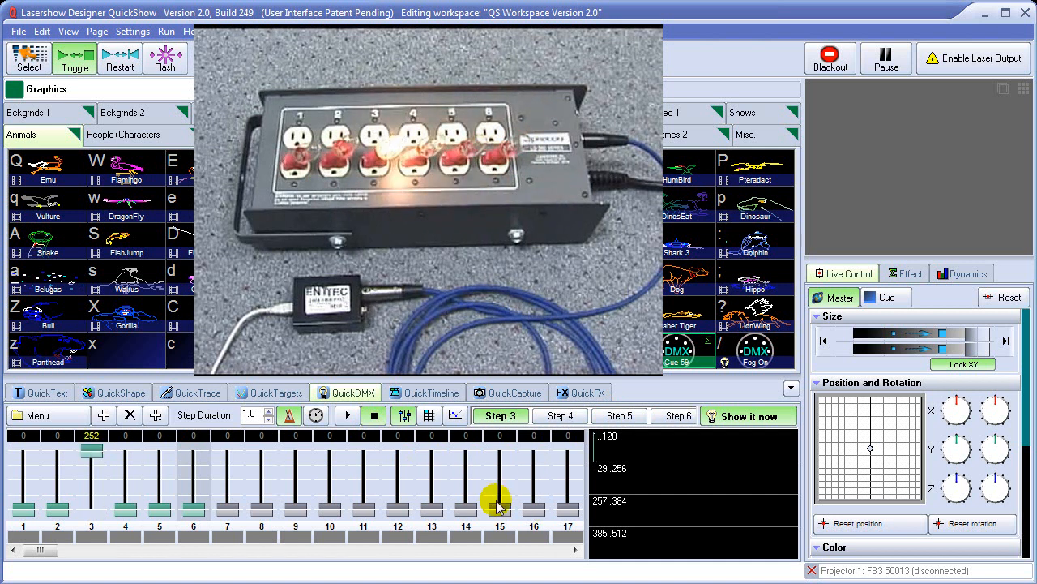
key("Left")
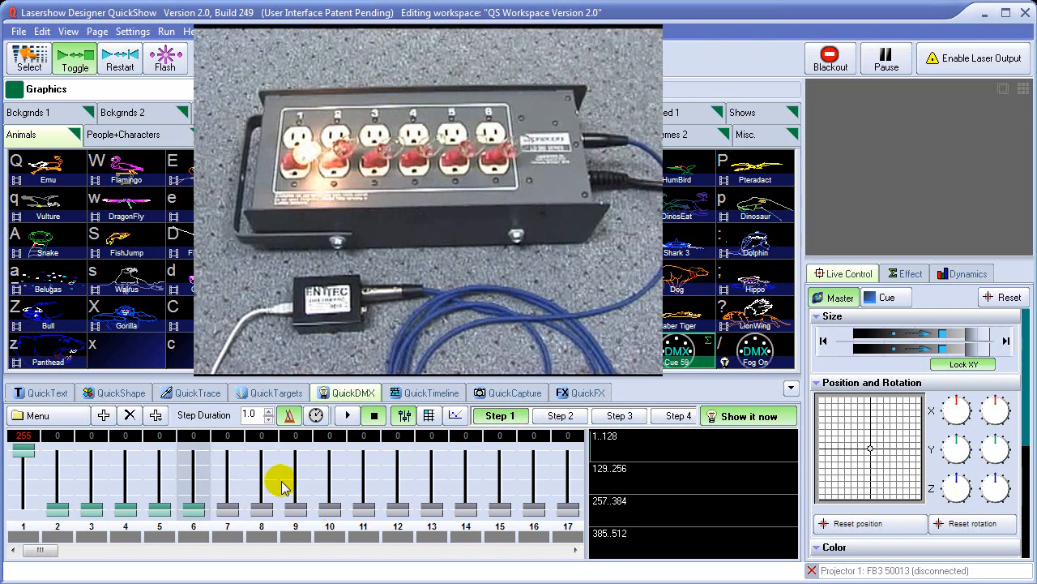
left_click(669, 416)
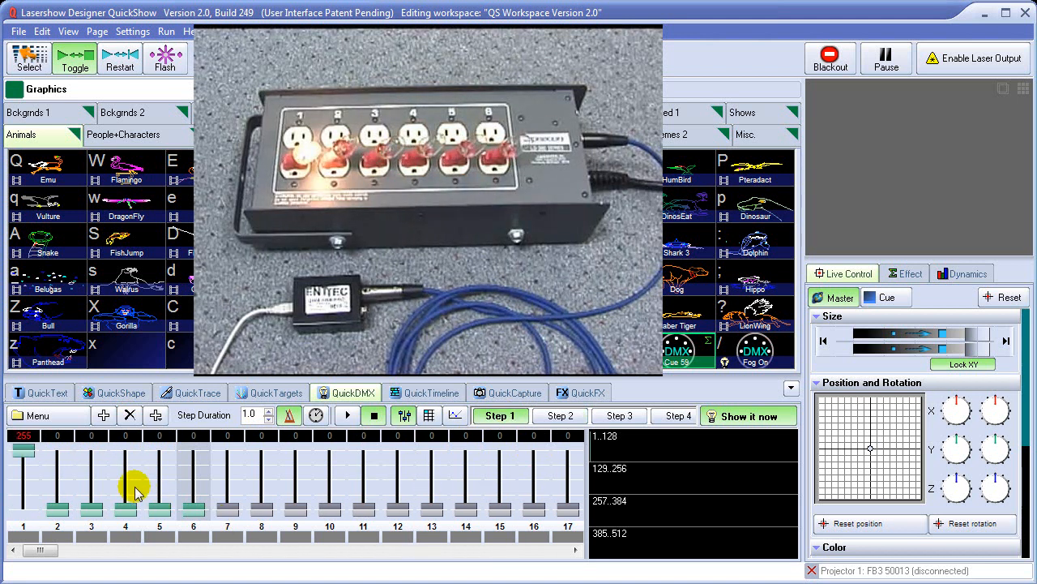
- Set the DMX channel slider width to Large and try out the first sliders, leaving channel 1 at 255
left_click(50, 415)
mouse_move(85, 502)
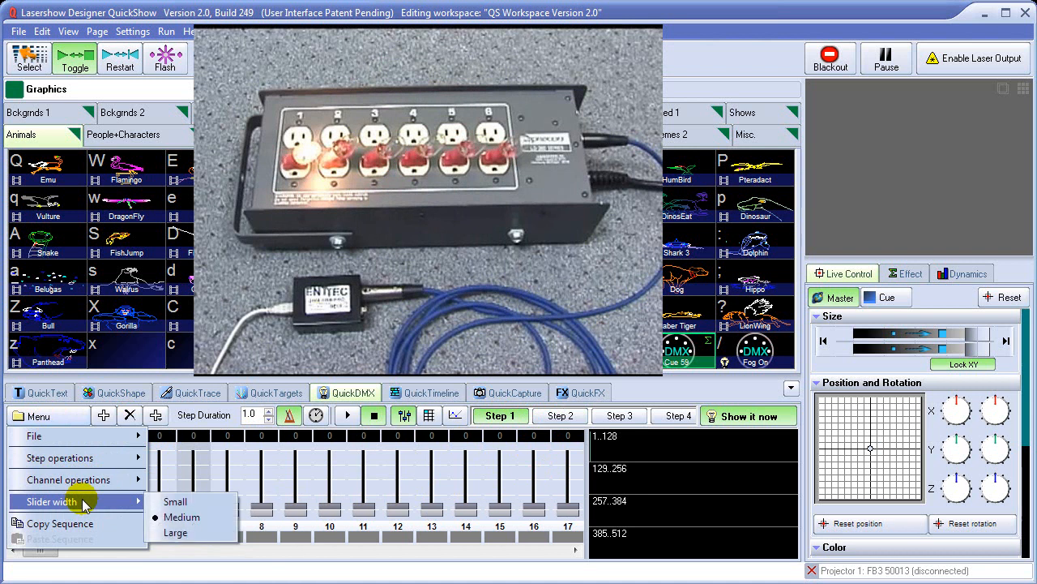
left_click(177, 533)
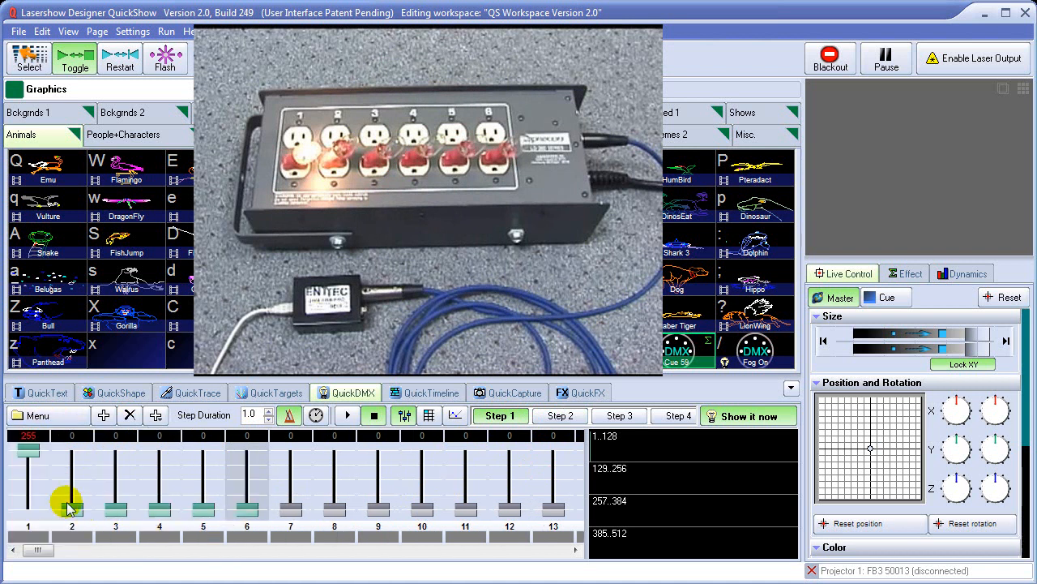
mouse_move(33, 453)
left_mouse_down()
mouse_move(34, 508)
mouse_move(41, 449)
left_mouse_up()
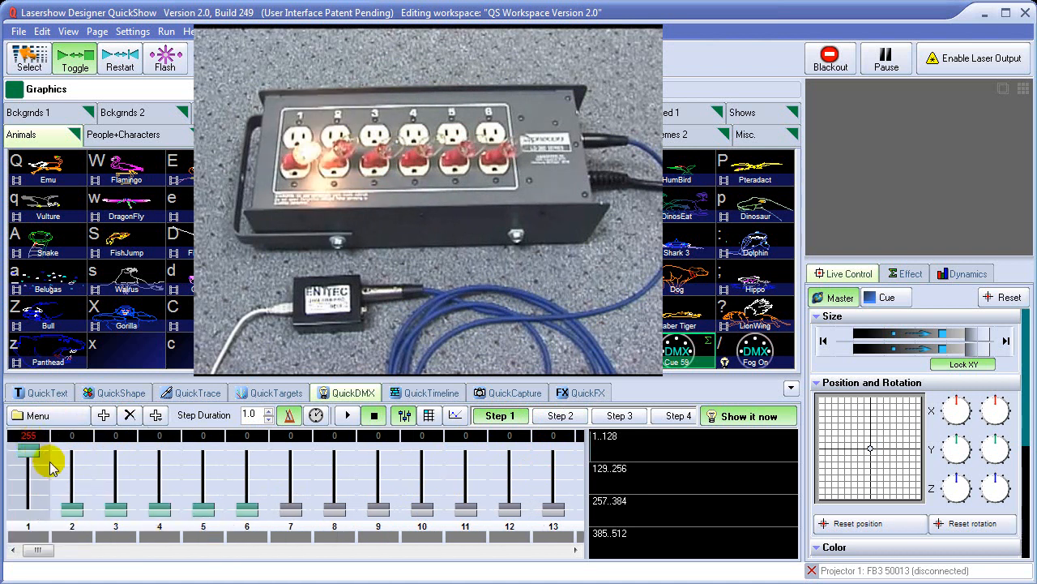
left_click_drag(73, 510, 107, 524)
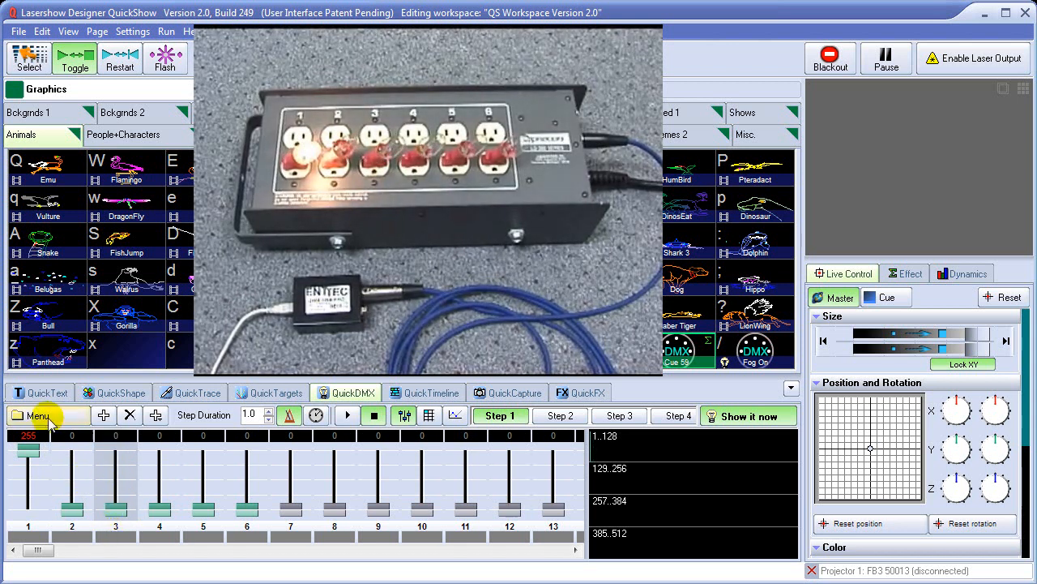
- Change the channel slider width to Small and return it to Large
left_click(49, 417)
mouse_move(89, 506)
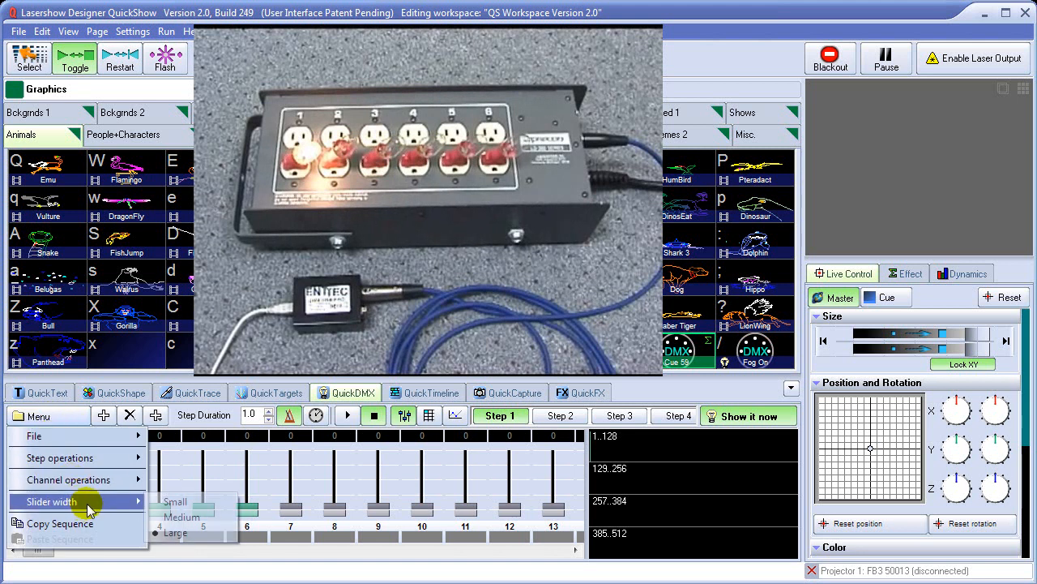
left_click(166, 500)
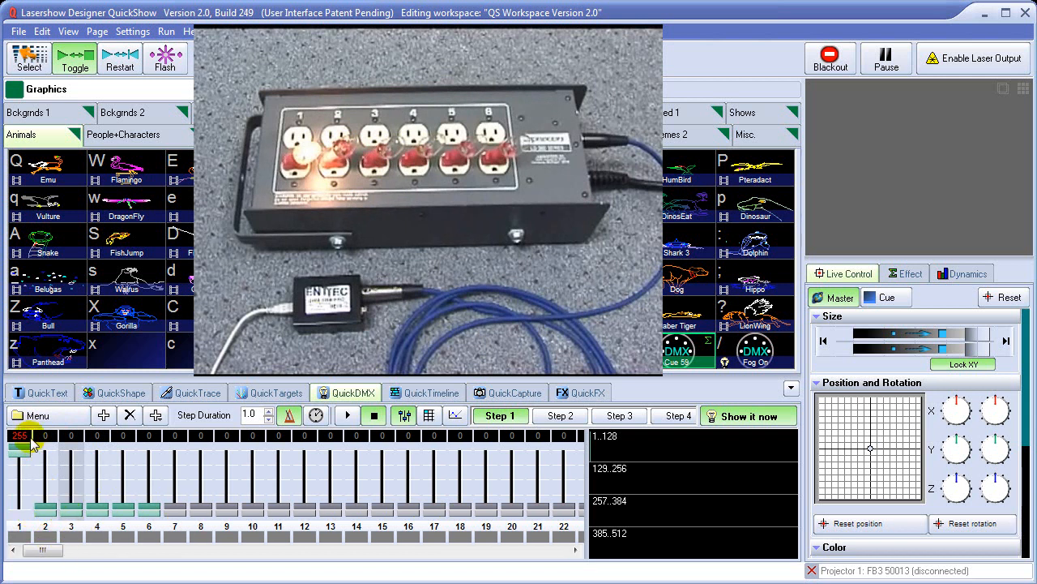
left_click(34, 415)
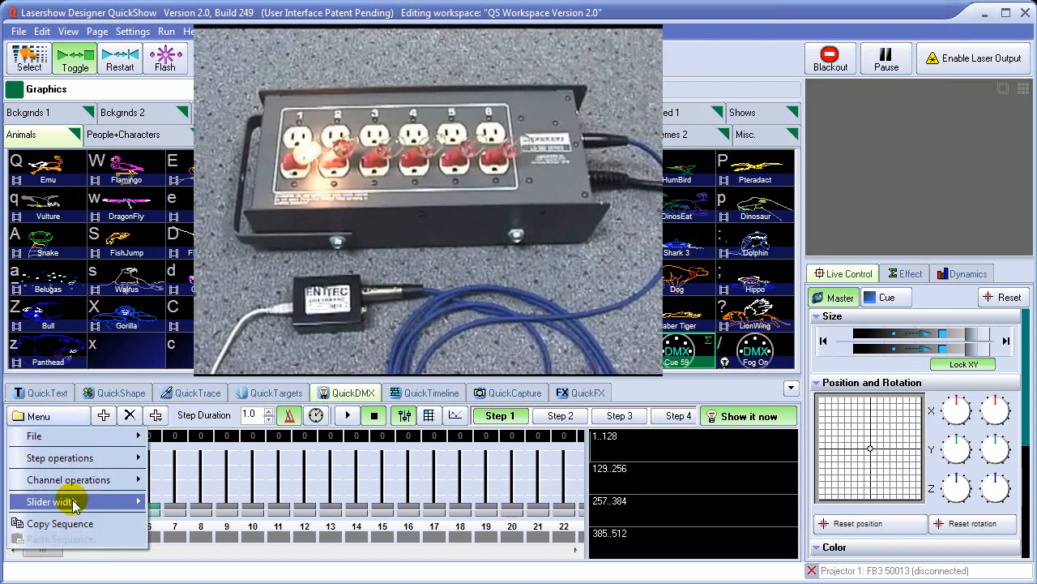
mouse_move(73, 502)
left_click(177, 530)
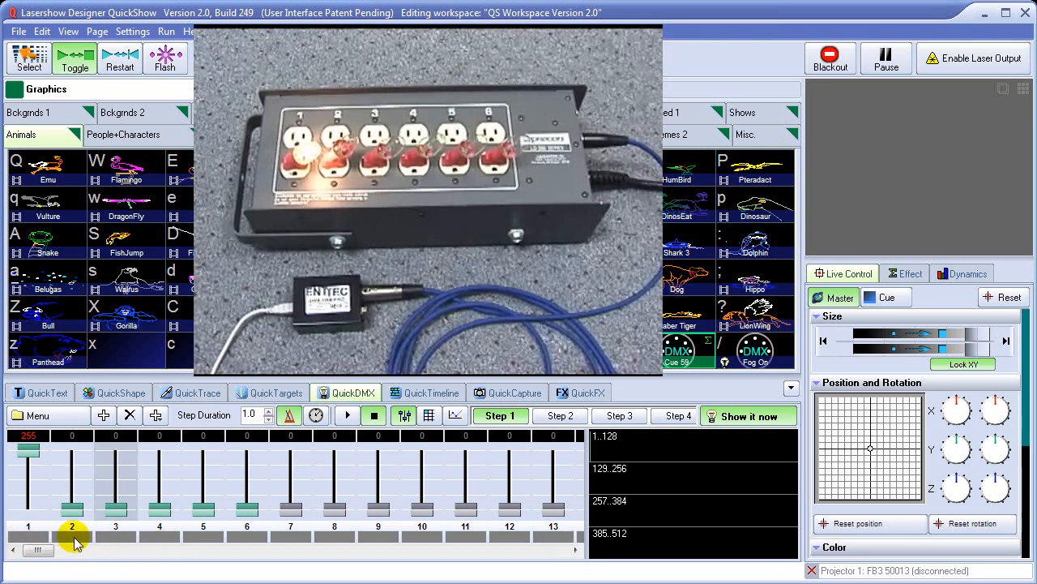
- Name DMX channel 1 Fog
double_click(28, 536)
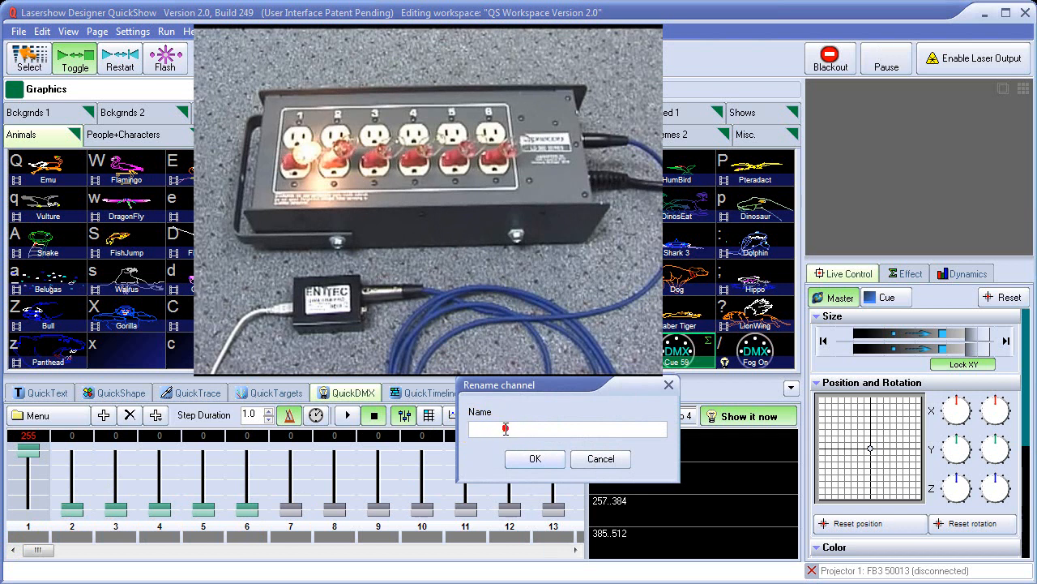
type("F")
left_click(535, 458)
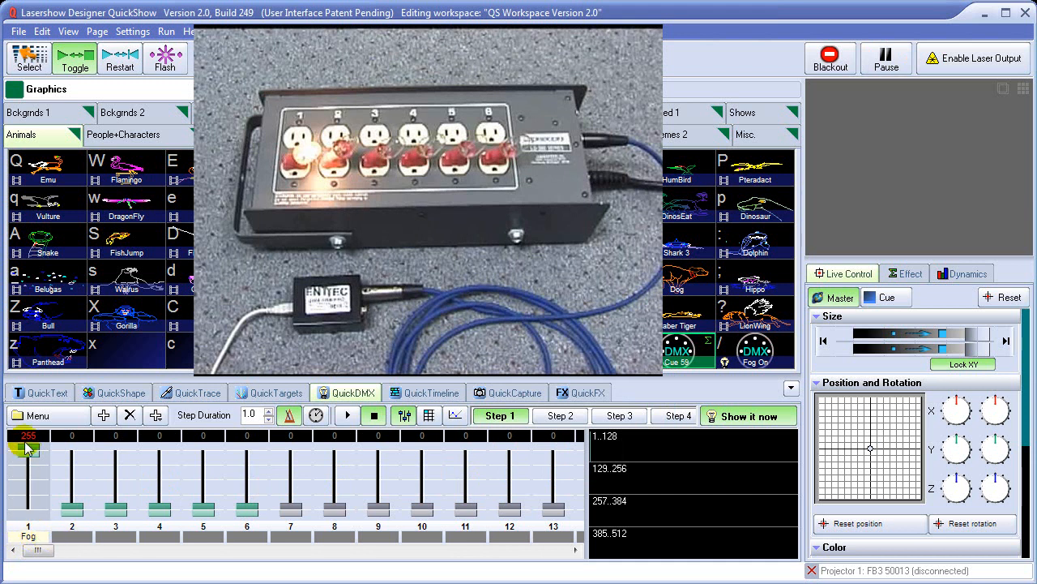
- Rename DMX channel 1 as Light 1 and channel 2 as Light 2
double_click(40, 540)
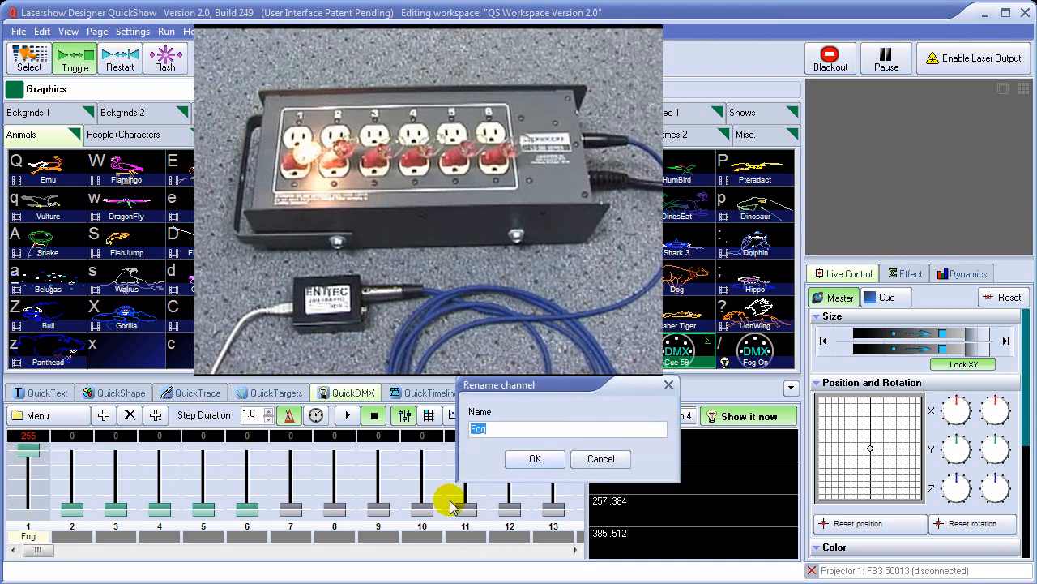
type("L")
left_click(536, 458)
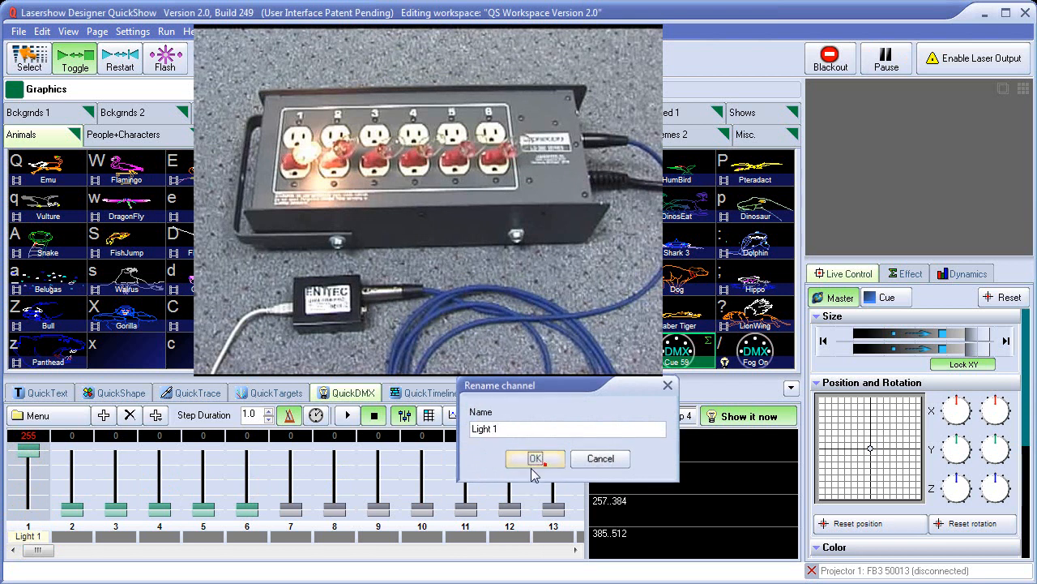
double_click(70, 536)
type("Light 2")
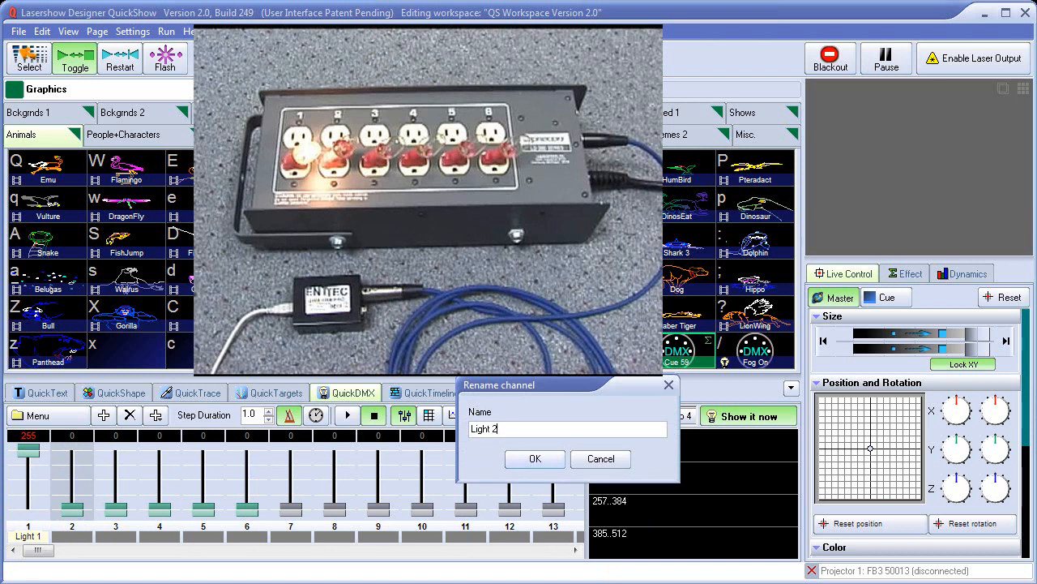
key("Return")
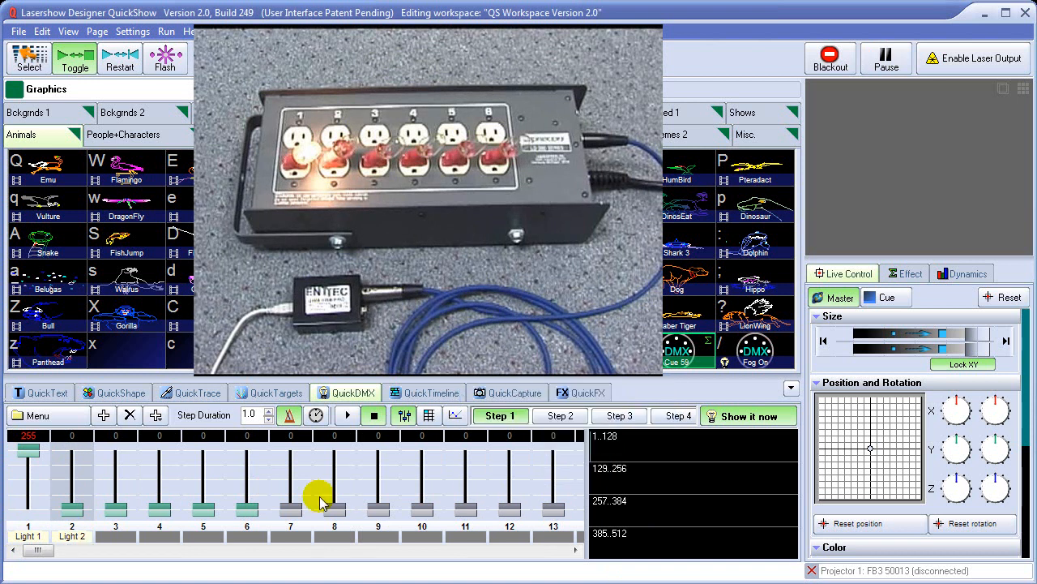
- Name DMX channel 3 Light 3 and channel 4 Light 4
double_click(114, 537)
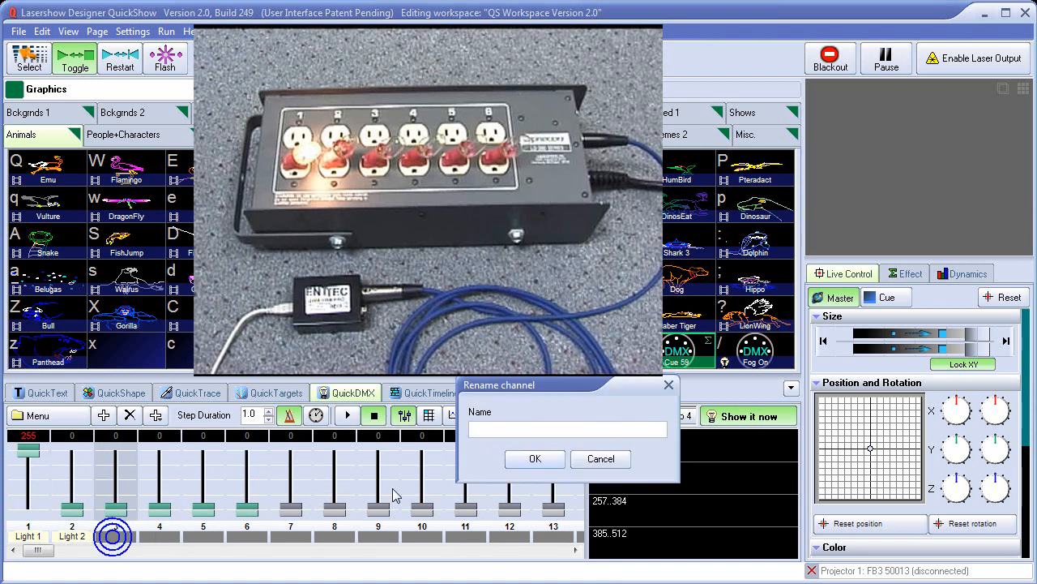
type("Light ")
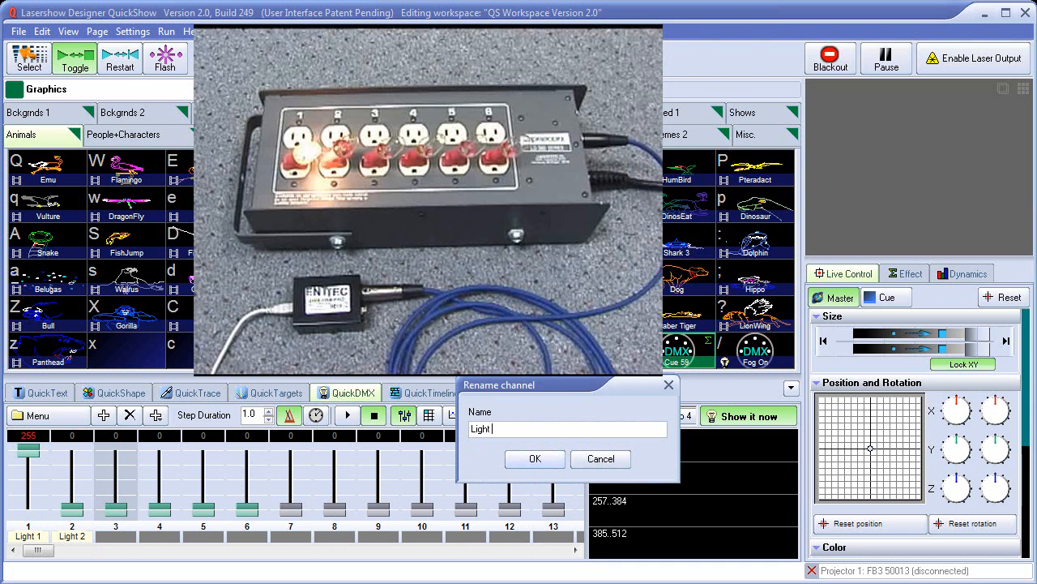
type("3")
key("Return")
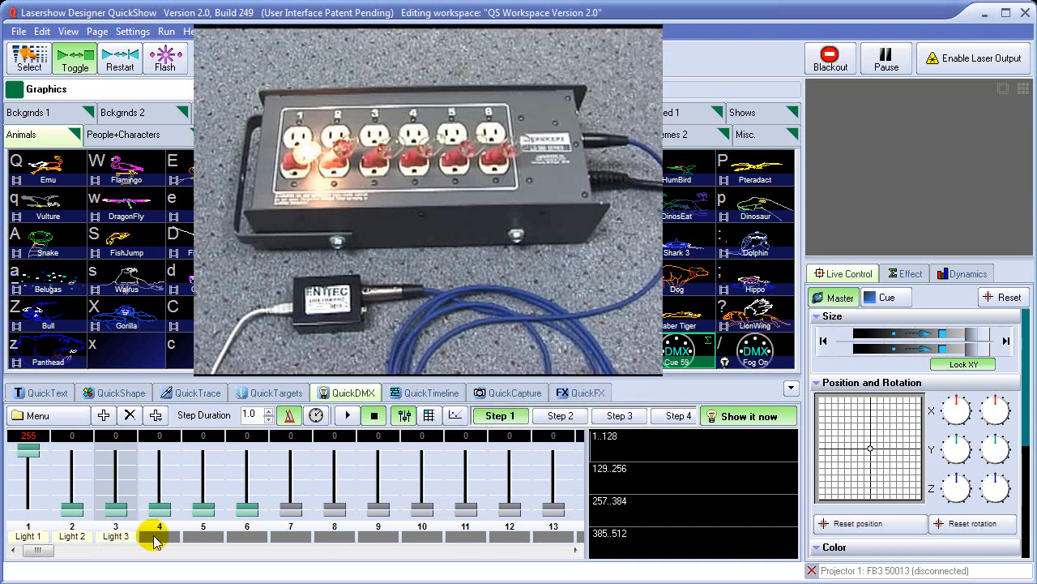
double_click(156, 538)
type("Light 4")
key("Return")
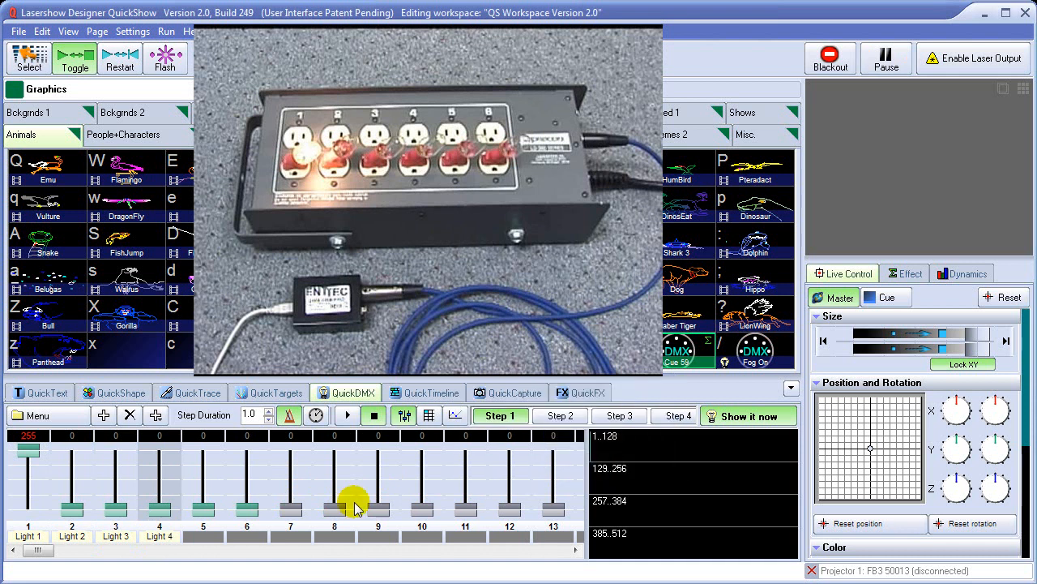
- Name DMX channel 5 Light 5 and channel 6 Light 6
double_click(204, 537)
type("Light")
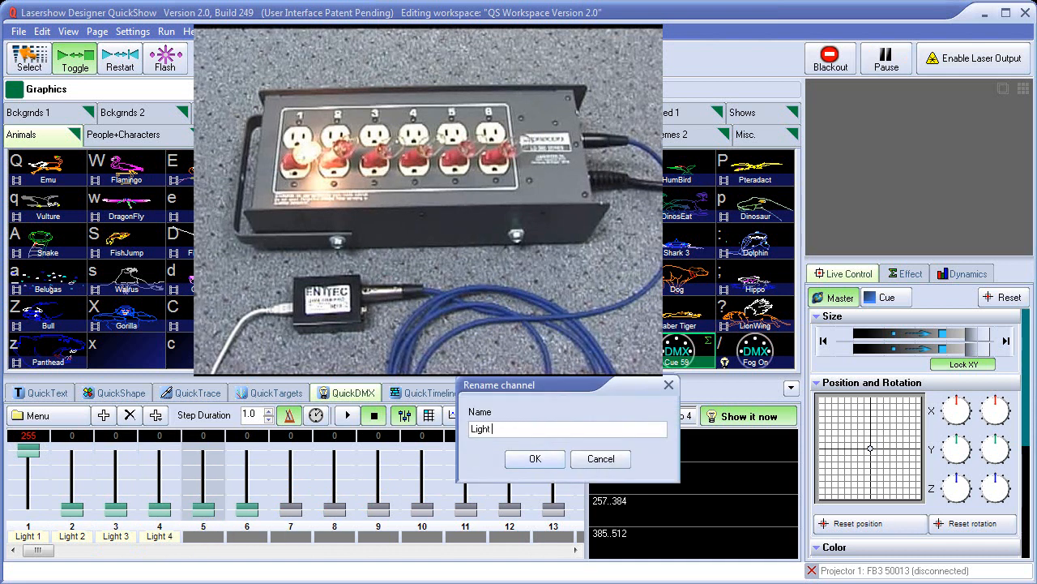
type(" 5")
key("Return")
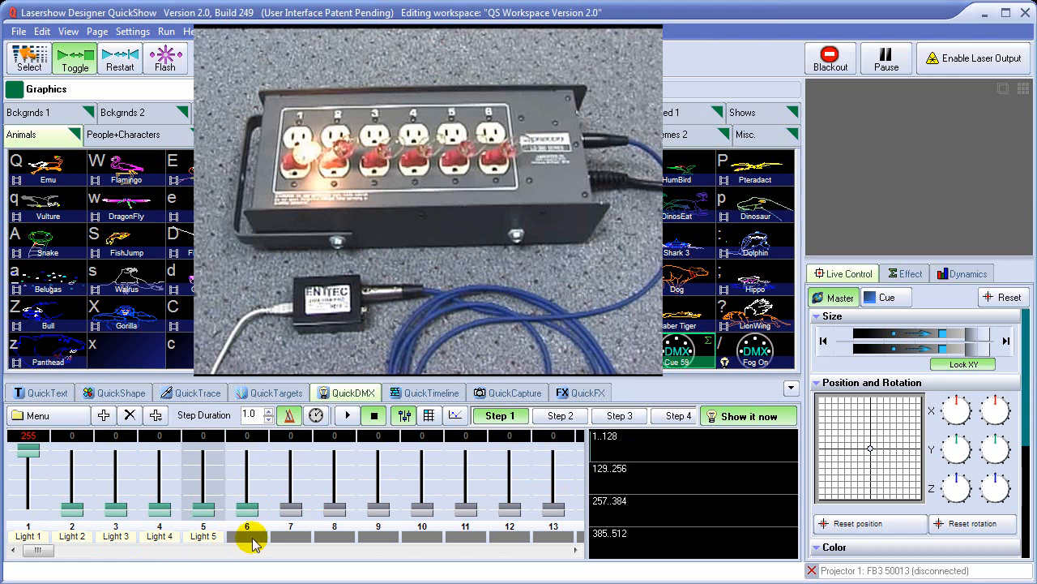
double_click(252, 536)
type("Light 6")
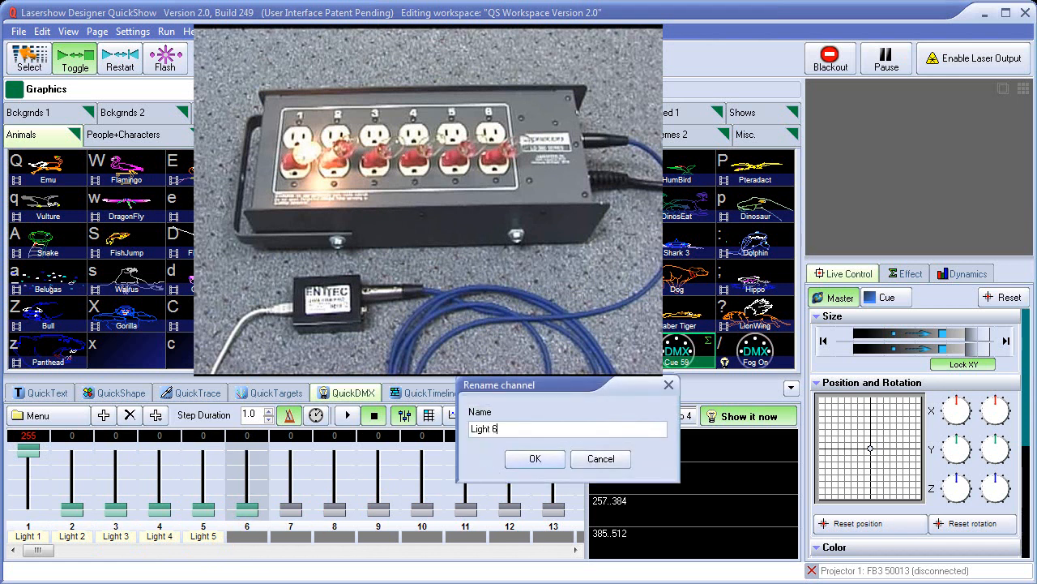
key("Return")
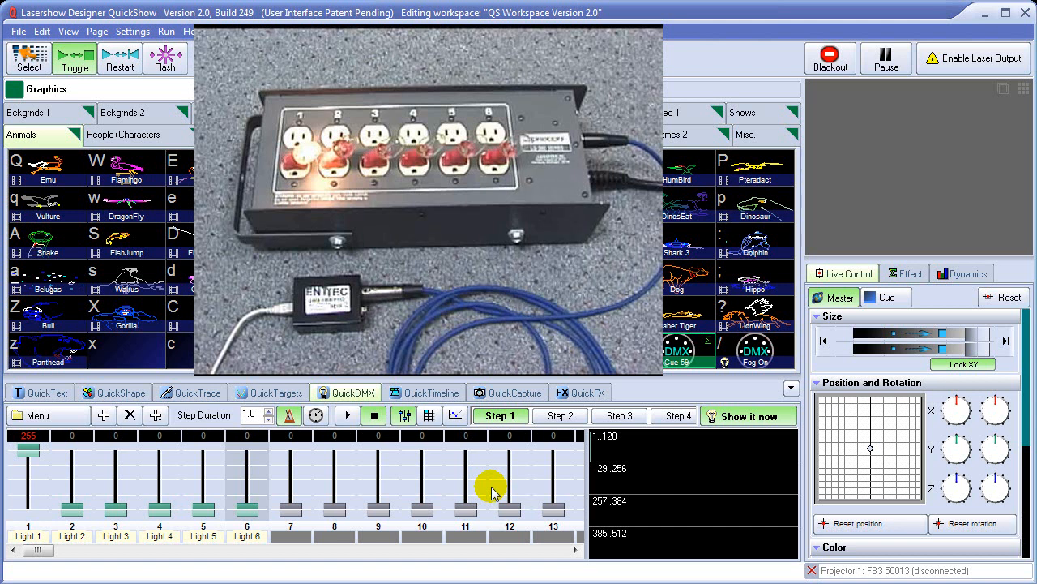
- Look over the Light 1 slider's options without changing them, and name DMX channel 7 Fog
right_click(31, 458)
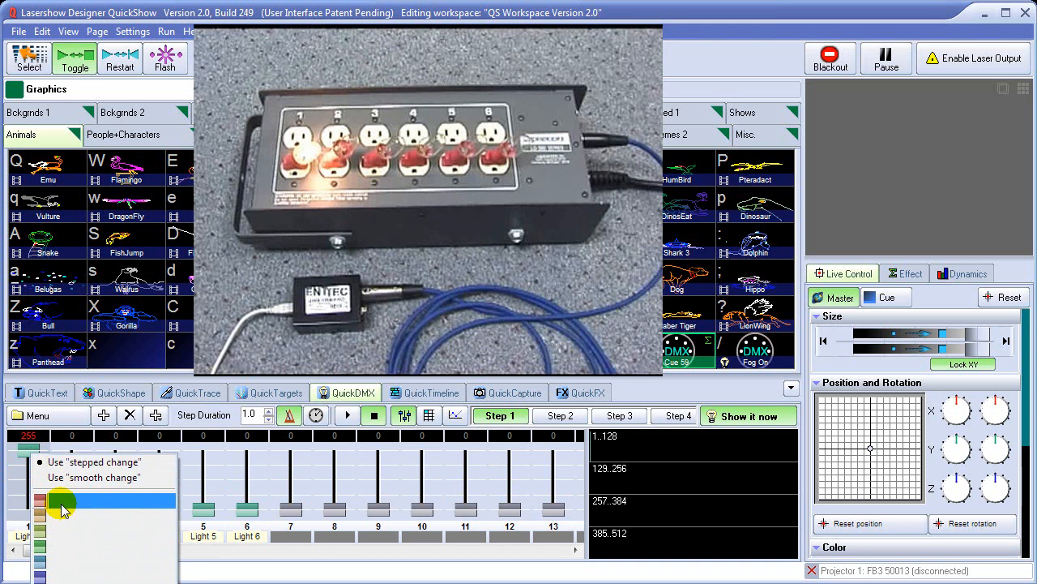
left_click(290, 540)
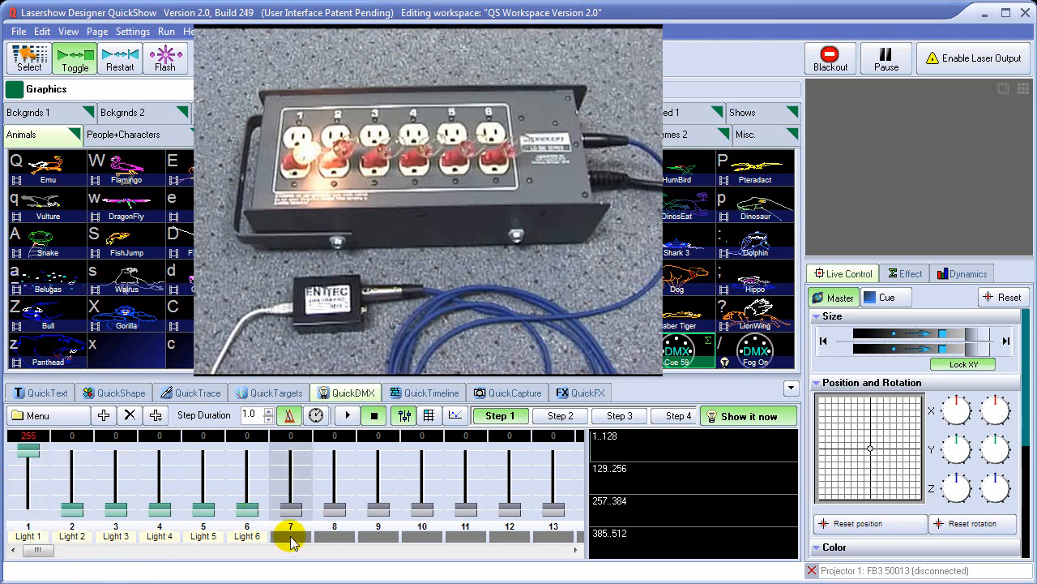
double_click(290, 540)
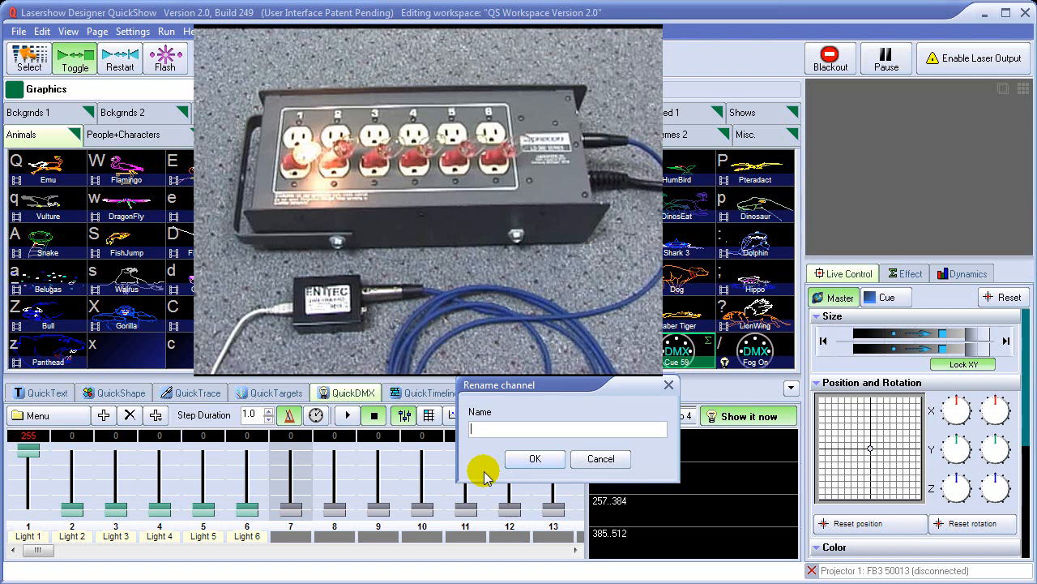
type("Fog")
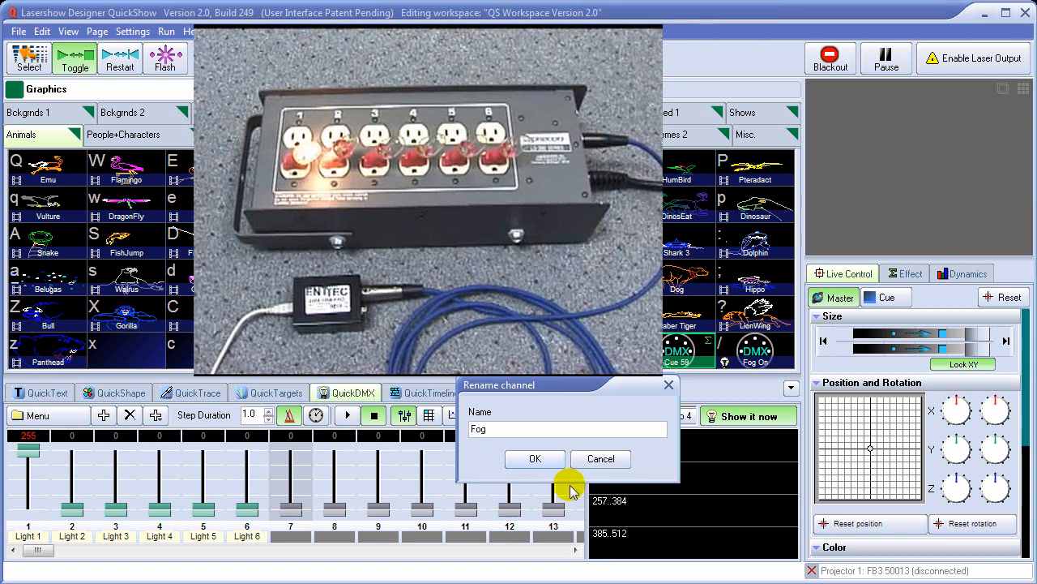
left_click(535, 459)
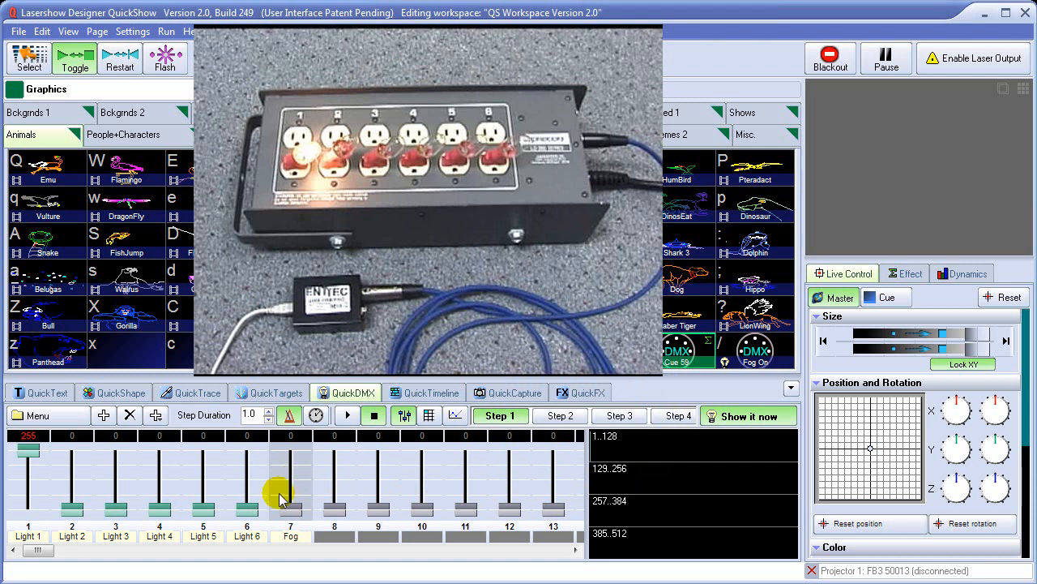
- Color the Fog channel's slider red to set it apart from the light channels
right_click(294, 516)
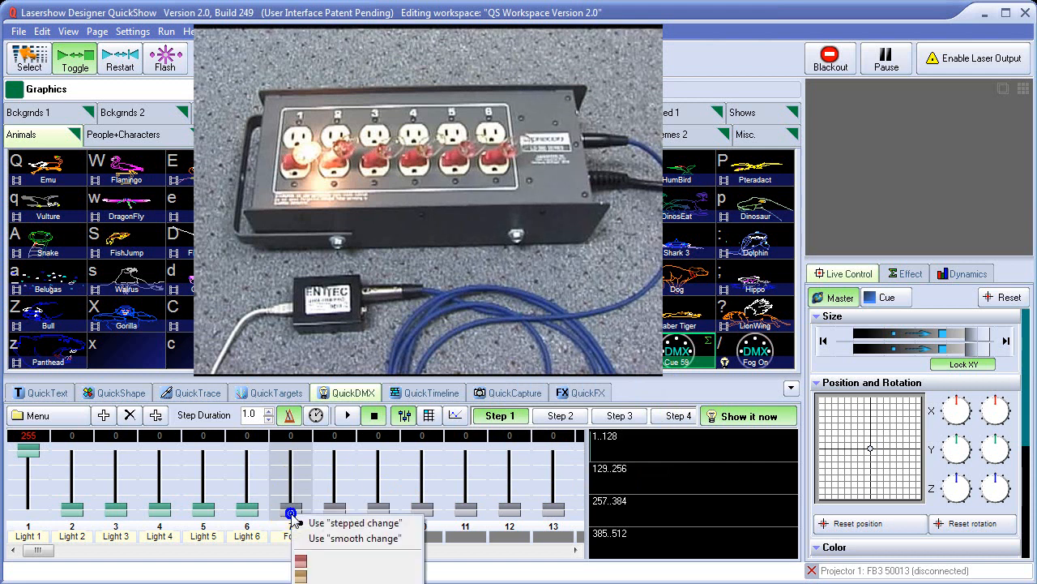
left_click(318, 561)
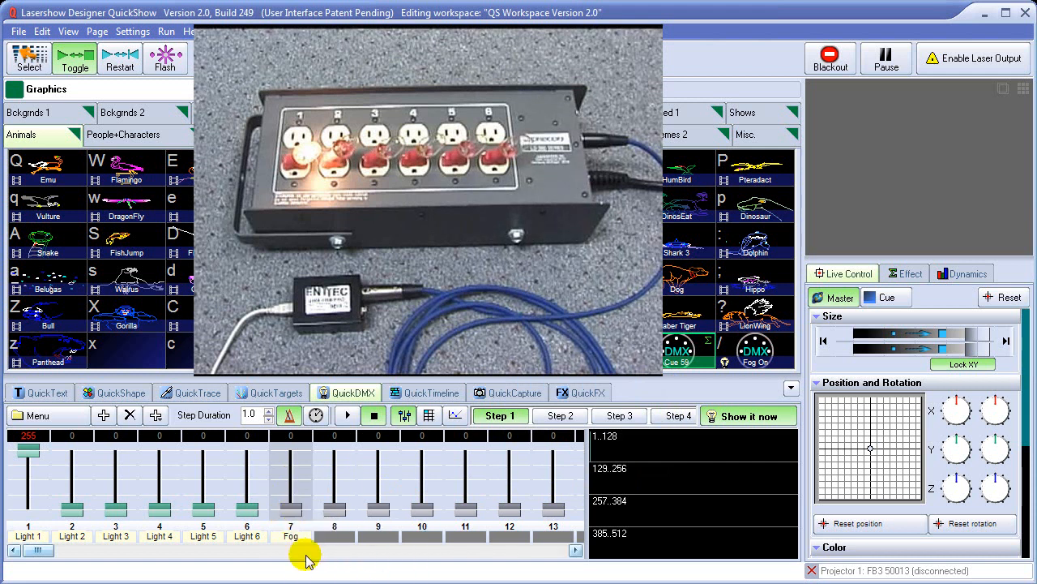
mouse_move(296, 502)
left_mouse_down()
mouse_move(292, 451)
mouse_move(288, 509)
left_mouse_up()
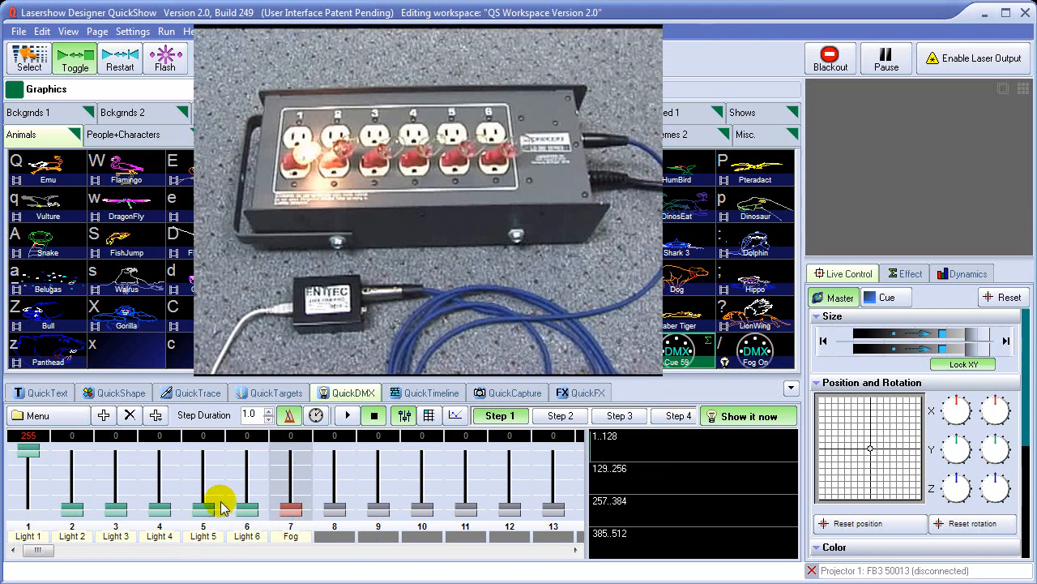
left_click_drag(247, 507, 162, 514)
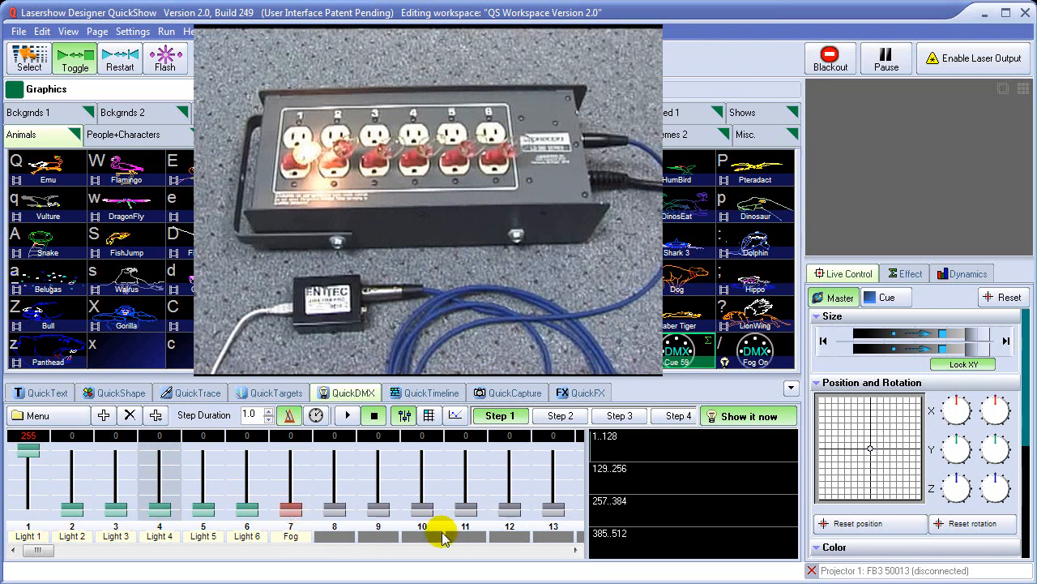
- Raise the slider of the unnamed DMX channel 8 to 3 in Step 1
right_click(335, 506)
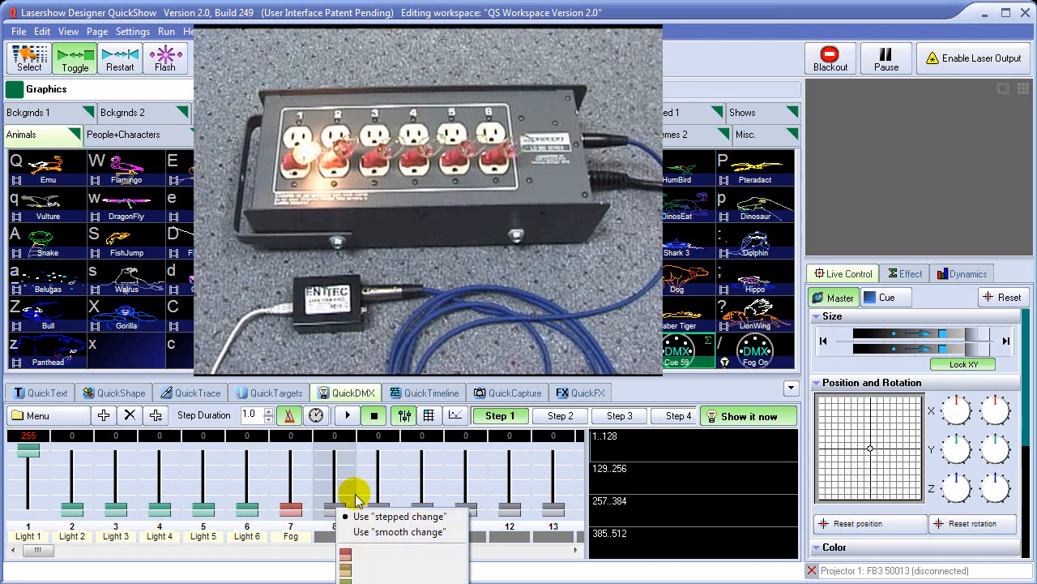
left_click(332, 508)
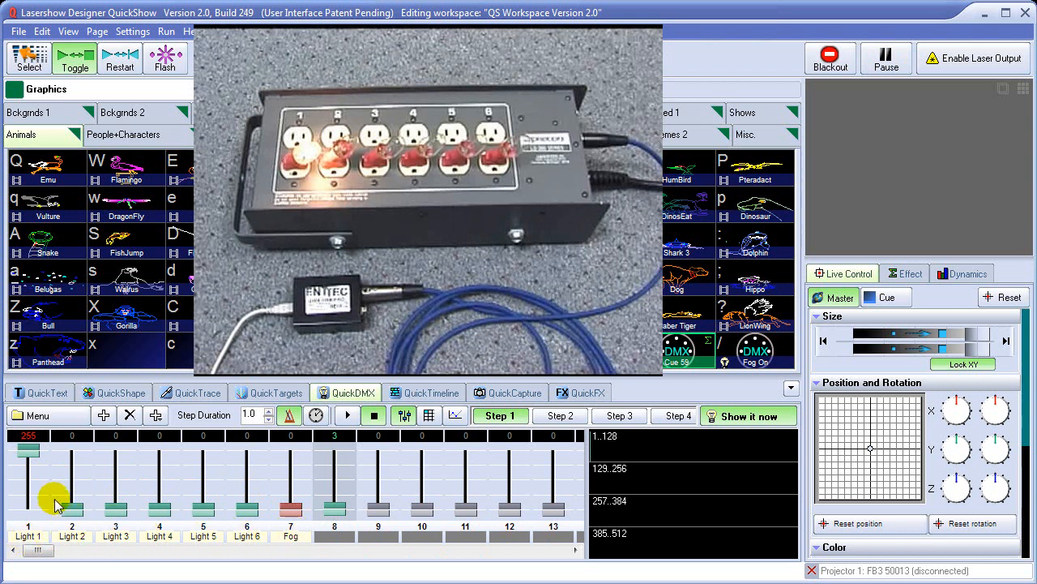
- Try out the Light 1 slider, and set Light 2 to 128 and back down to 0
mouse_move(31, 456)
left_mouse_down()
mouse_move(27, 528)
mouse_move(27, 463)
mouse_move(45, 436)
mouse_move(29, 456)
mouse_move(29, 509)
mouse_move(28, 445)
mouse_move(29, 504)
mouse_move(21, 458)
mouse_move(42, 480)
mouse_move(36, 465)
left_mouse_up()
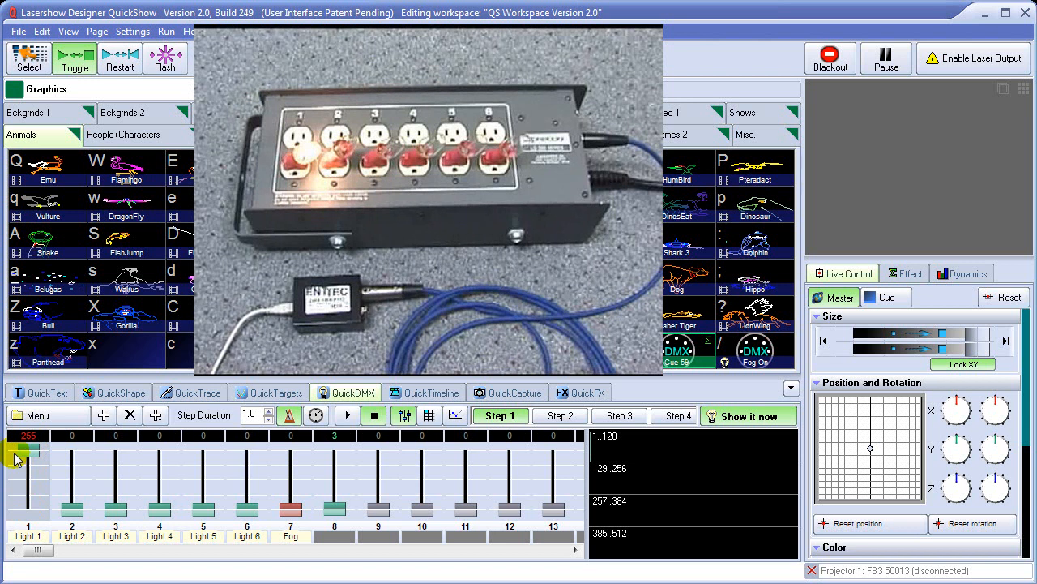
mouse_move(25, 460)
left_mouse_down()
mouse_move(27, 492)
mouse_move(34, 454)
left_mouse_up()
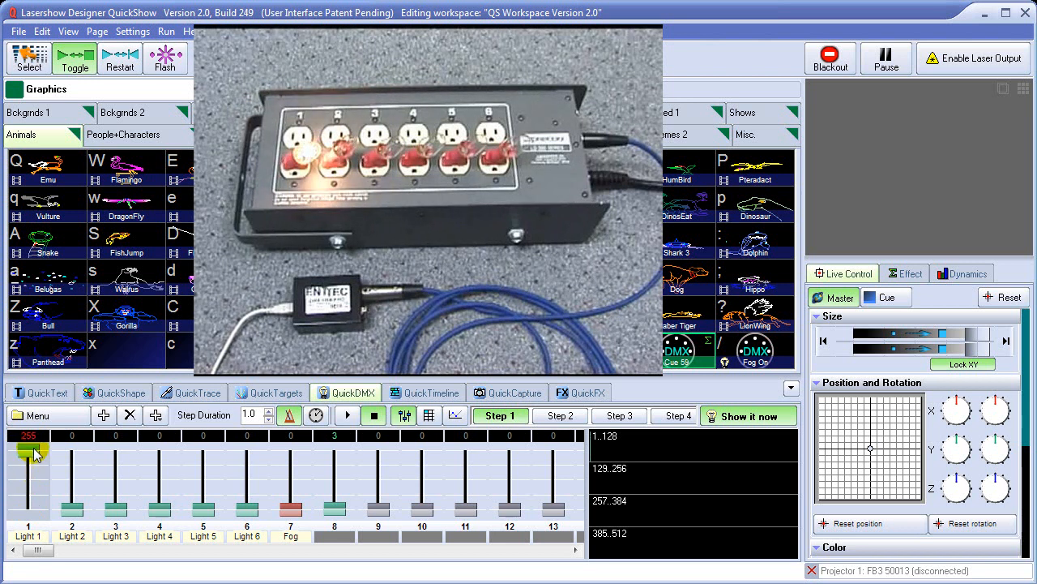
left_click(79, 436)
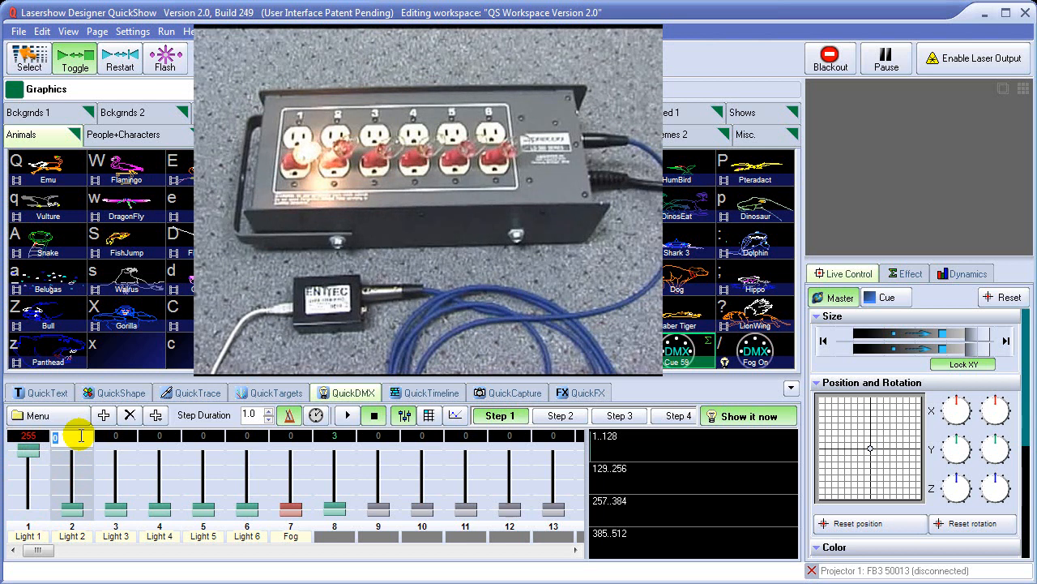
type("12")
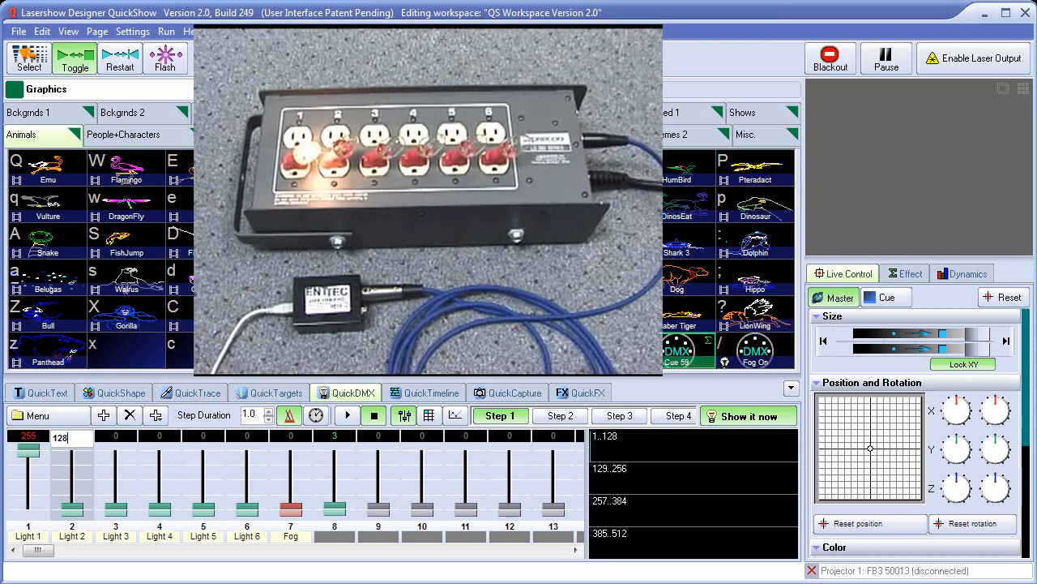
type("8")
key("Return")
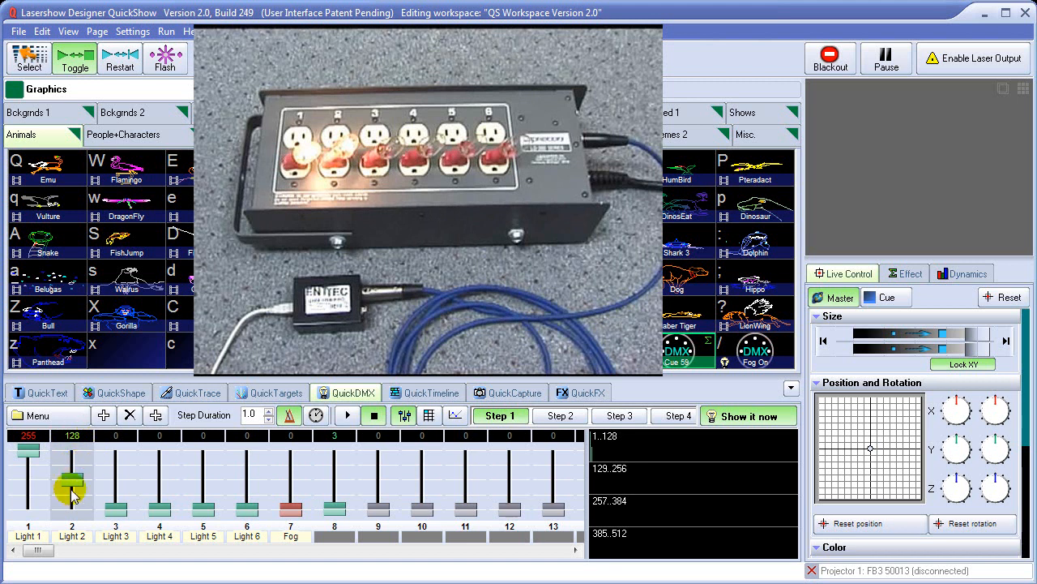
left_click_drag(72, 482, 71, 511)
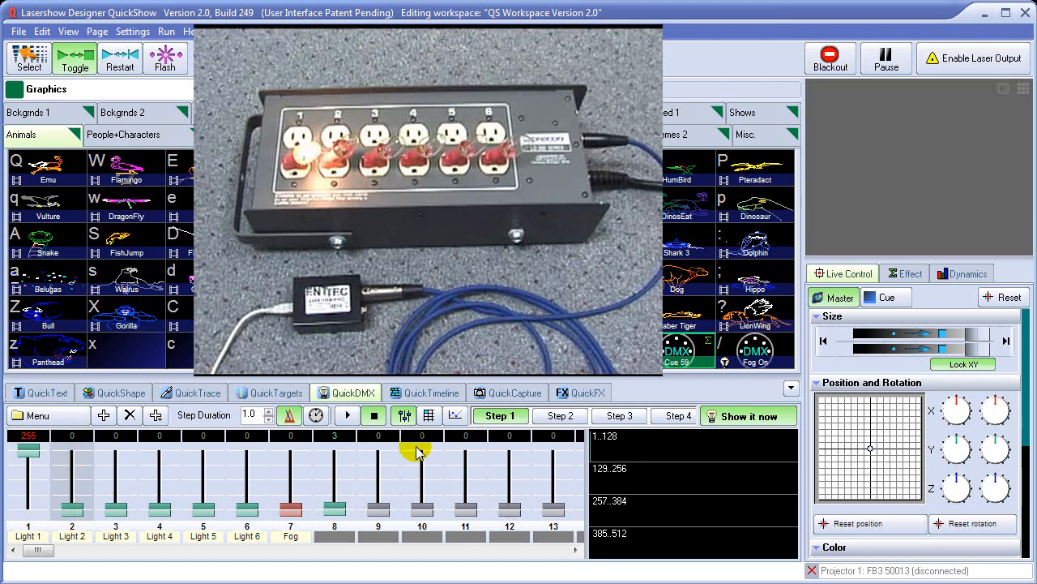
- Compare Step 2 with Step 1, and play the DMX sequence with stepped changes before stopping it
left_click(564, 418)
left_click(515, 417)
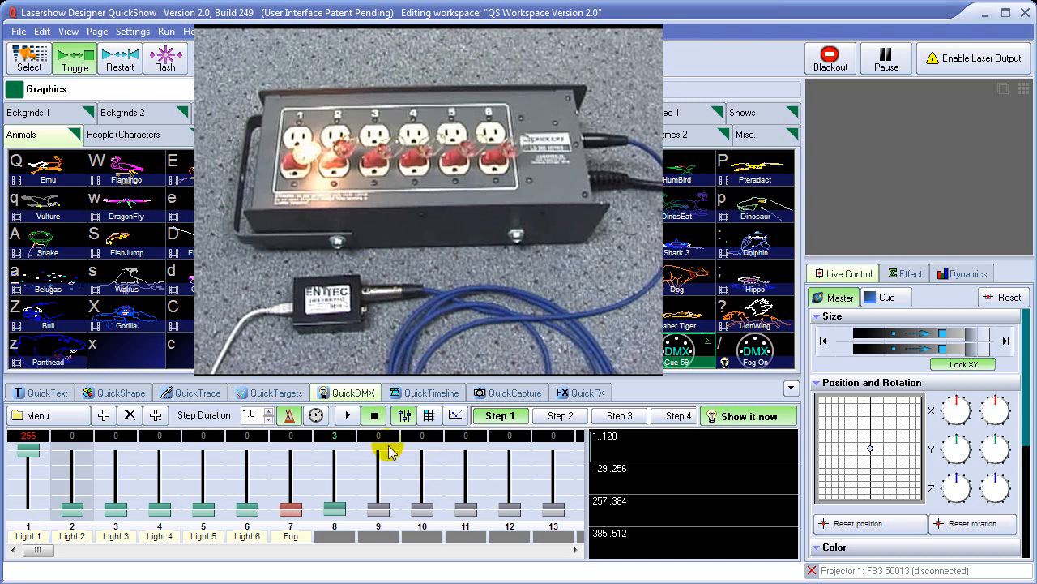
left_click(347, 417)
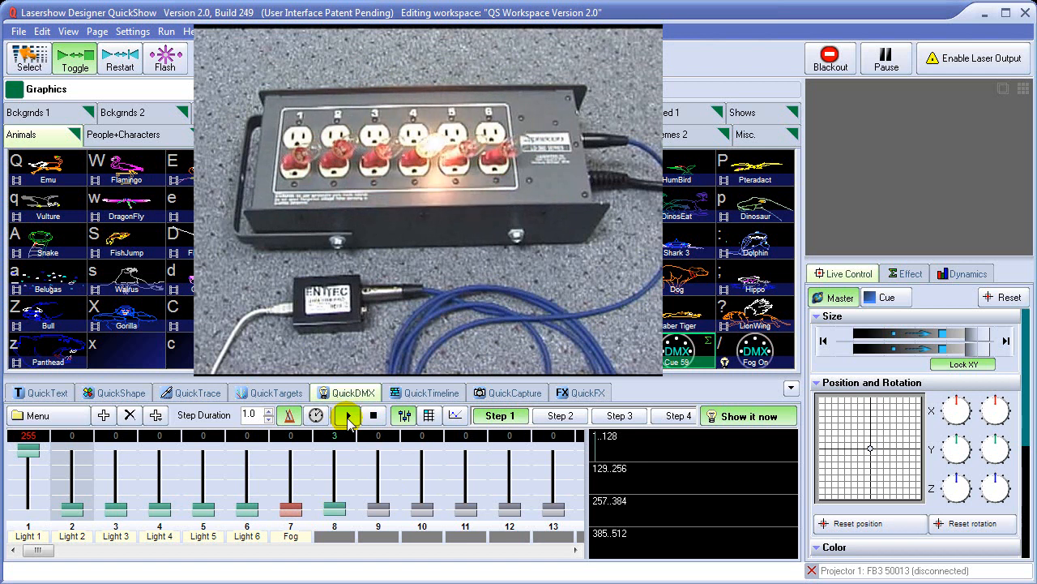
left_click(372, 416)
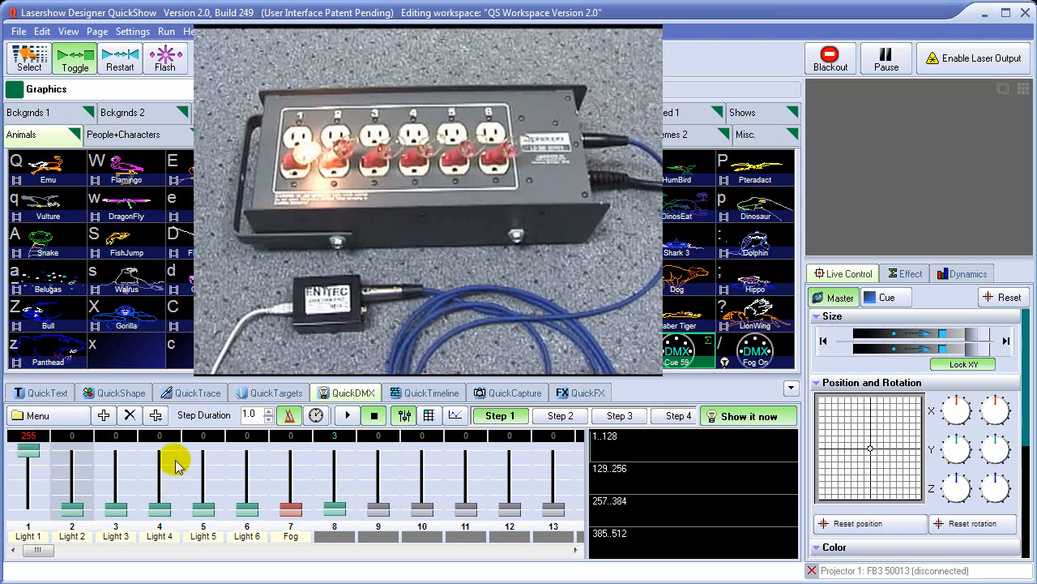
- Switch channels Light 1 through Light 6 to "smooth change" and play the DMX sequence
right_click(28, 457)
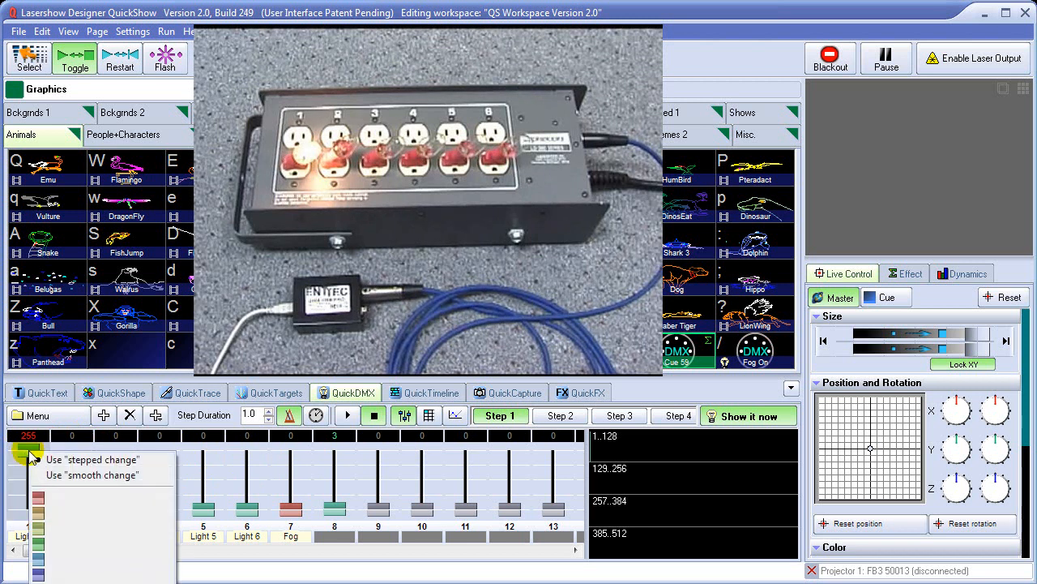
left_click(92, 476)
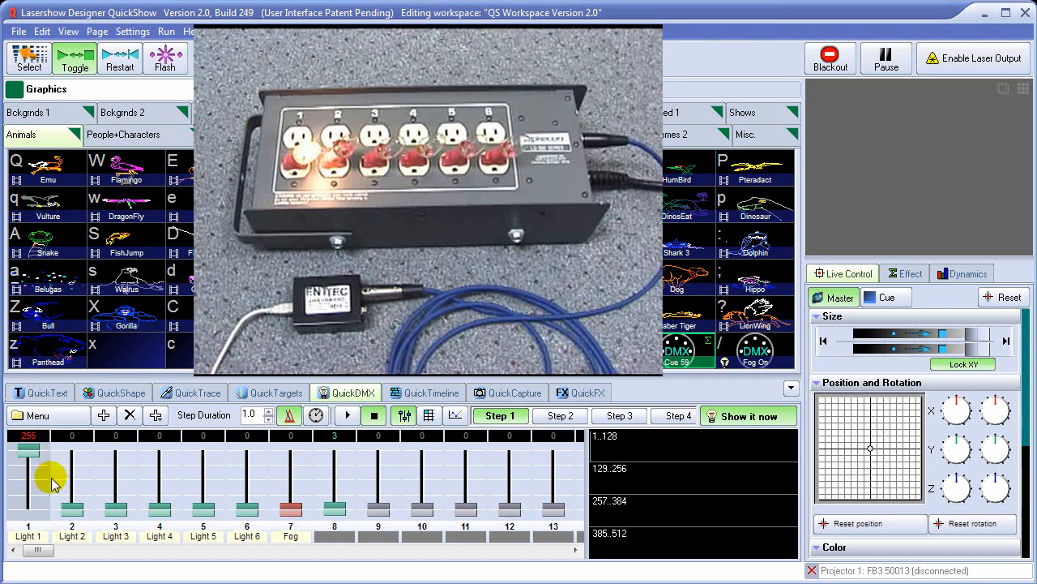
right_click(73, 510)
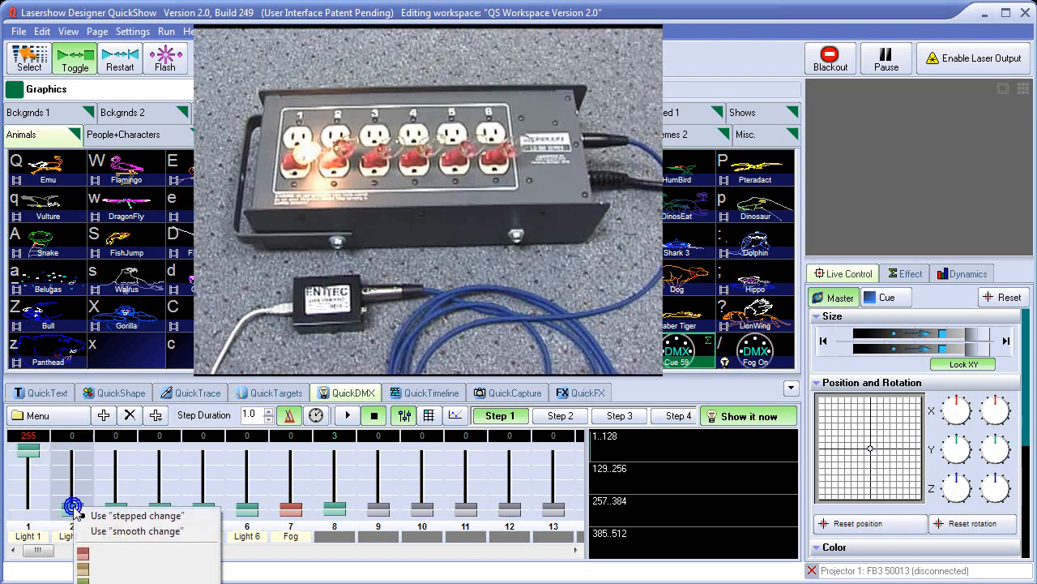
left_click(112, 531)
right_click(118, 509)
left_click(156, 533)
right_click(167, 509)
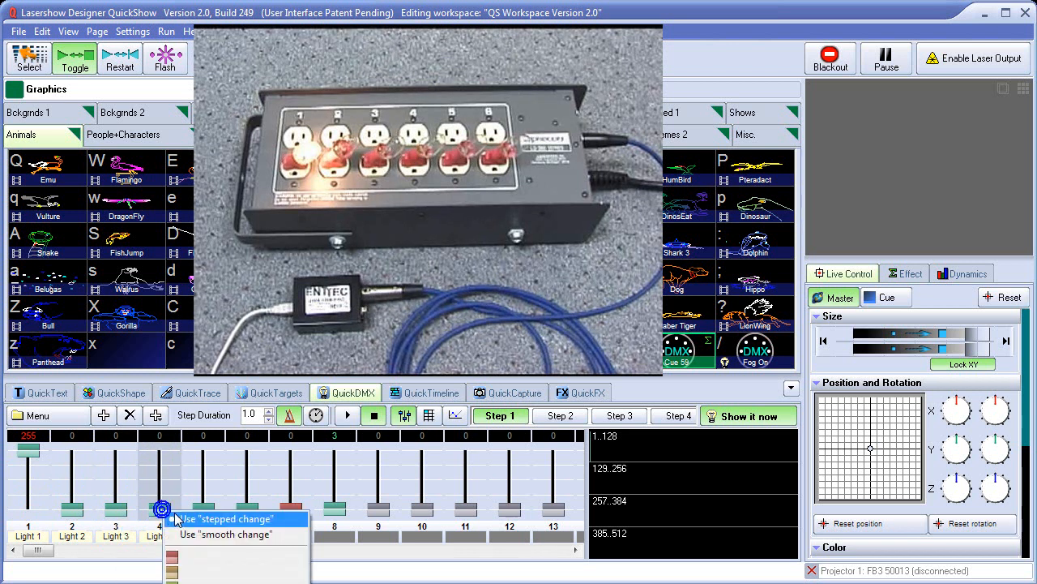
left_click(185, 534)
right_click(206, 516)
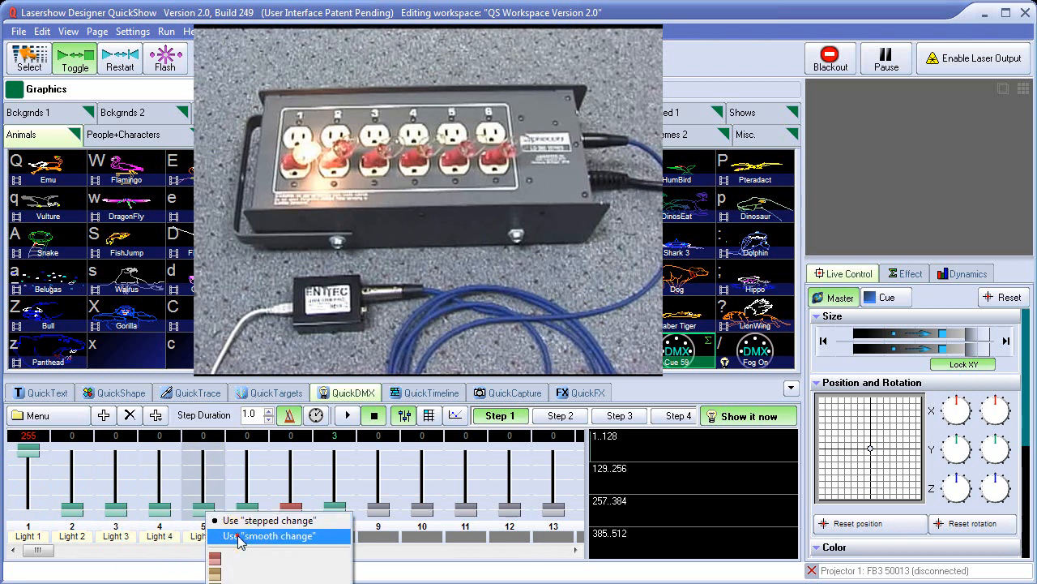
left_click(231, 534)
right_click(247, 517)
left_click(272, 536)
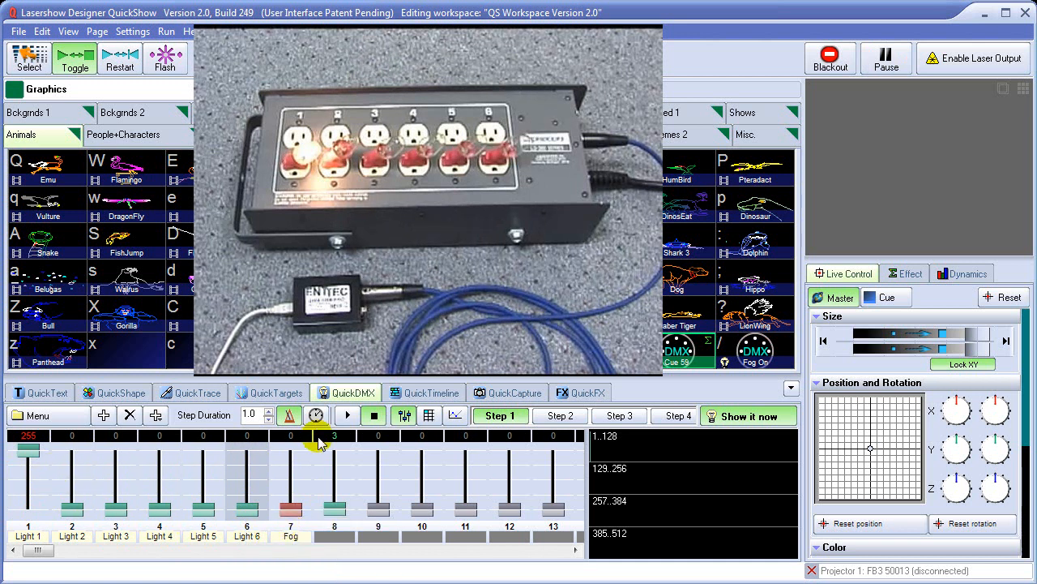
left_click(347, 417)
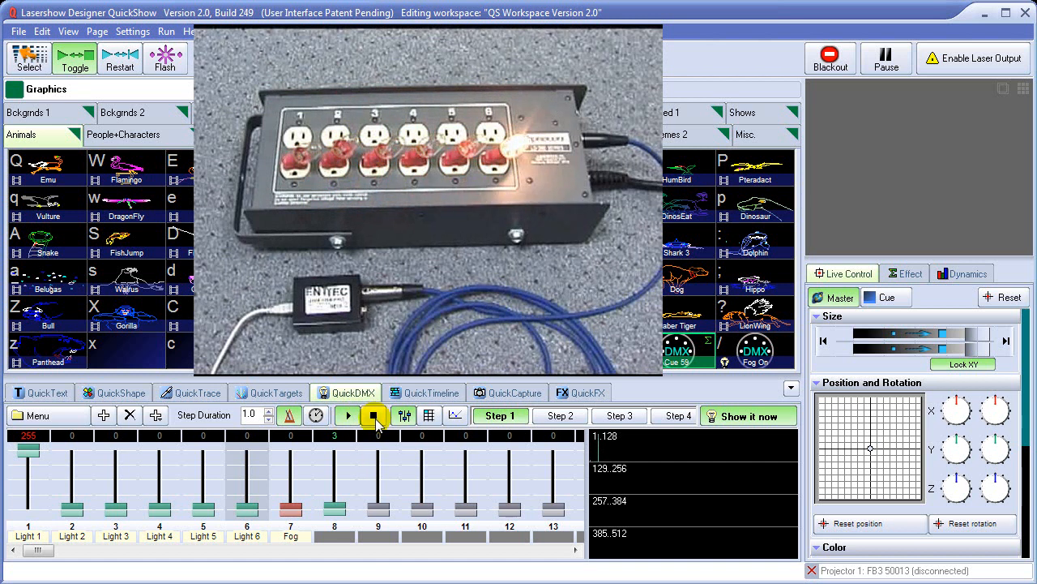
- Stop the sequence, switch channel 8 to "stepped change", set it to 128 in Step 1, and compare Step 1 with Step 2
left_click(376, 417)
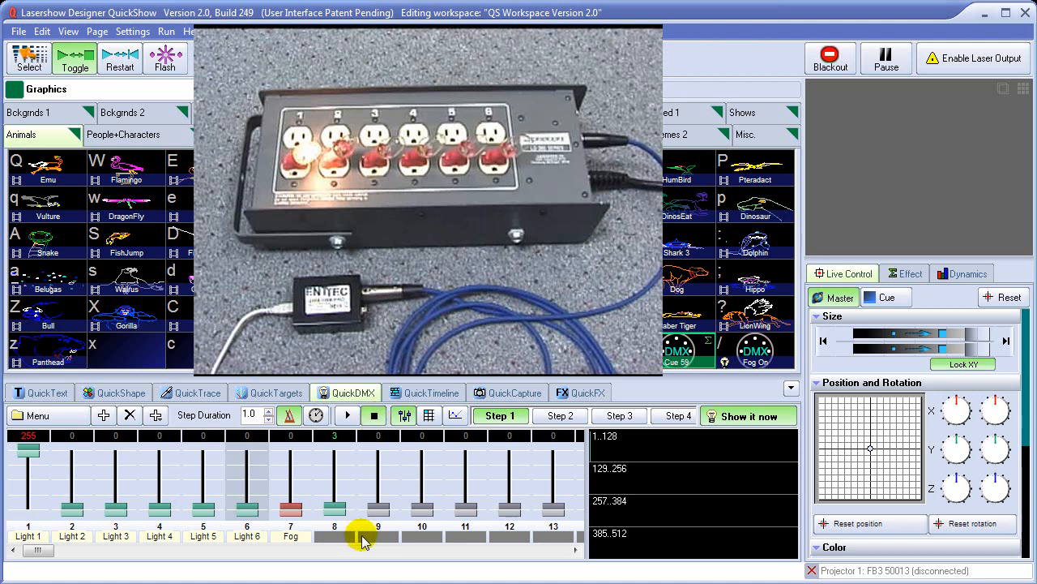
left_click(335, 509)
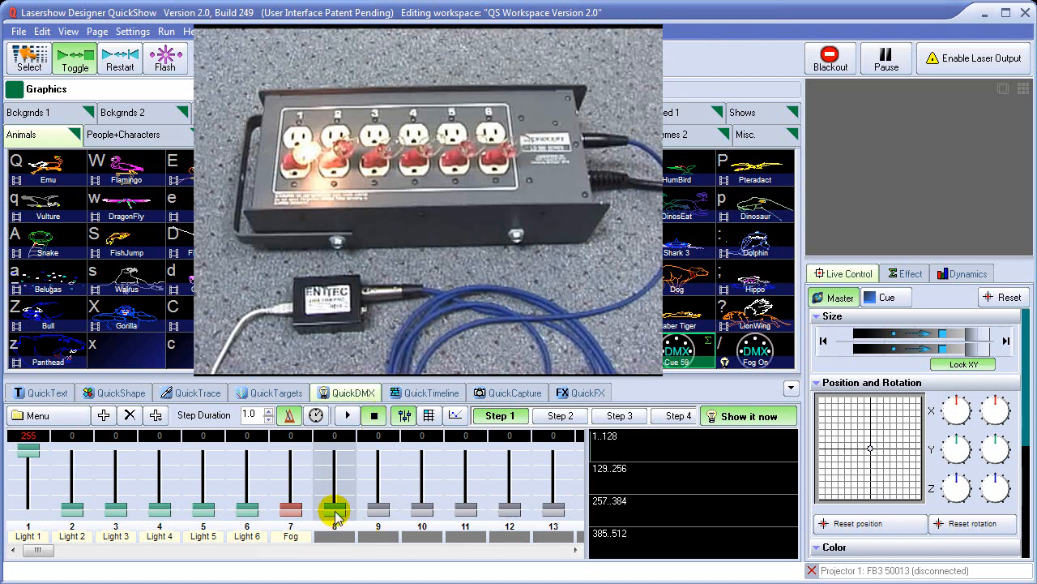
right_click(335, 511)
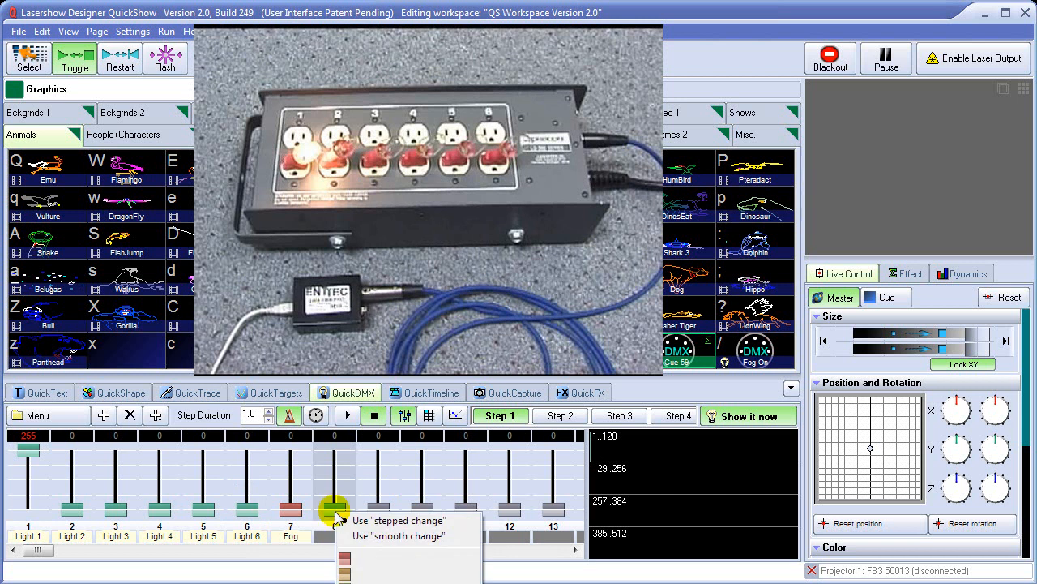
left_click(394, 520)
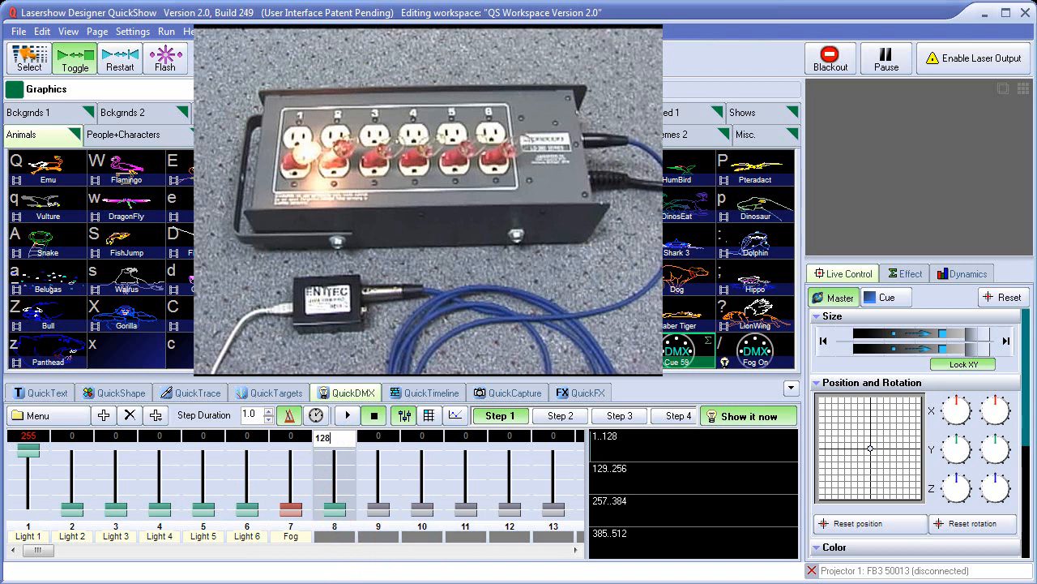
key("Return")
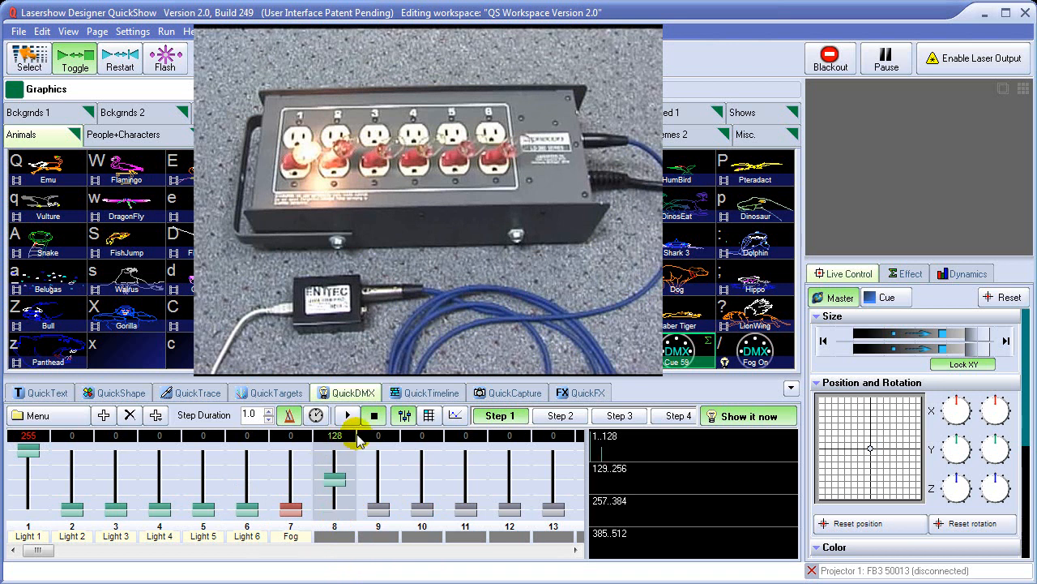
left_click(557, 415)
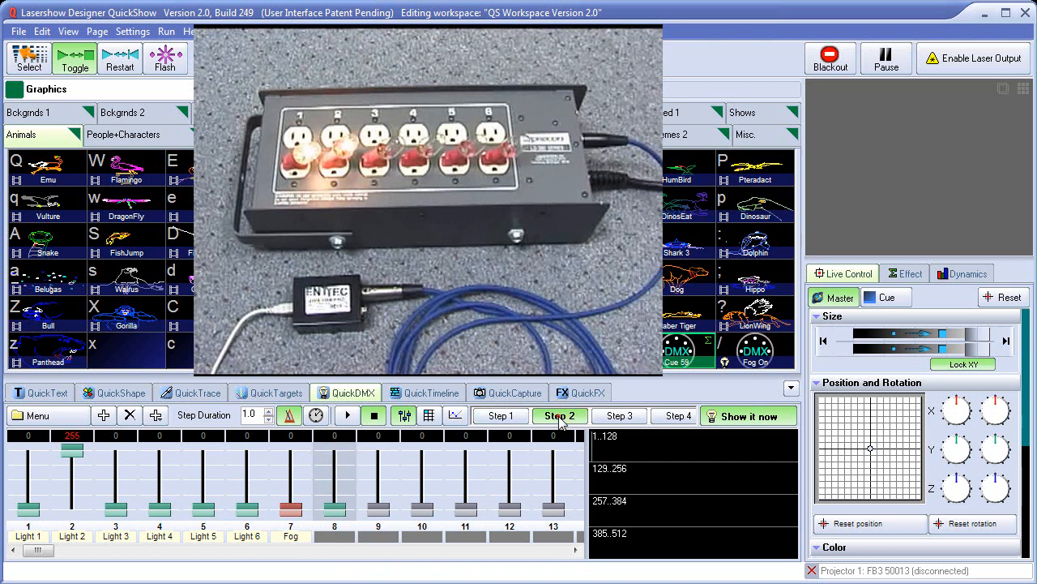
left_click(525, 415)
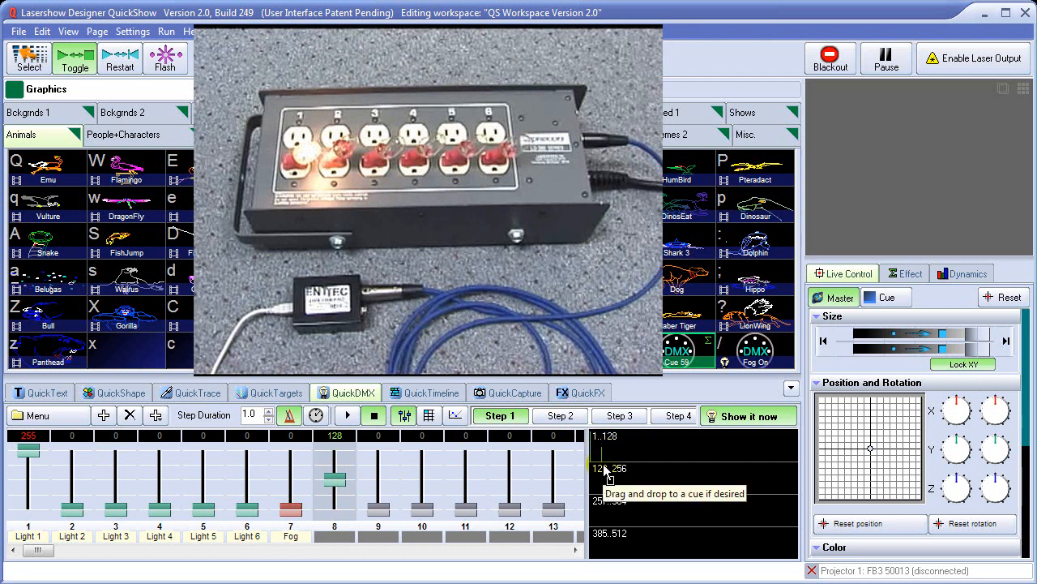
- Color the channel 8 slider blue, change it to tan, and play the DMX sequence
right_click(332, 478)
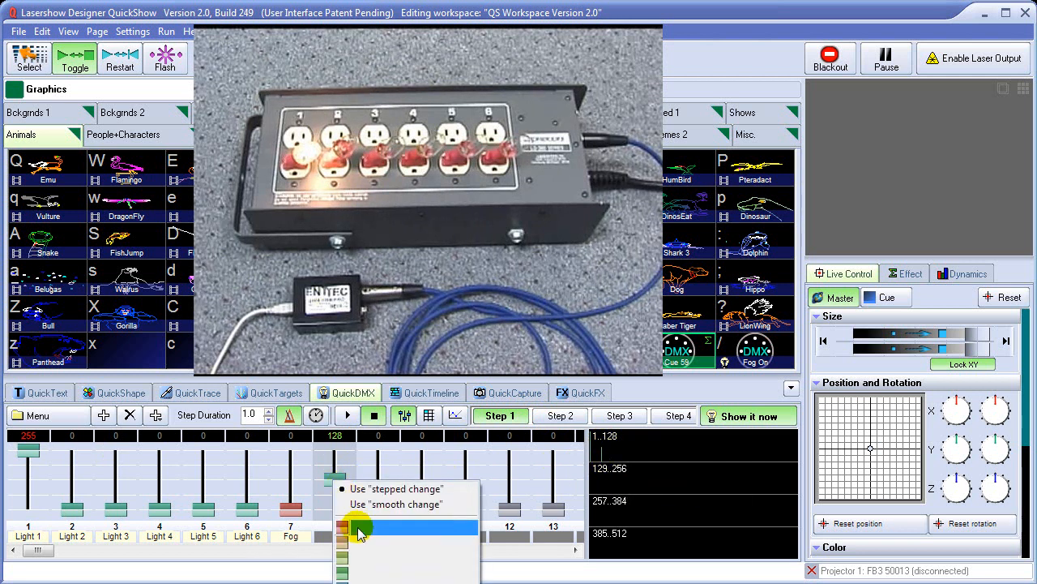
left_click(365, 582)
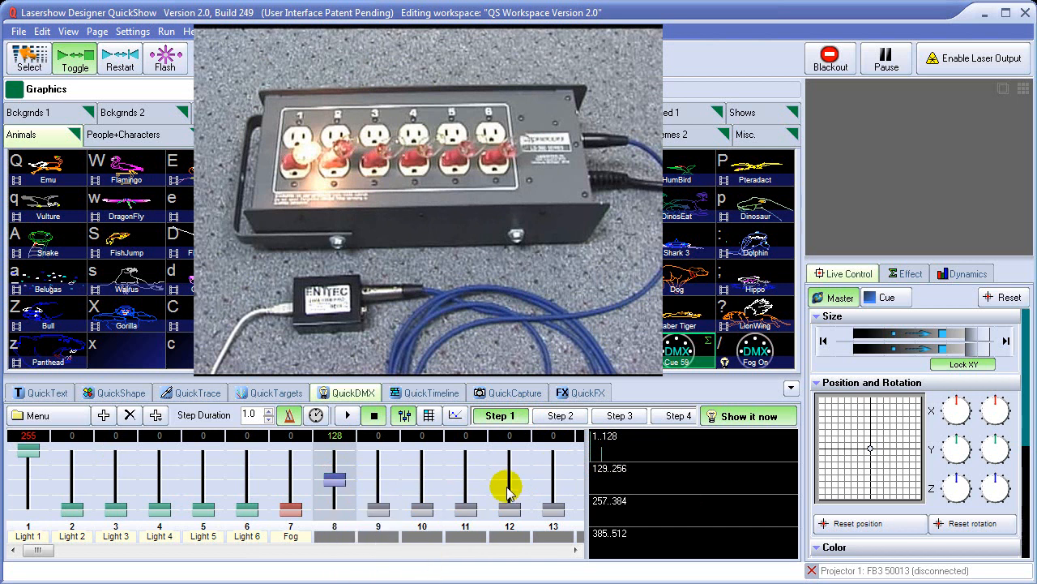
right_click(333, 479)
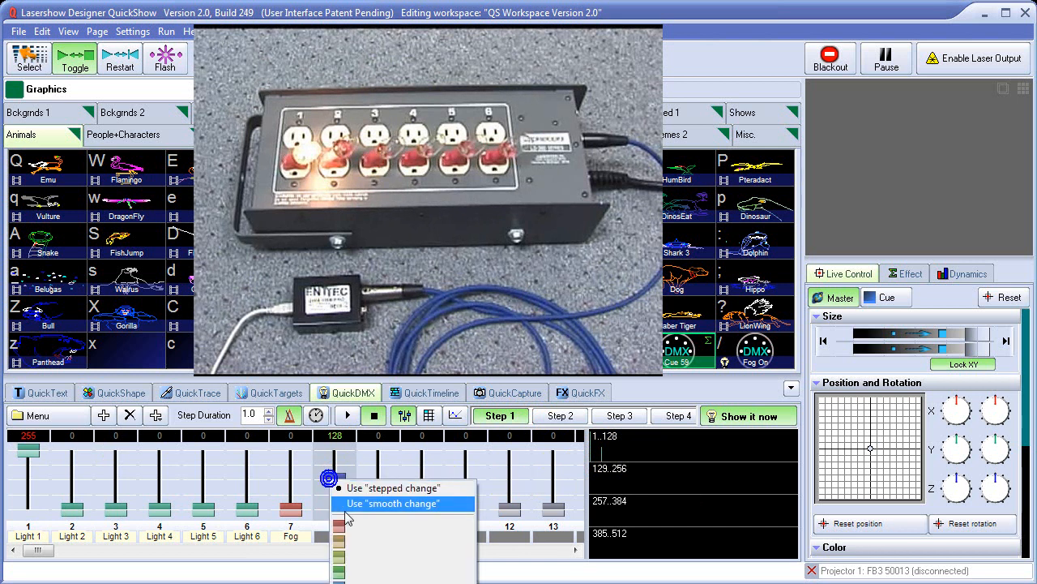
left_click(357, 558)
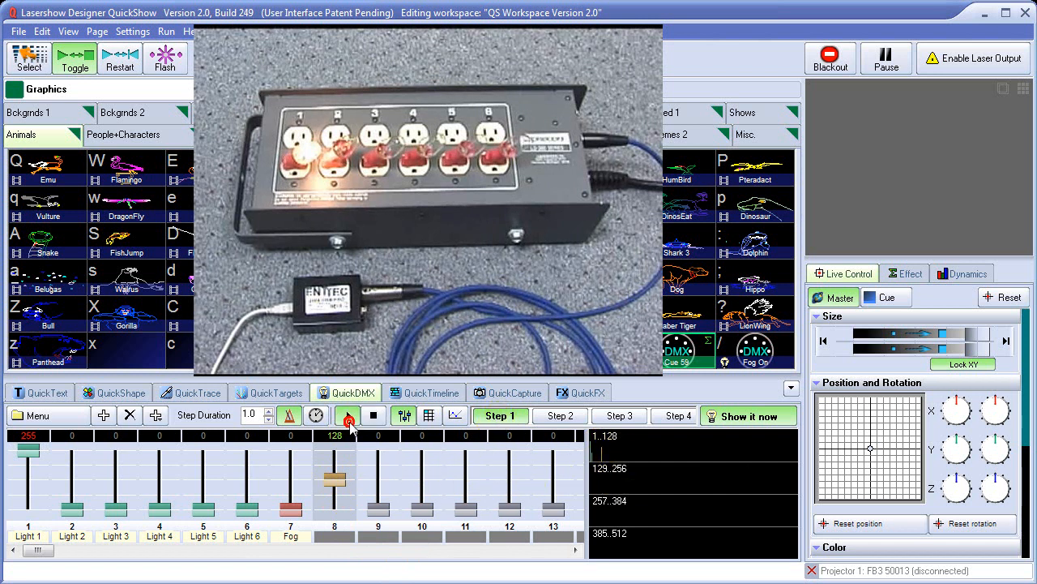
left_click(349, 415)
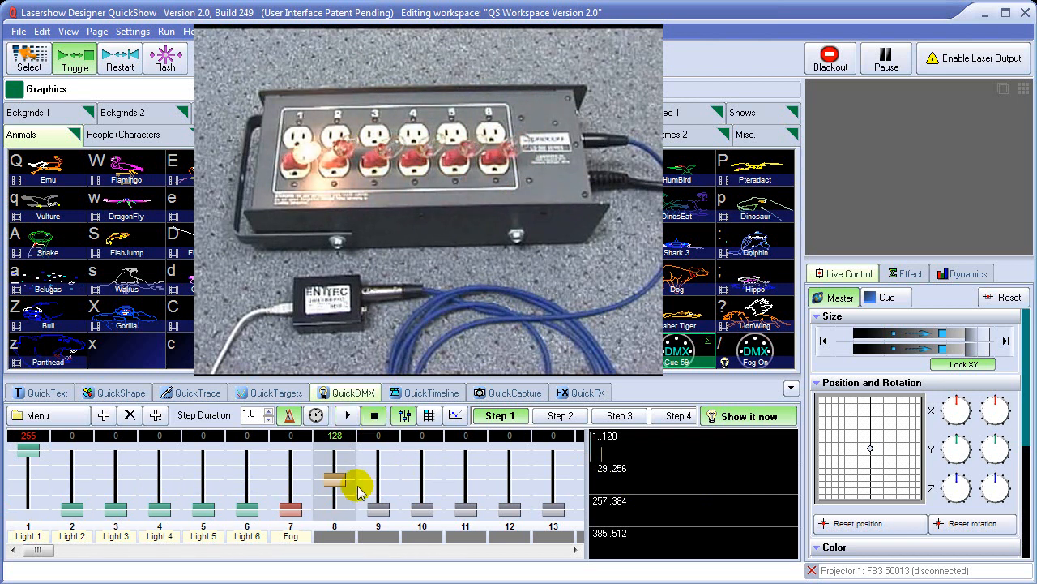
- Show the sequence as a grid of steps and channels and go through channel 8's values in Steps 2 to 5
left_click(429, 415)
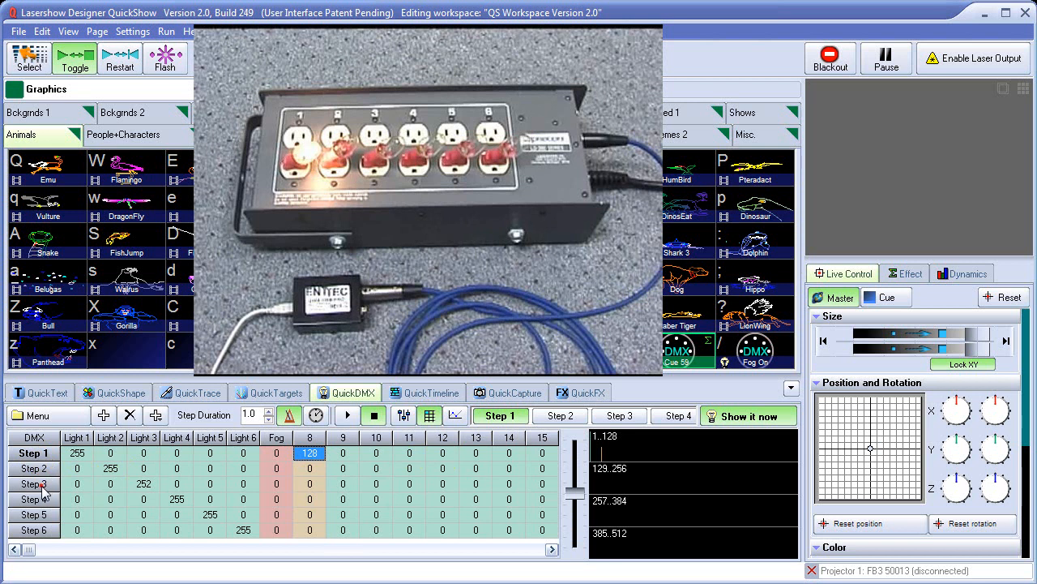
left_click(310, 469)
left_click(312, 483)
left_click(312, 499)
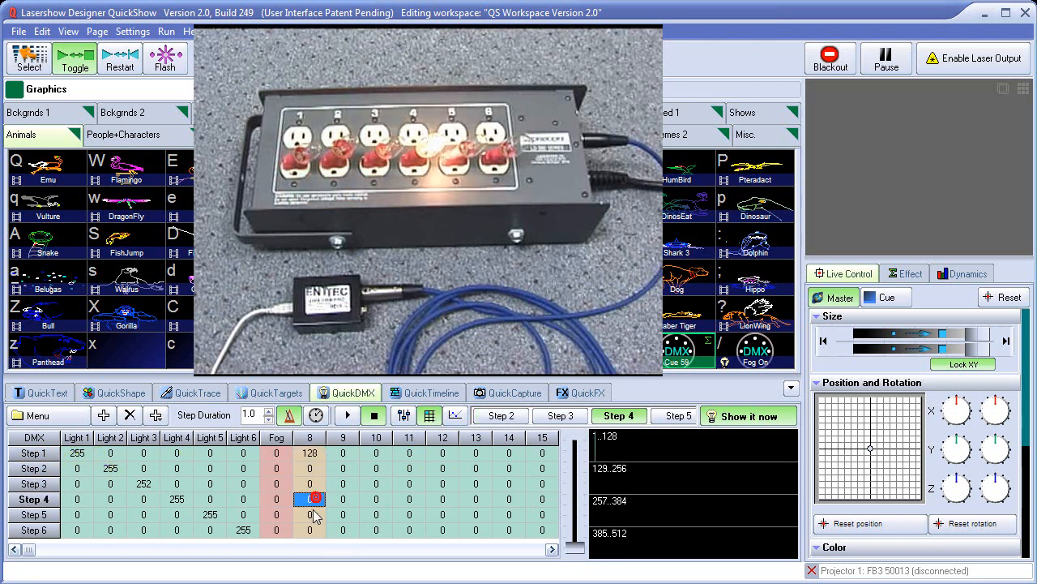
left_click(312, 514)
- Try out lowering the Light 6 value of Step 6 in the grid, and return it to 255
left_click(243, 484)
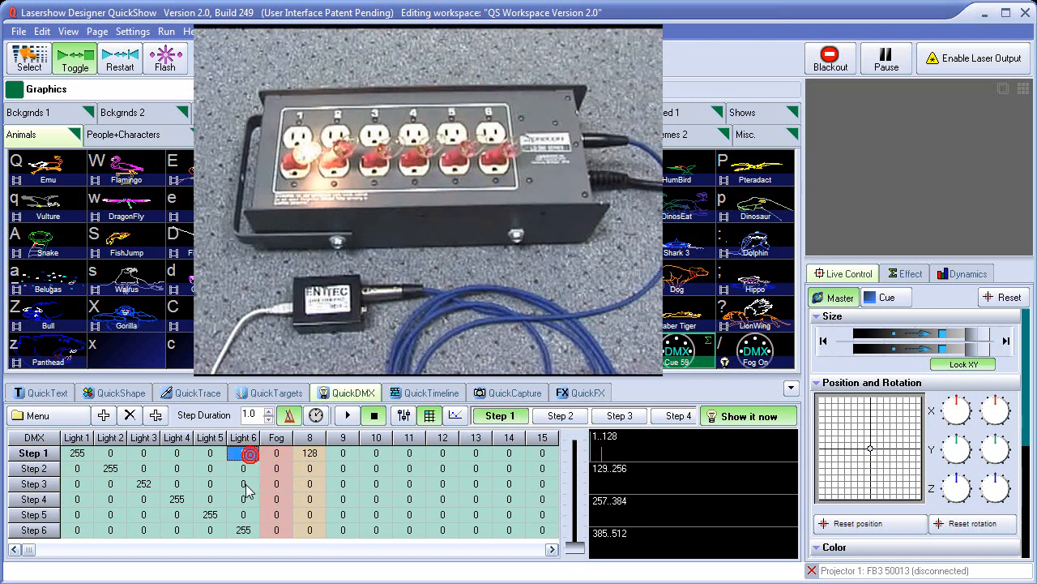
left_click(243, 514)
left_click(243, 530)
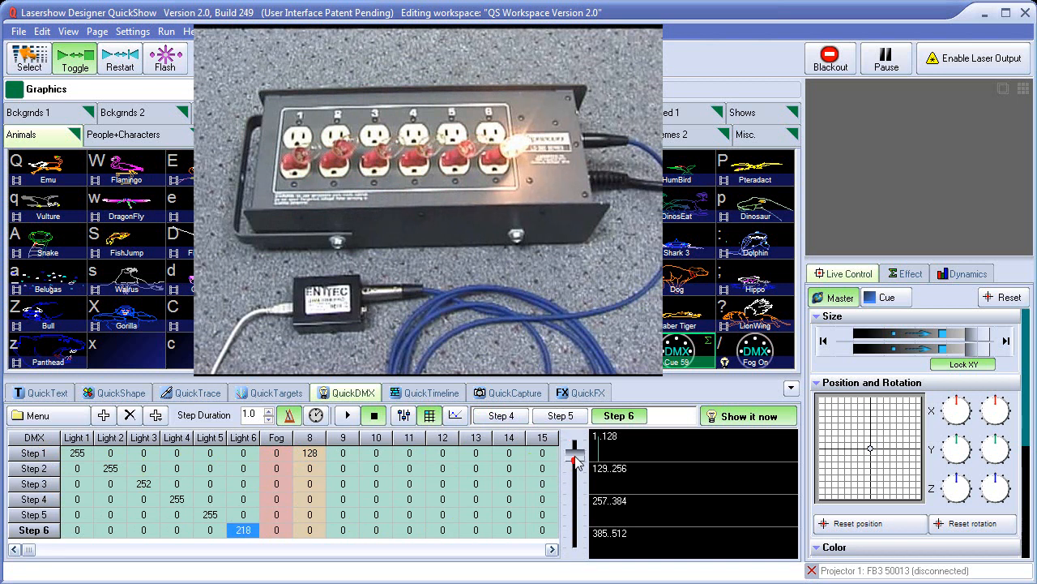
mouse_move(577, 439)
left_mouse_down()
mouse_move(570, 493)
mouse_move(570, 422)
mouse_move(553, 554)
mouse_move(567, 417)
mouse_move(551, 544)
mouse_move(577, 419)
left_mouse_up()
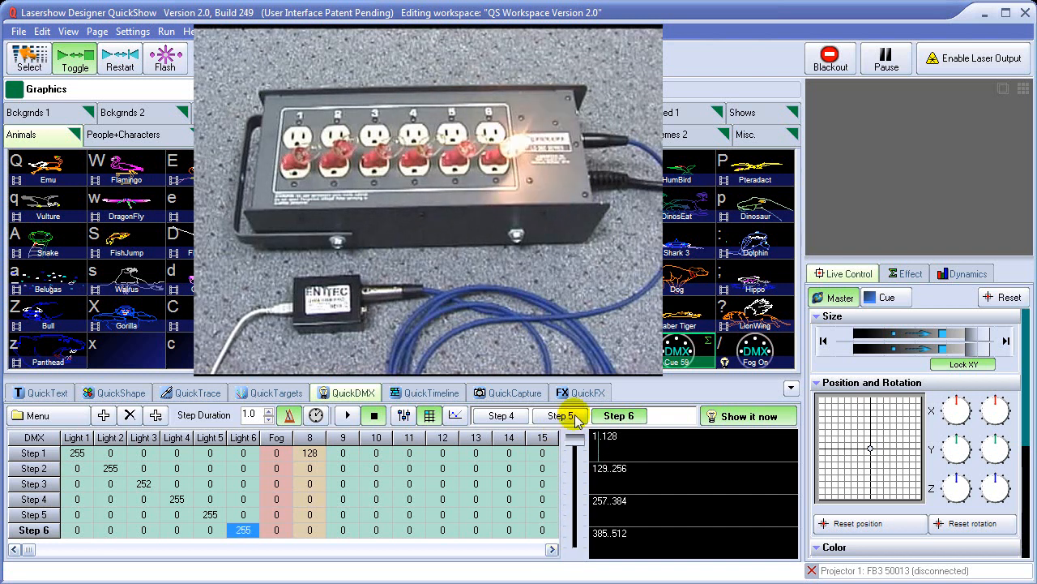
- Set channel 8 to 255 in Step 2 of the grid and check its values across Steps 1 to 3
left_click(315, 470)
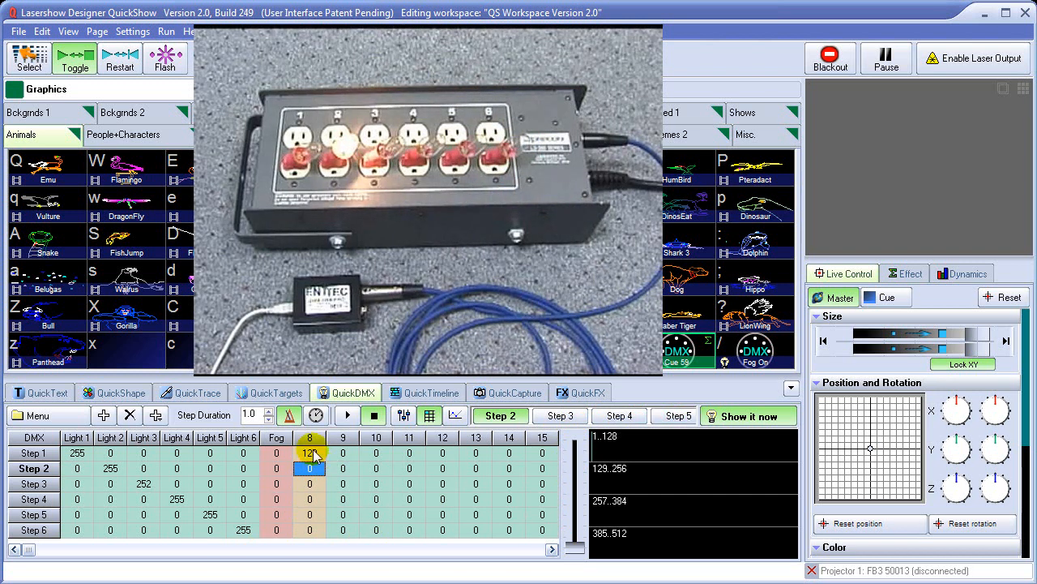
left_click(317, 454)
left_click(316, 471)
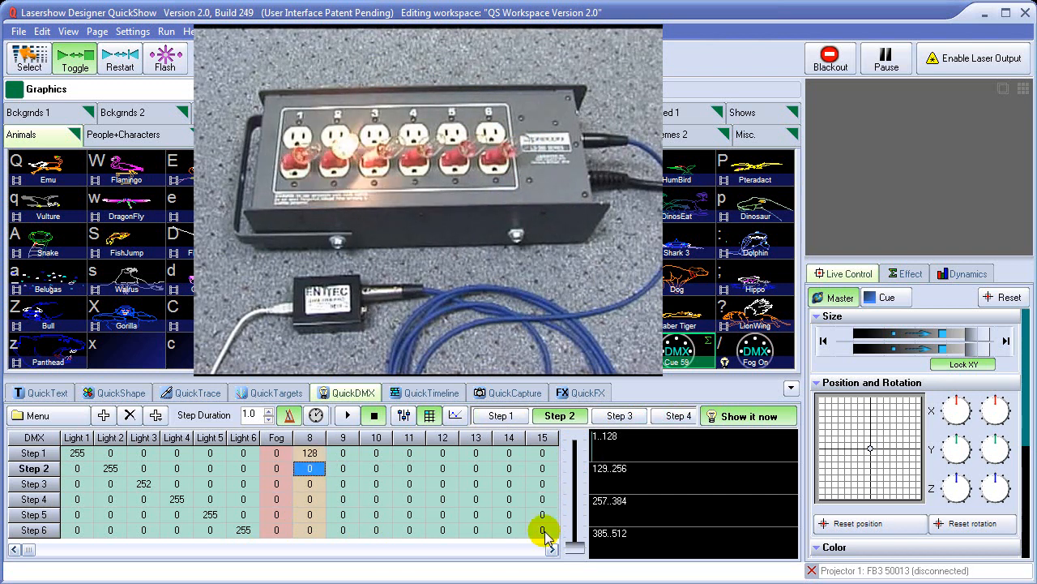
left_click_drag(576, 550, 576, 396)
left_click(311, 484)
left_click(315, 455)
left_click(315, 469)
left_click(315, 483)
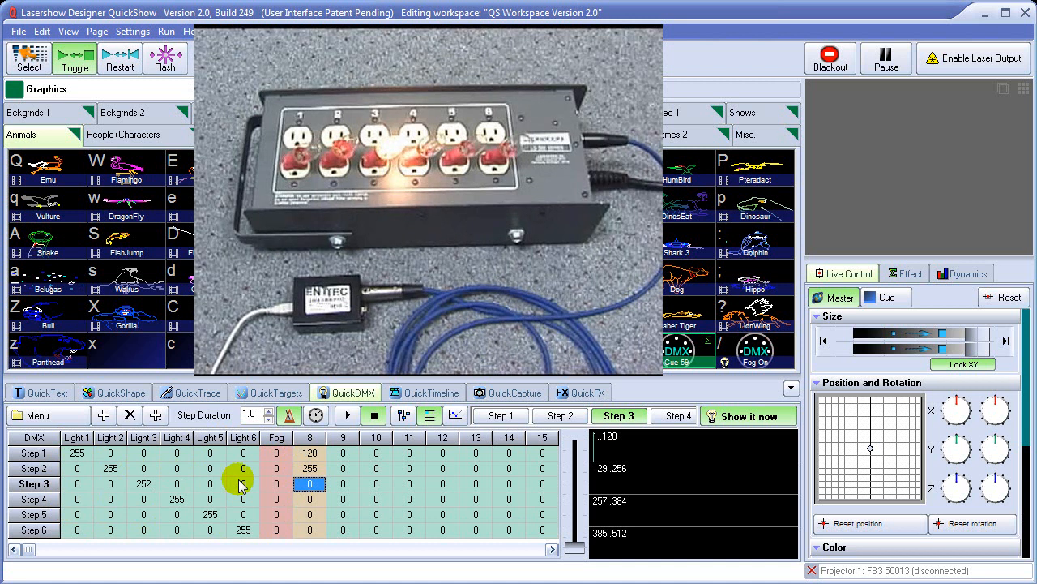
- Show the sequence in diagram mode and compare the smooth curves of Light 1, Light 2 and Light 3 with channel 8's stepped curve
left_click(456, 416)
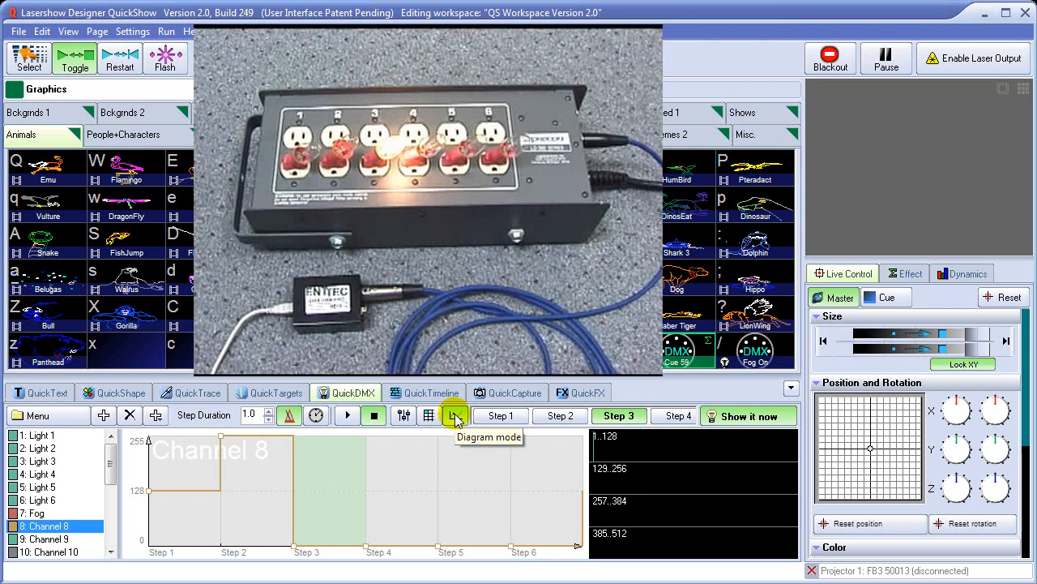
left_click(41, 435)
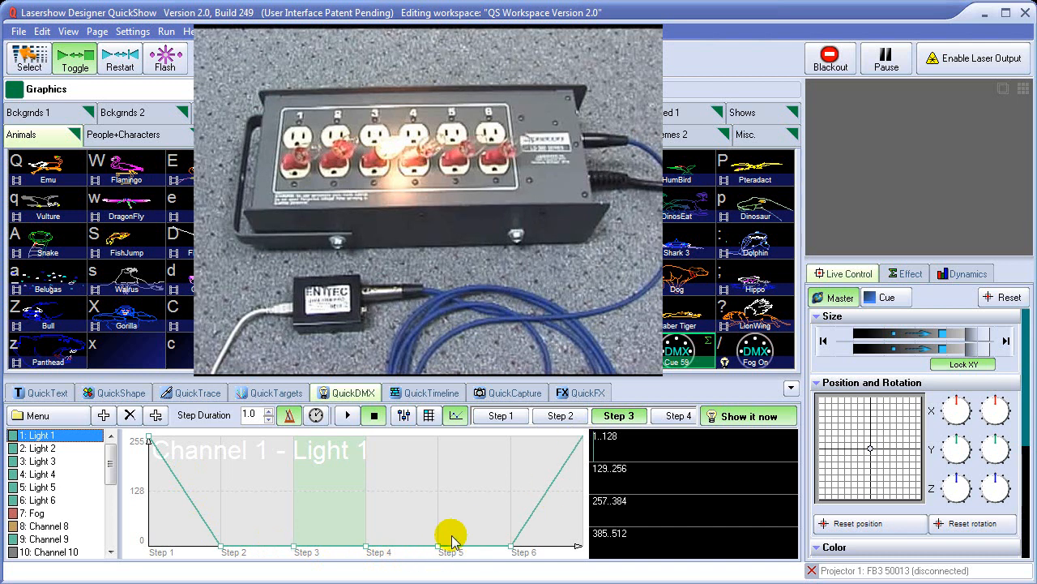
left_click(52, 449)
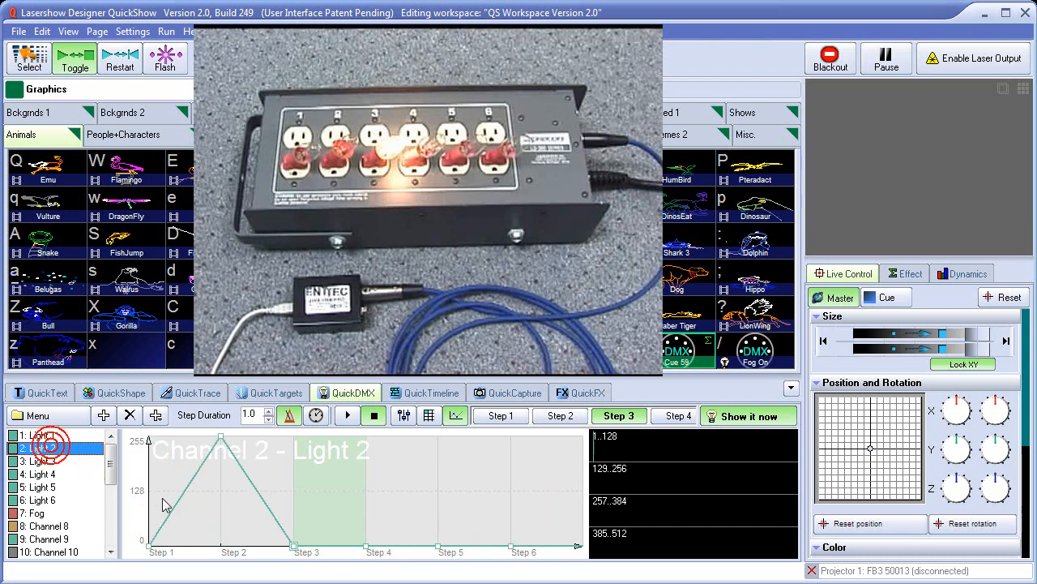
left_click(42, 461)
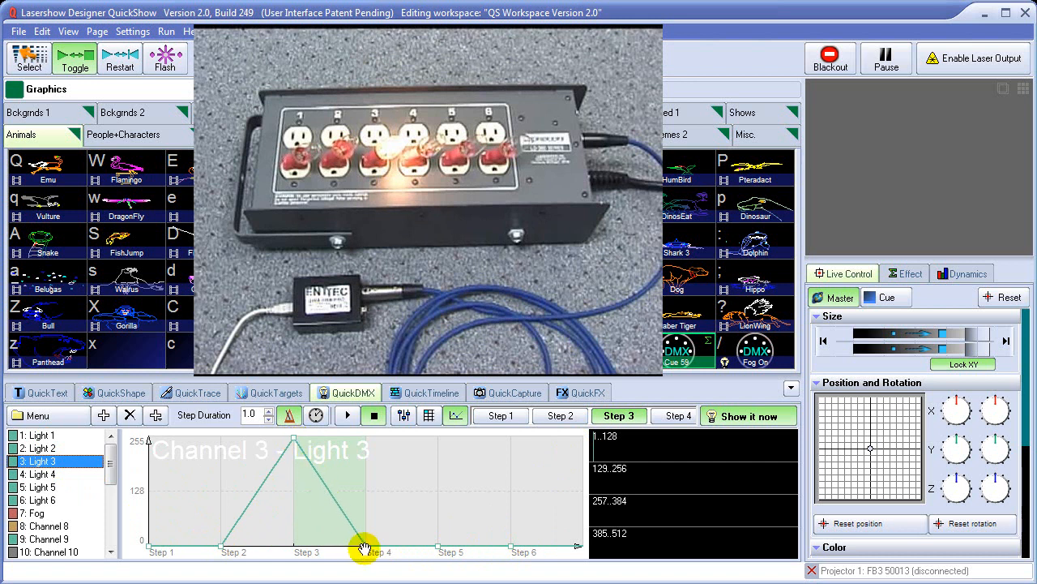
left_click(49, 526)
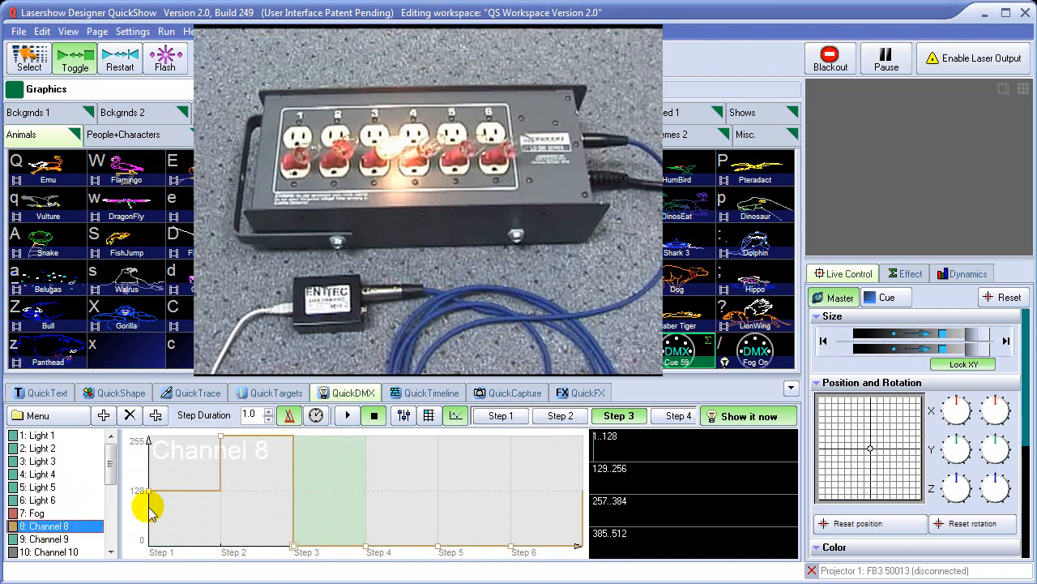
left_click_drag(220, 493, 224, 440)
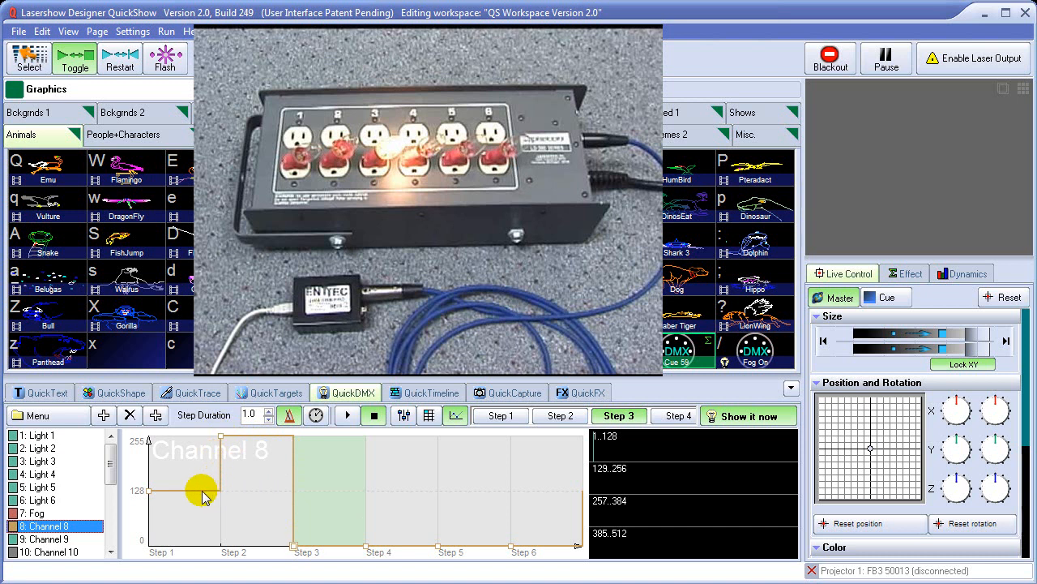
- Raise the Step 6 point on the Light 4 curve to about 126 in the diagram
left_click(48, 449)
left_click(51, 462)
left_click(52, 474)
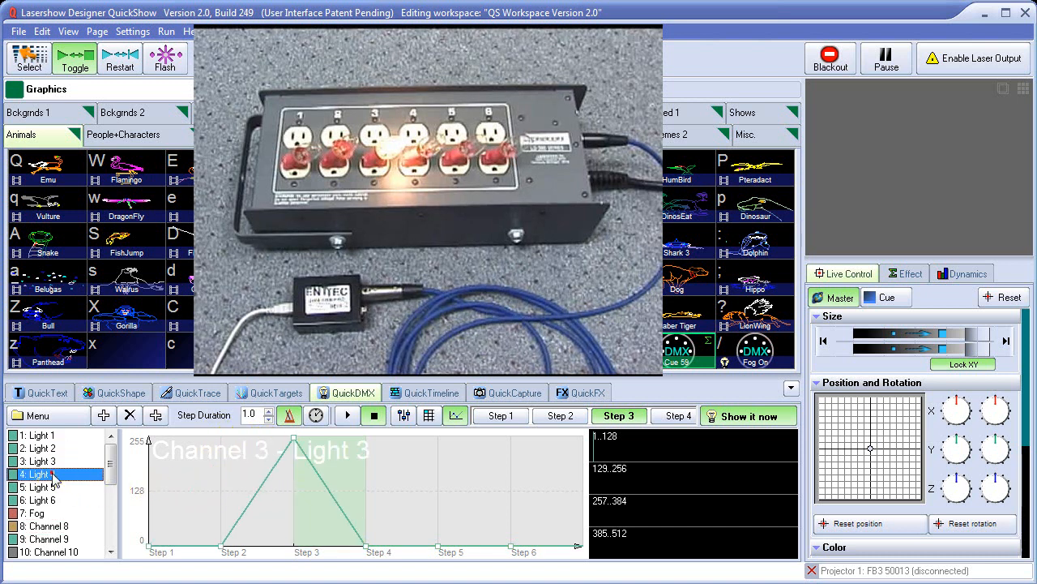
mouse_move(367, 436)
left_mouse_down()
mouse_move(366, 481)
mouse_move(367, 438)
left_mouse_up()
left_click_drag(512, 543, 511, 491)
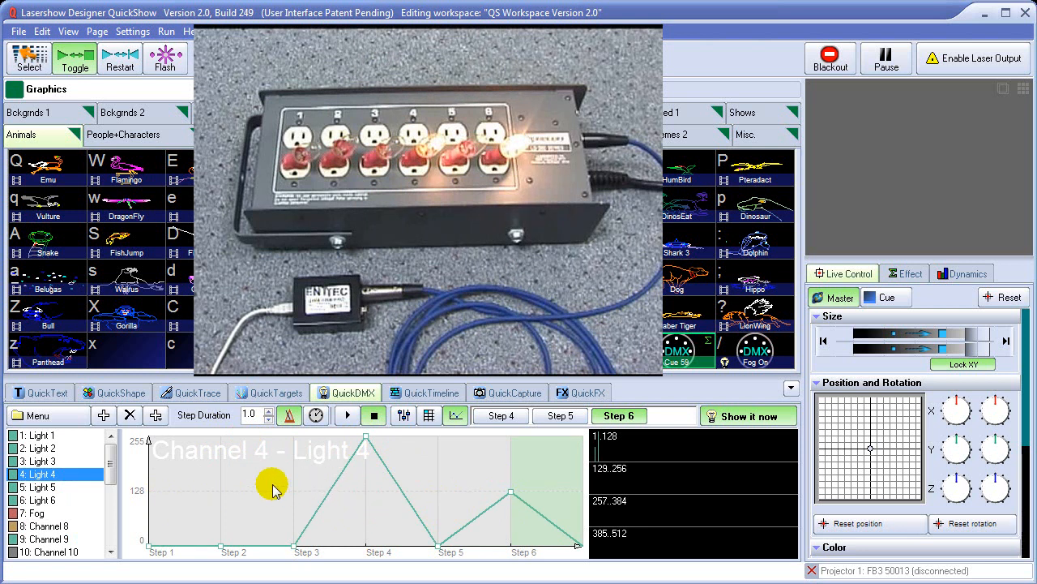
- Check the Light 4 values with the channel sliders in Step 4 and in the grid of all steps
left_click(404, 415)
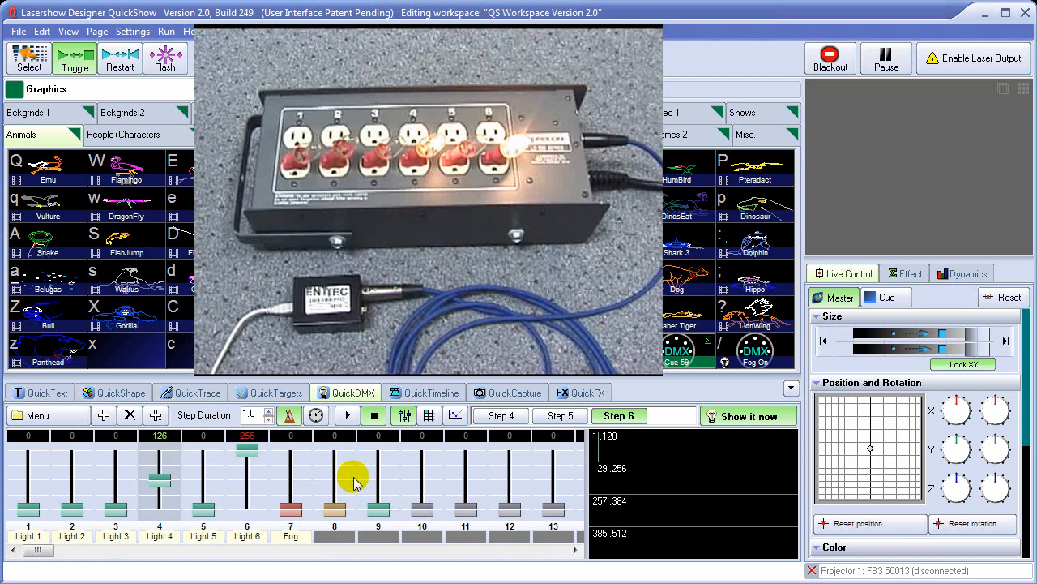
left_click(503, 417)
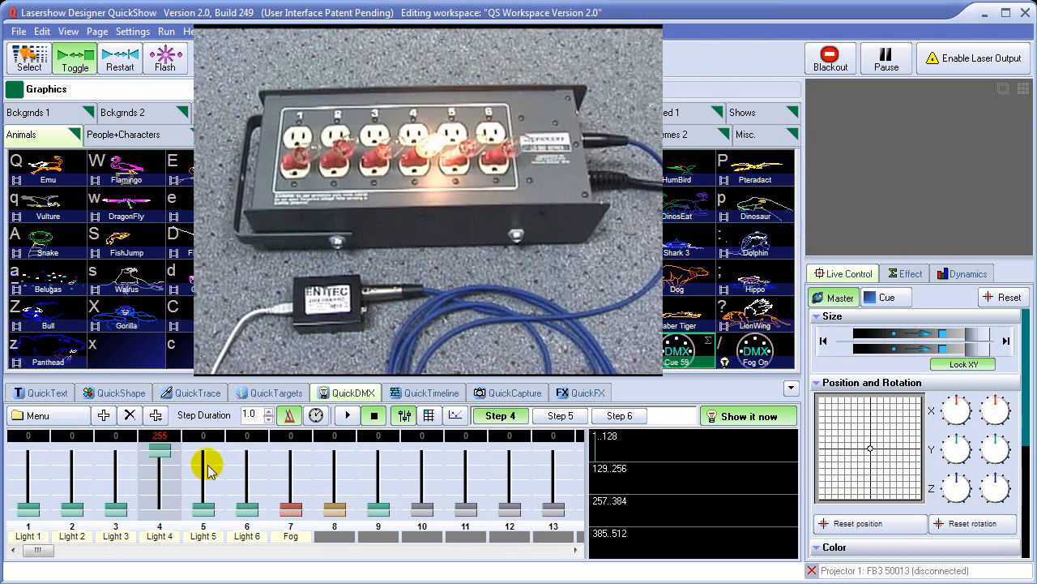
left_click(429, 415)
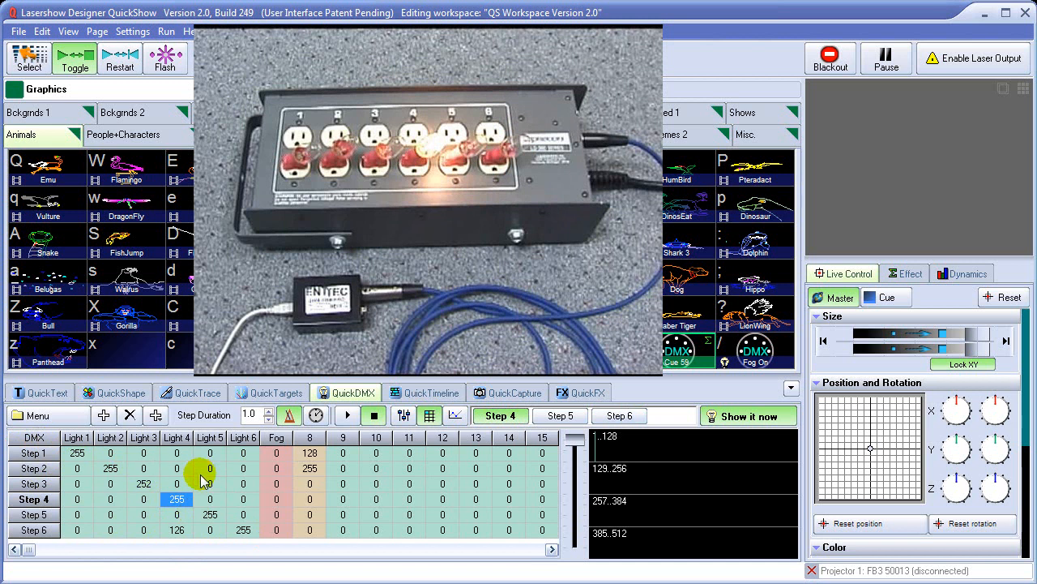
- Examine the diagram curves of Light 1 through Light 6, and return to the channel slider view
left_click(458, 417)
left_click(51, 461)
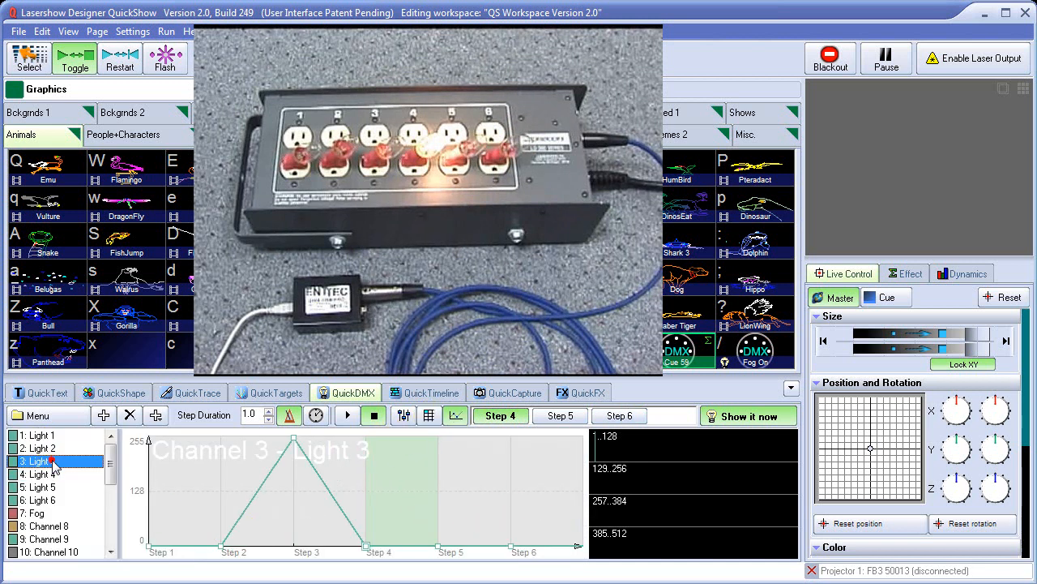
left_click(49, 448)
left_click(44, 436)
left_click(48, 447)
left_click(50, 462)
left_click(49, 474)
left_click(49, 486)
left_click(52, 500)
left_click(50, 487)
left_click(51, 474)
left_click(52, 461)
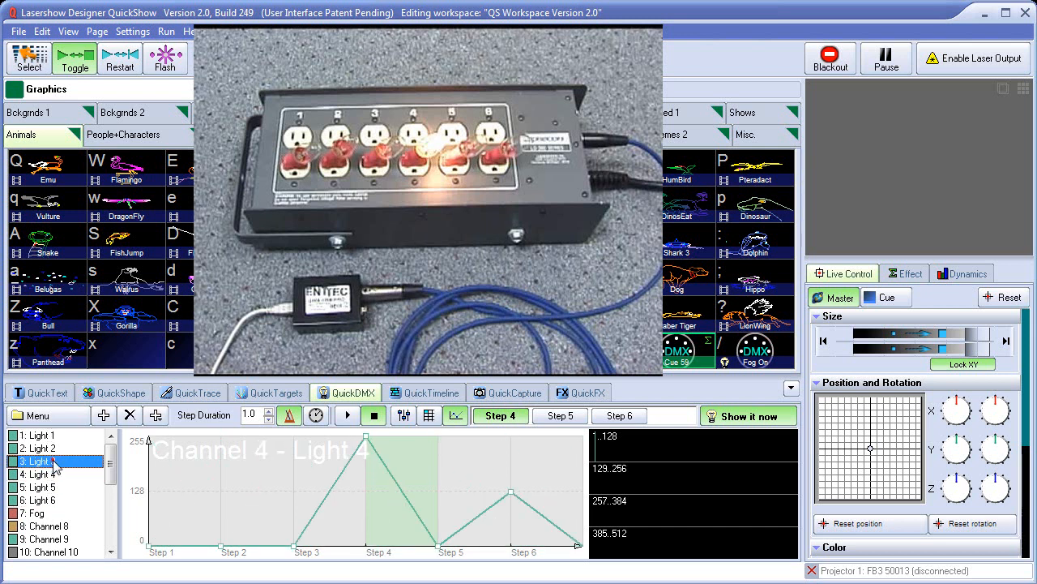
left_click(48, 448)
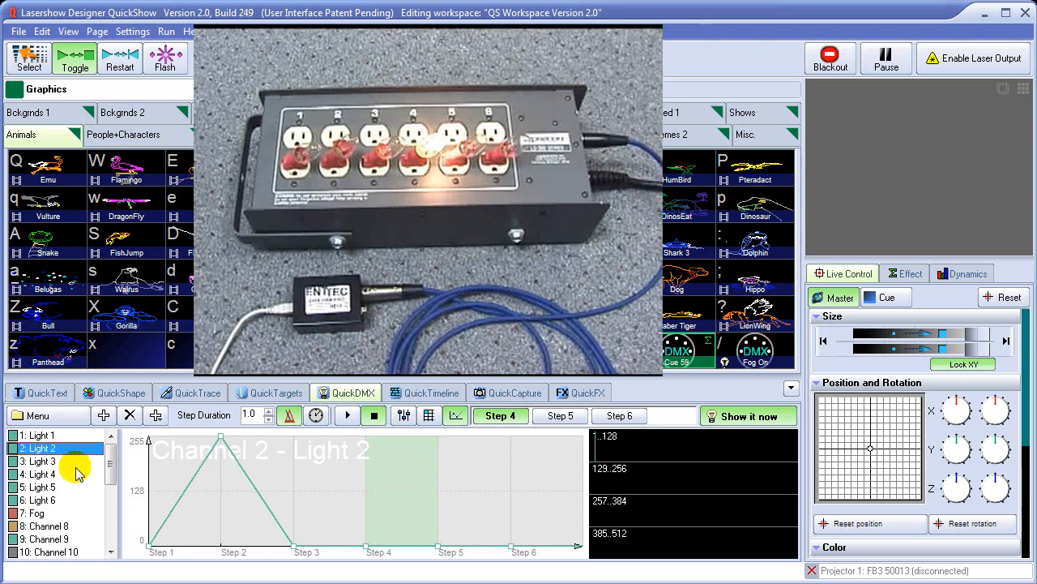
left_click(404, 416)
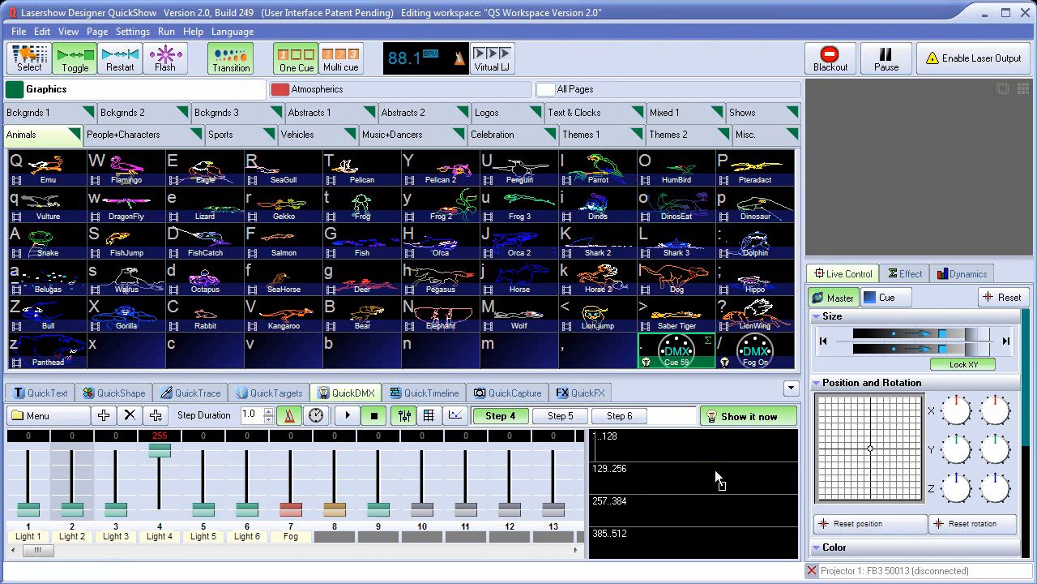
- Store the DMX sequence in the empty cue cell just before Cue 59, and open the Fog On cue in QuickDMX
left_click_drag(716, 477, 600, 361)
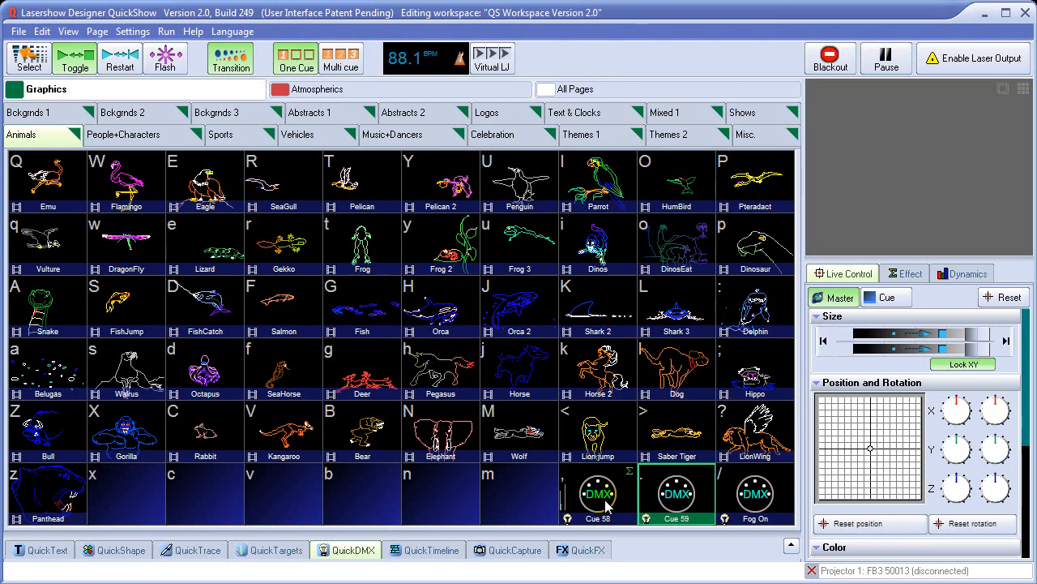
left_click(756, 495)
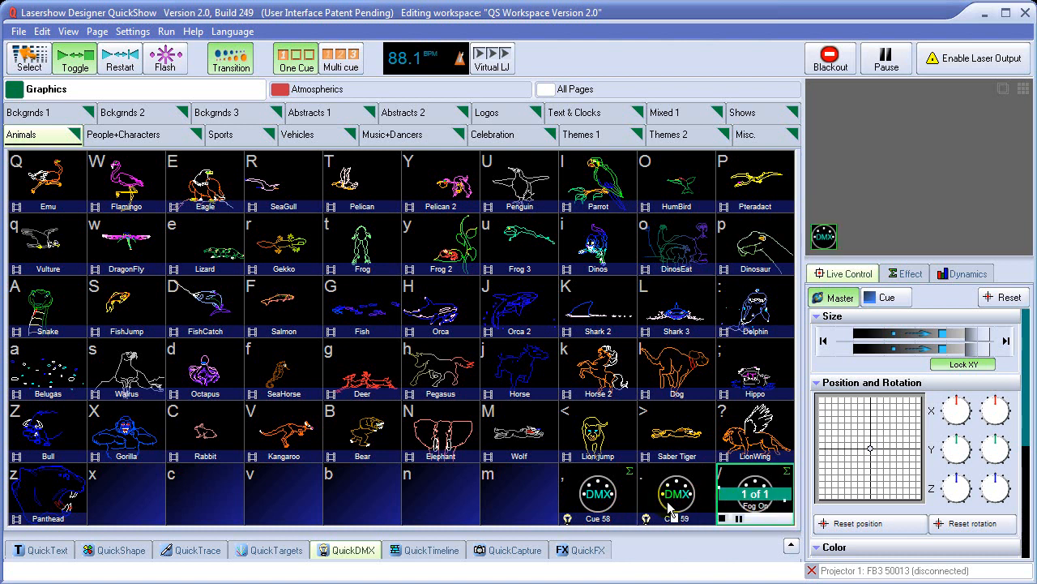
left_click(364, 551)
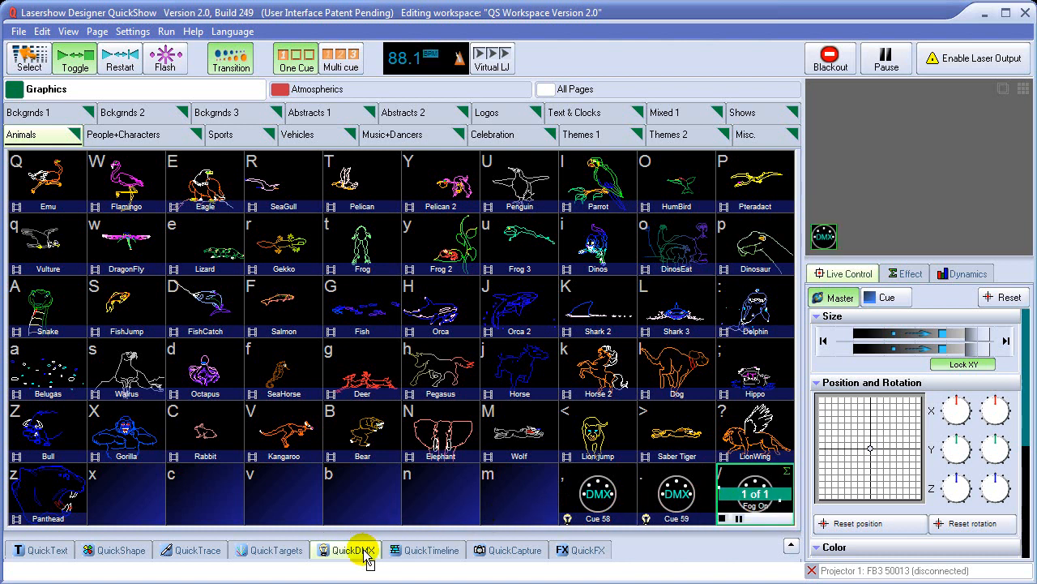
mouse_move(369, 559)
left_mouse_down()
mouse_move(320, 541)
mouse_move(362, 559)
left_mouse_up()
left_click(362, 559)
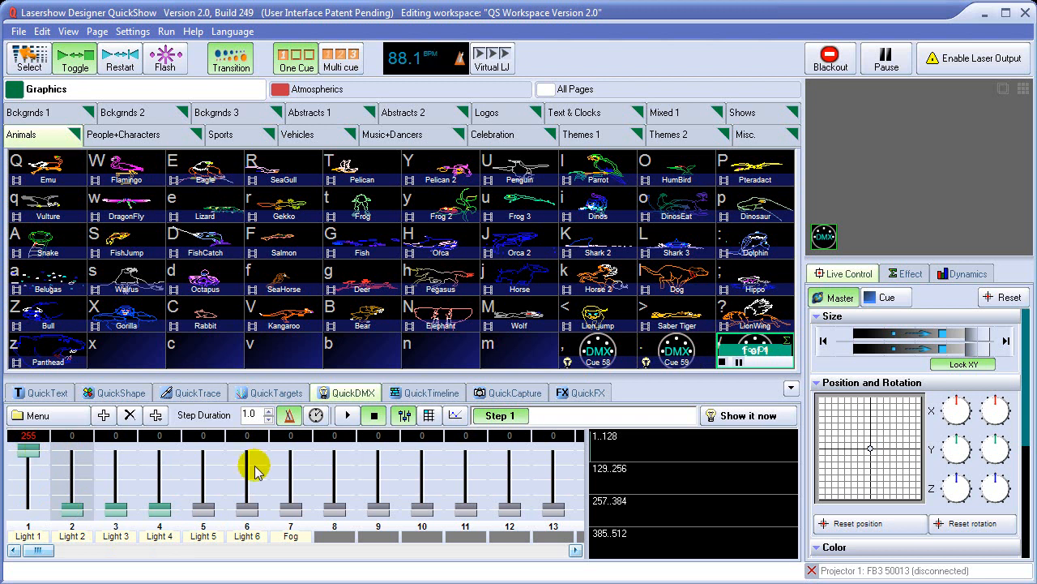
- Load Cue 58 into QuickDMX and examine its channel values in Step 2 and Step 3 and in the grid of all steps
left_click(604, 352)
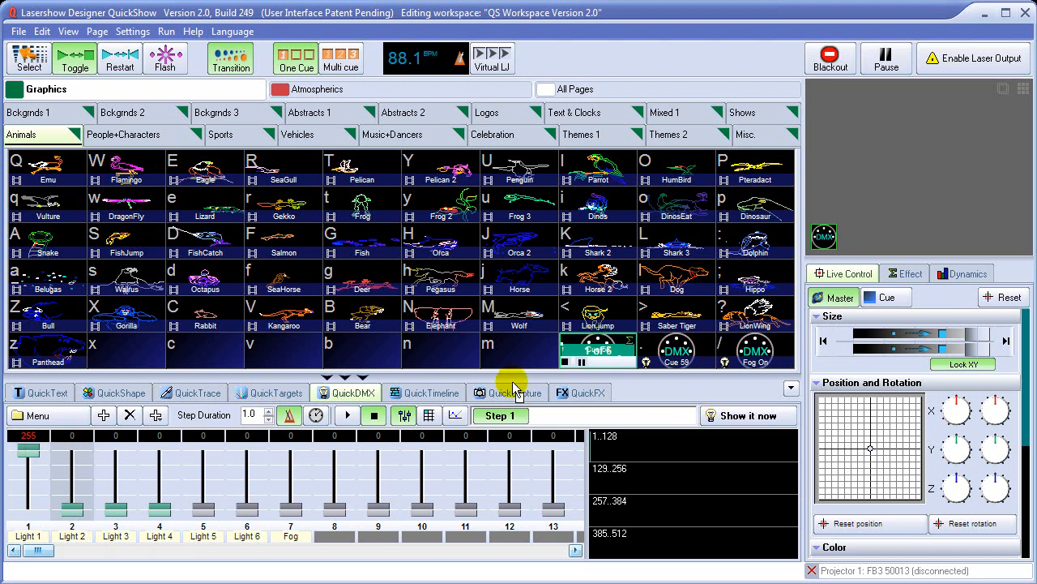
left_click(354, 395)
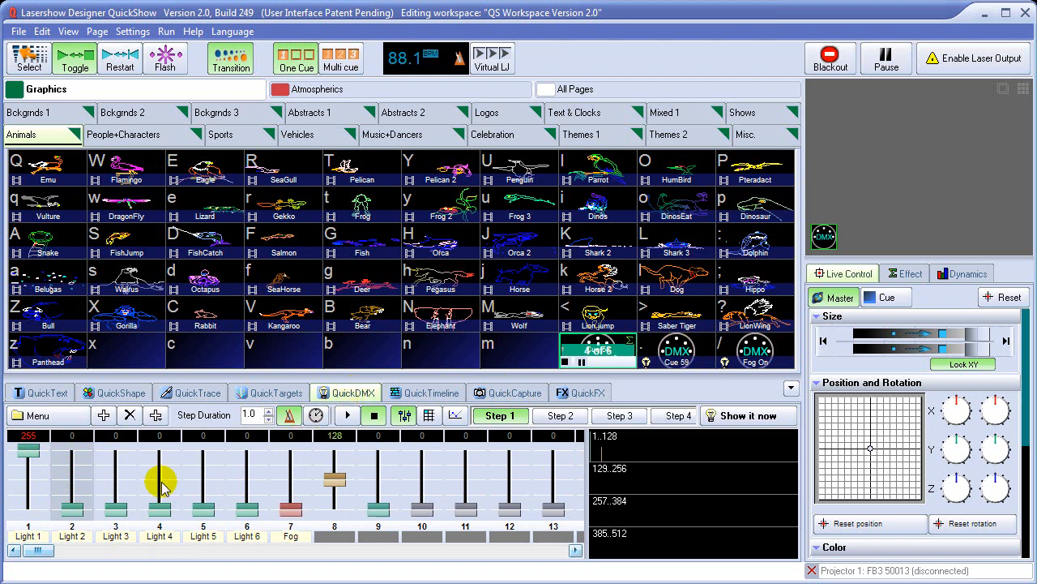
left_click(572, 416)
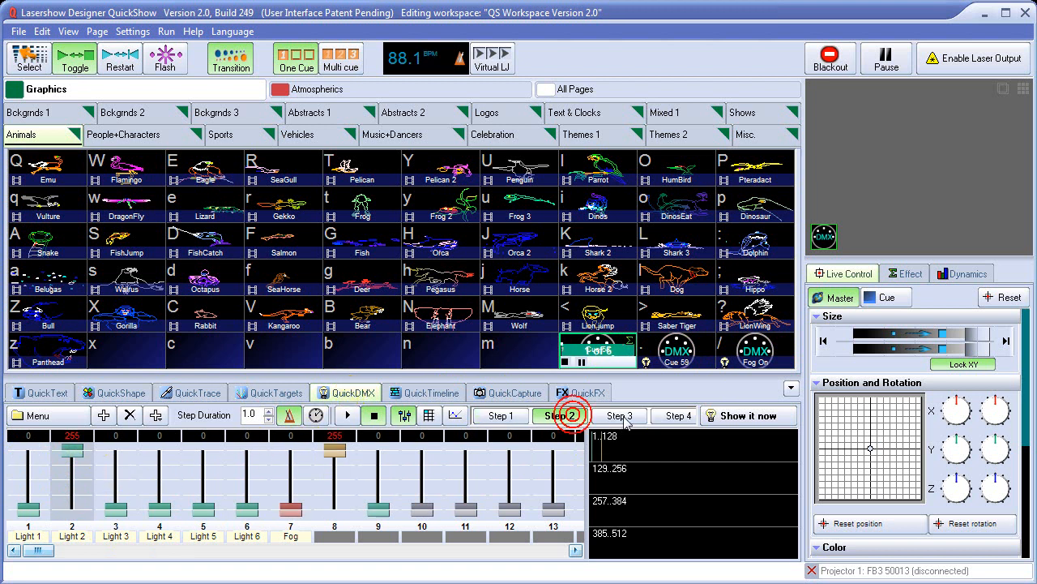
left_click(620, 415)
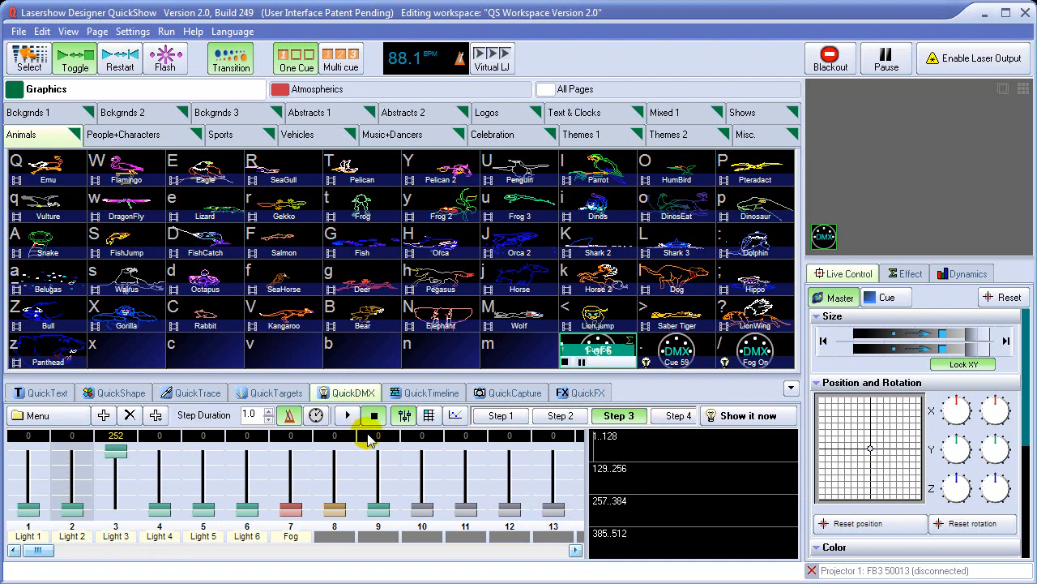
left_click(403, 415)
left_click(427, 415)
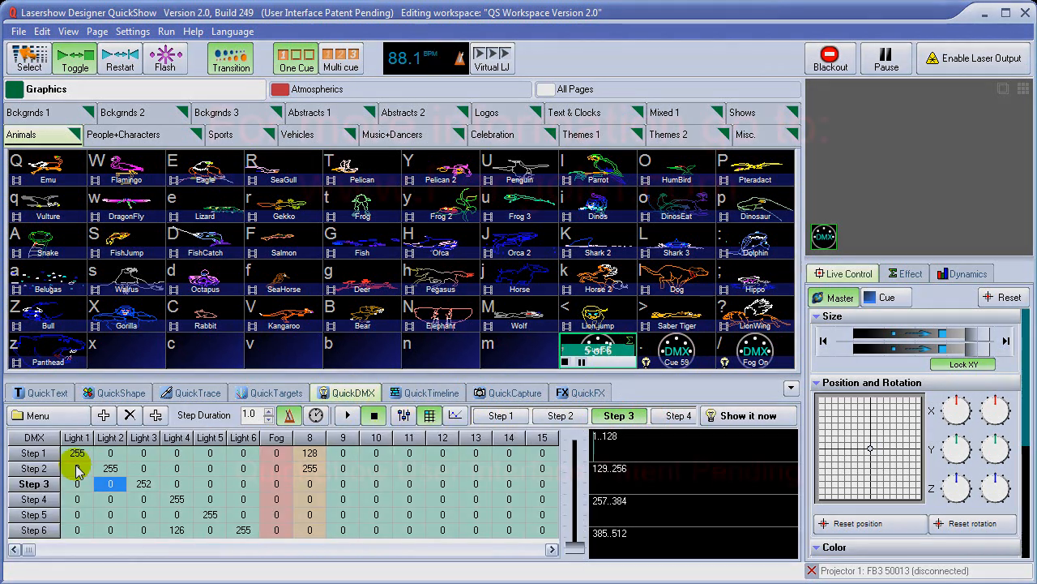